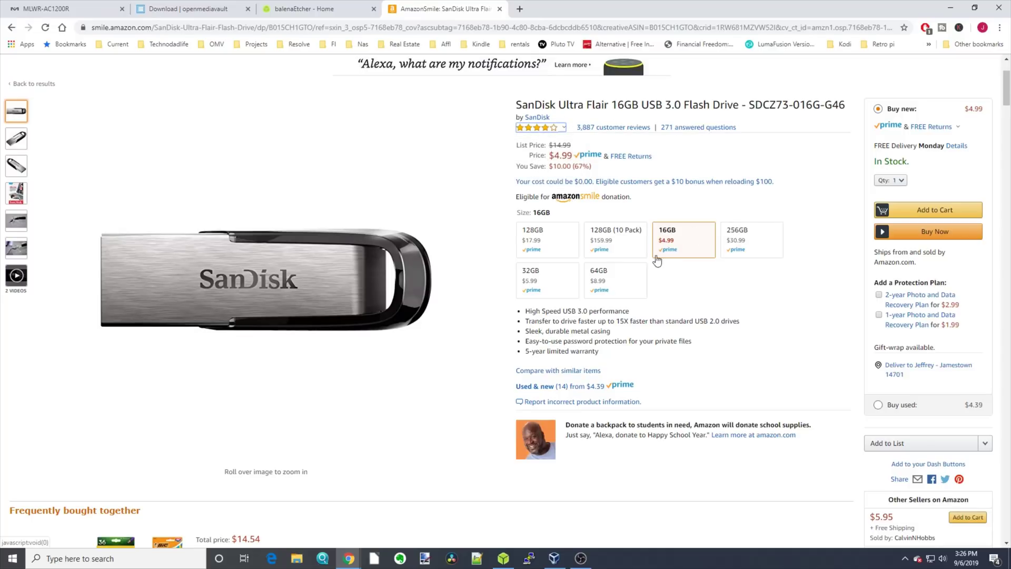
Step: Choose the 16GB size of the SanDisk Ultra Flair USB drive on Amazon
left_click(693, 248)
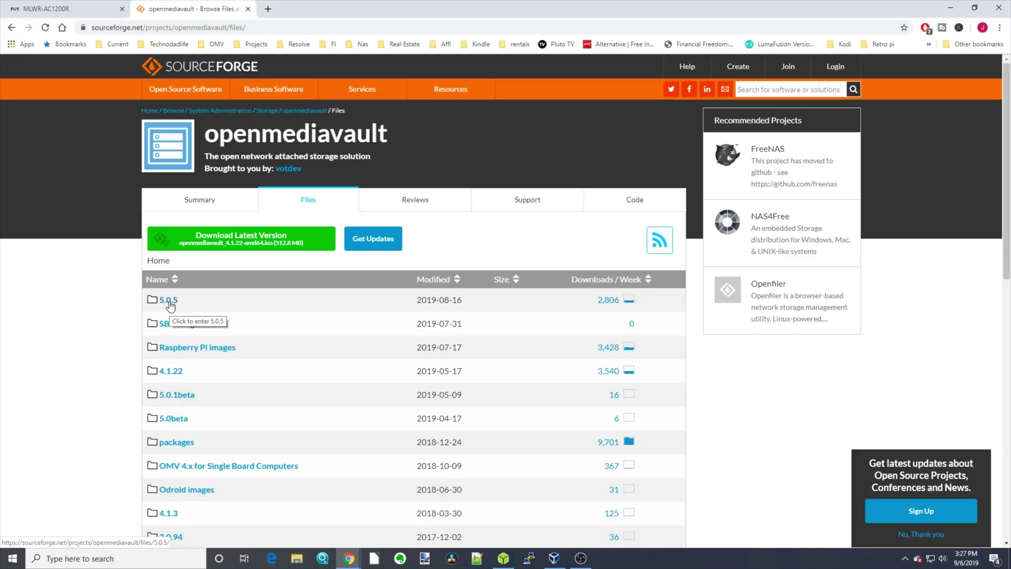
Step: Open the 5.0.5 release folder on SourceForge's openmediavault Files page
left_click(168, 301)
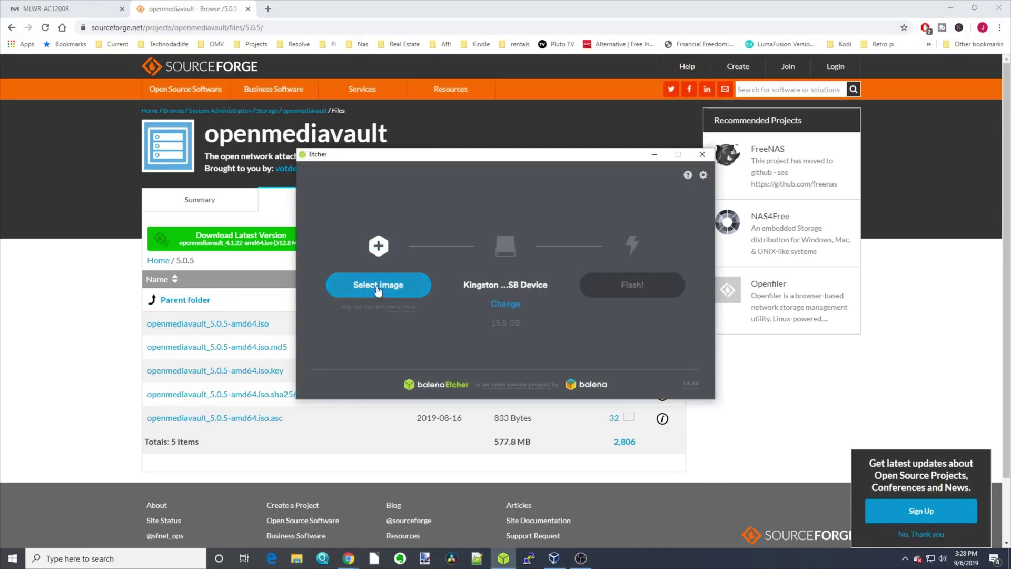
Step: Load openmediavault_5.0.5-amd64 from Downloads as the image in balenaEtcher
left_click(377, 286)
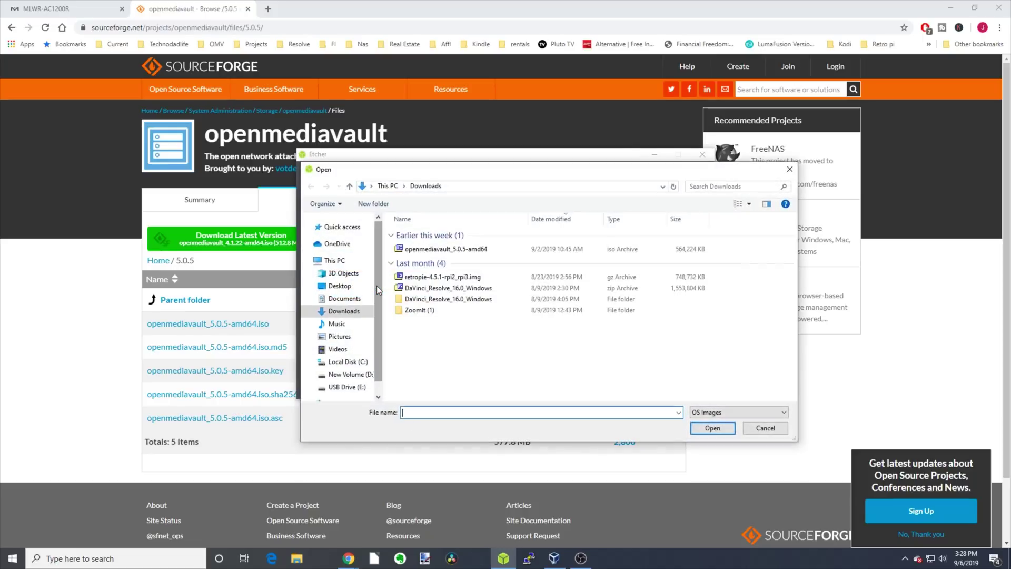
left_click(442, 249)
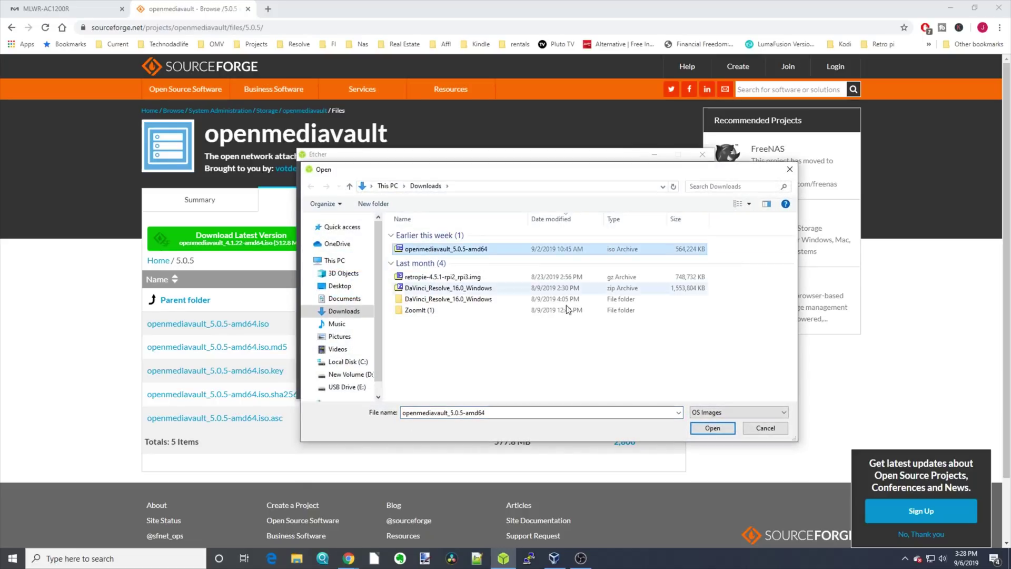
left_click(709, 429)
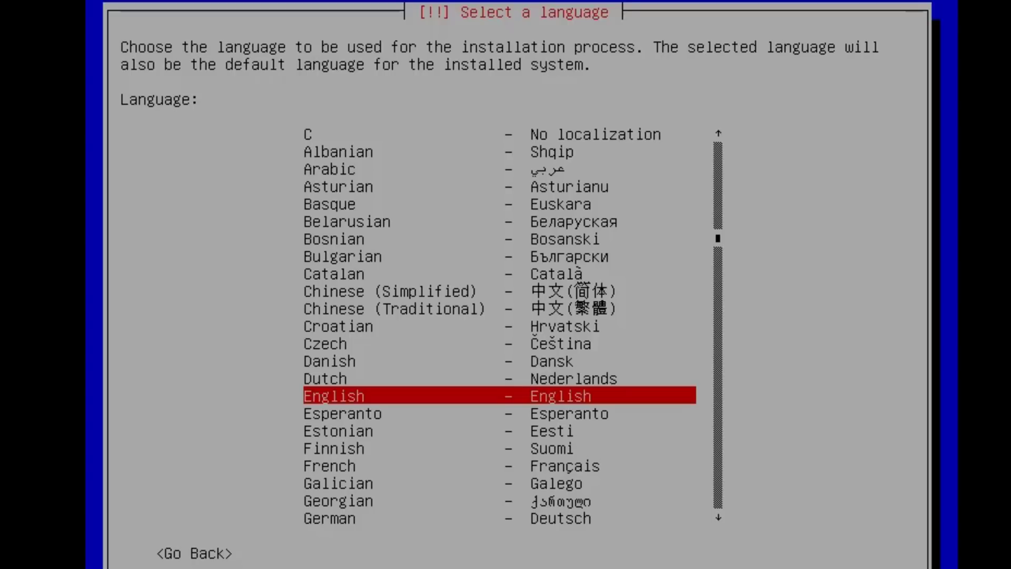
Step: Accept English and United States, then set and confirm the root password
key("Return")
key("Return")
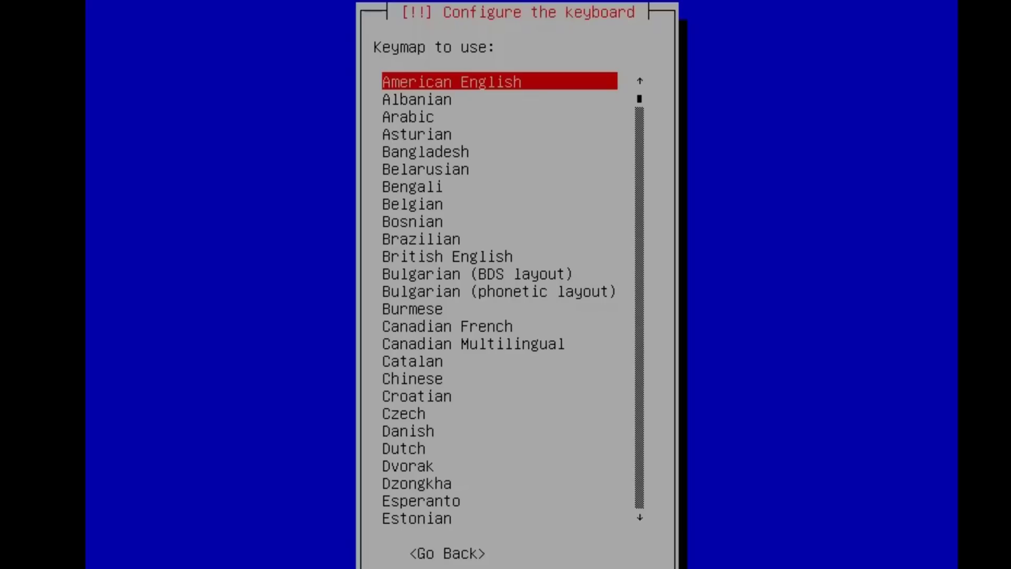
key("Return")
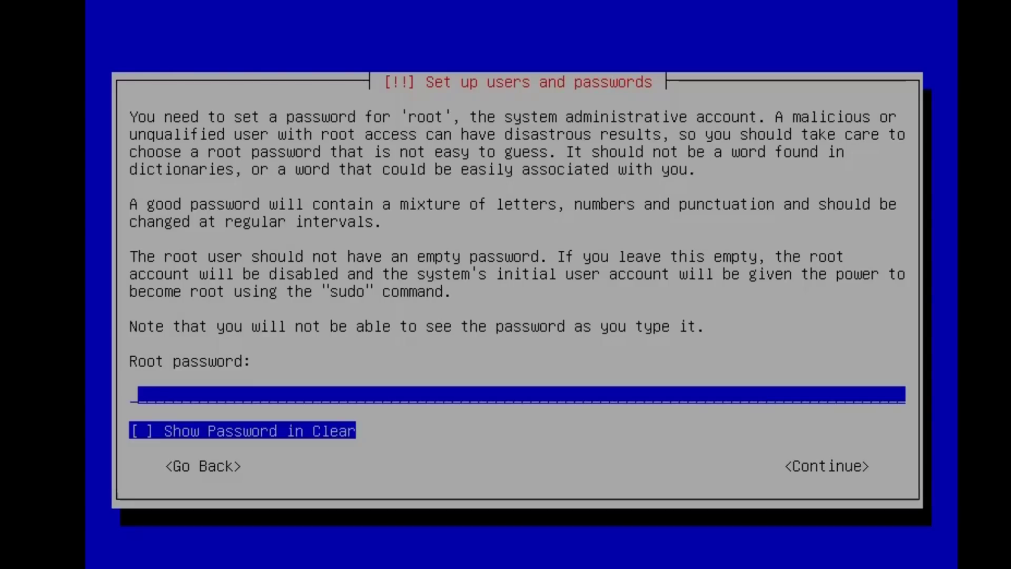
type("*********")
key("Return")
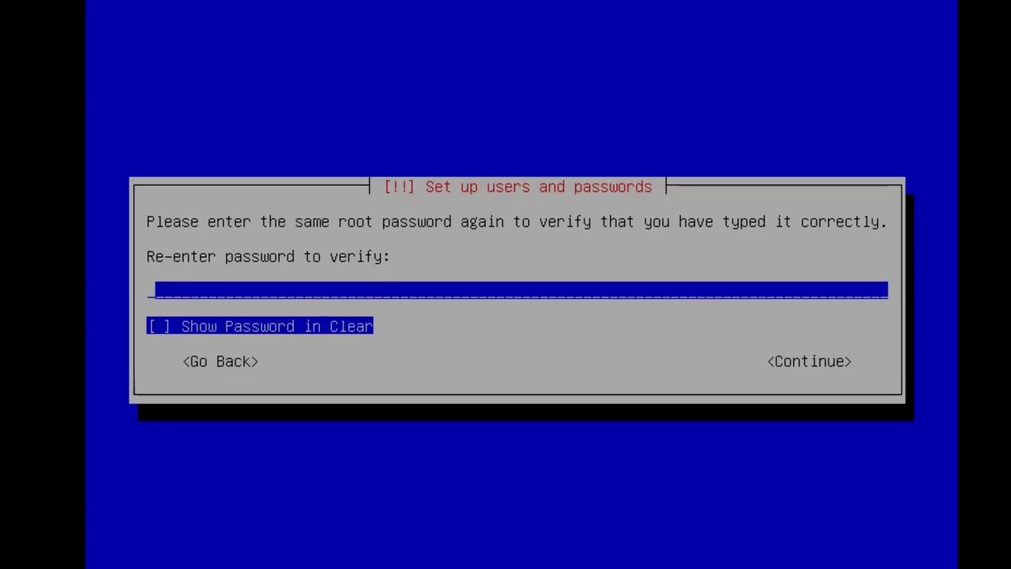
type("*********")
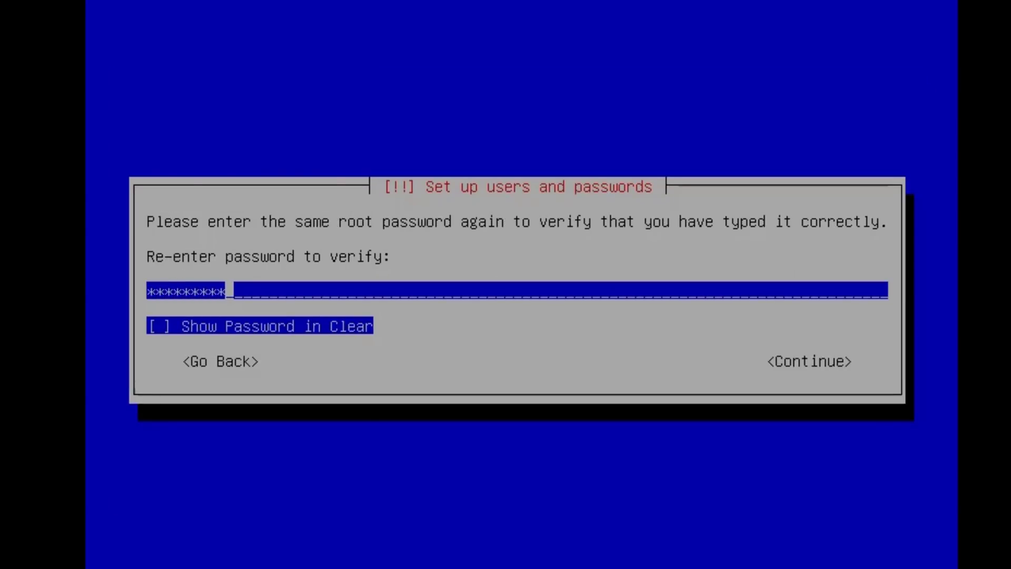
key("Return")
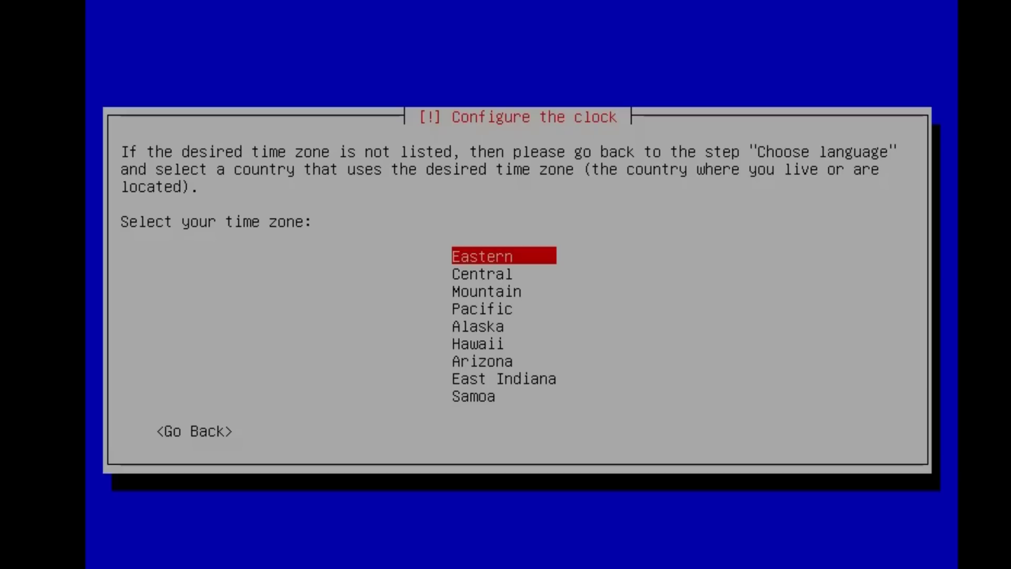
Step: Select the Eastern time zone and choose disk sda for partitioning
key("Return")
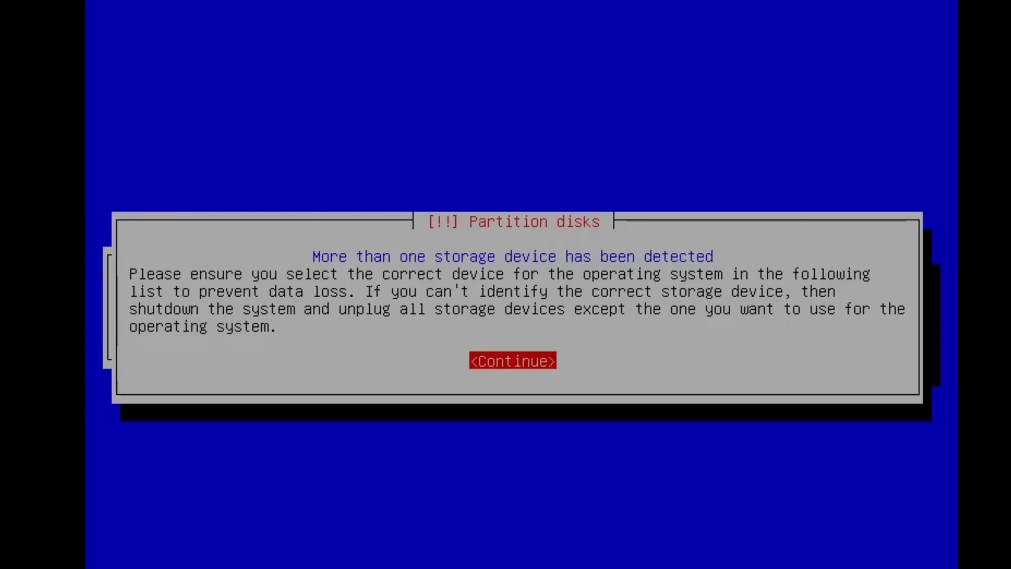
key("Return")
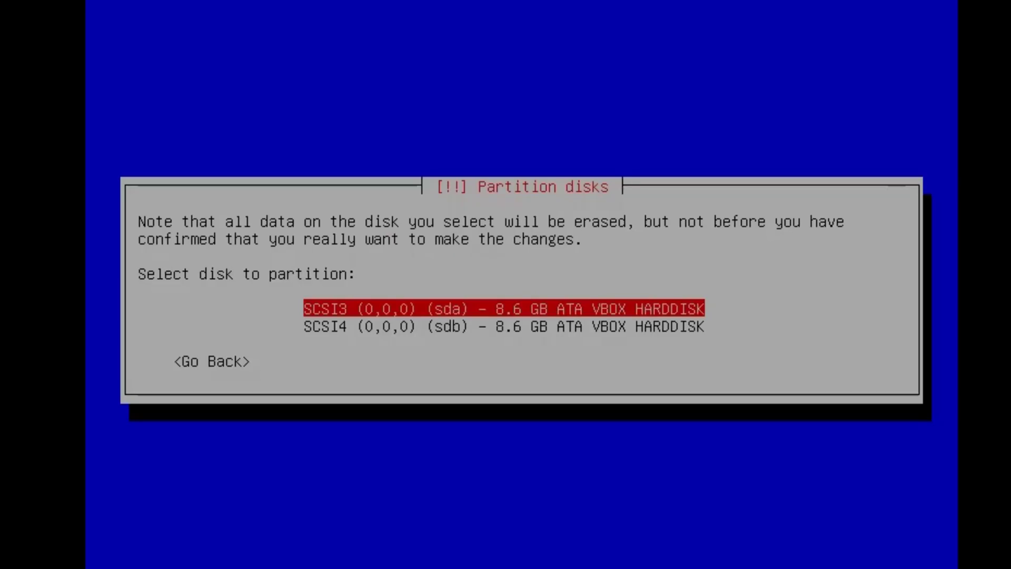
key("Return")
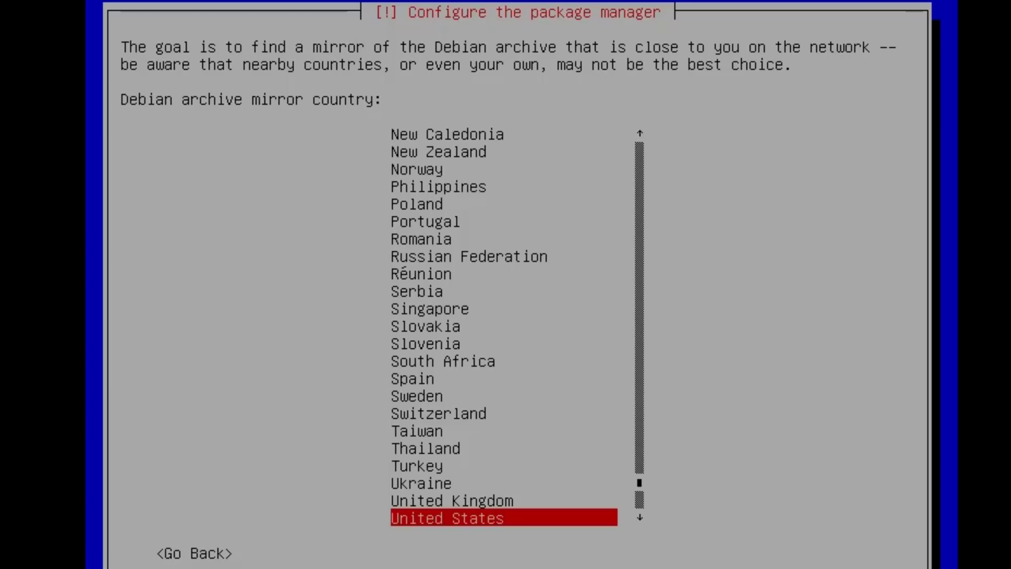
Step: Use the United States deb.debian.org mirror with no HTTP proxy
key("Return")
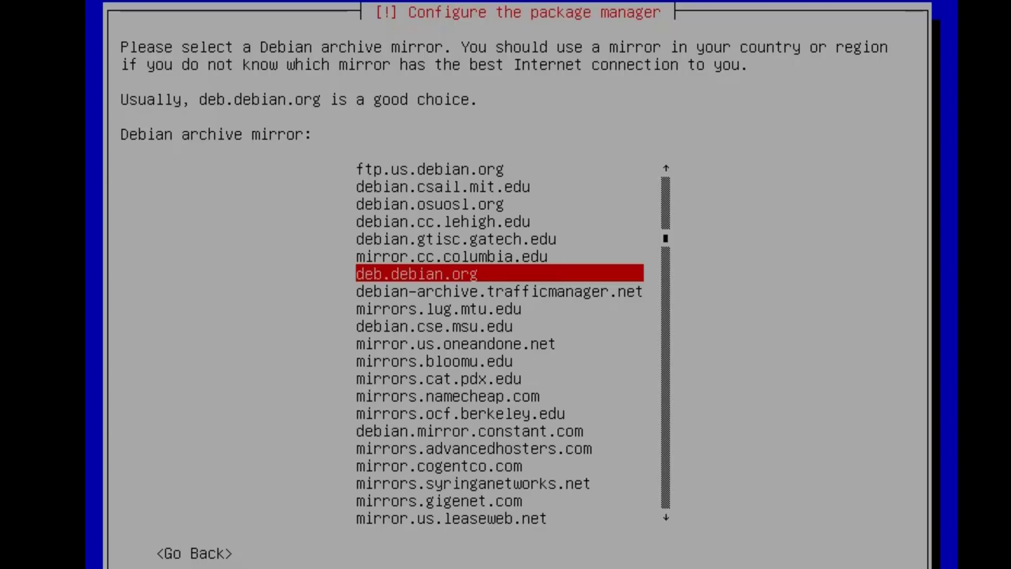
key("Return")
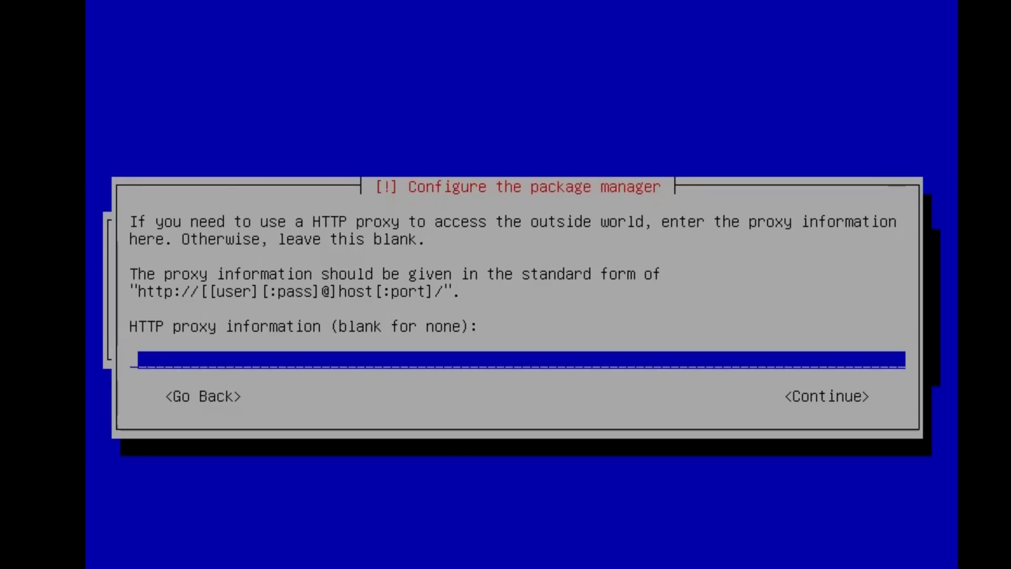
key("Return")
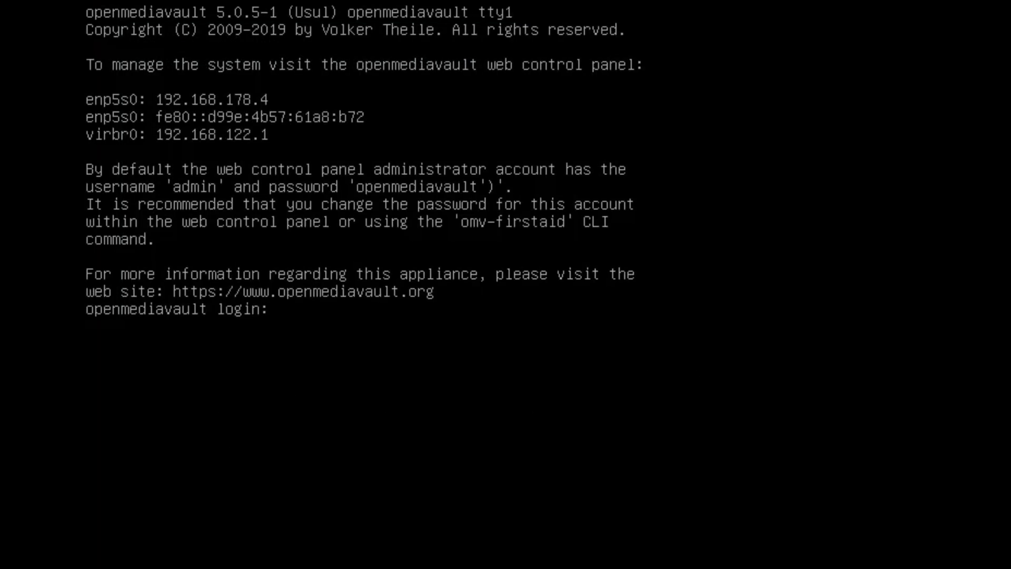
Step: Log in as root and refresh package lists with apt update
type("root")
key("Return")
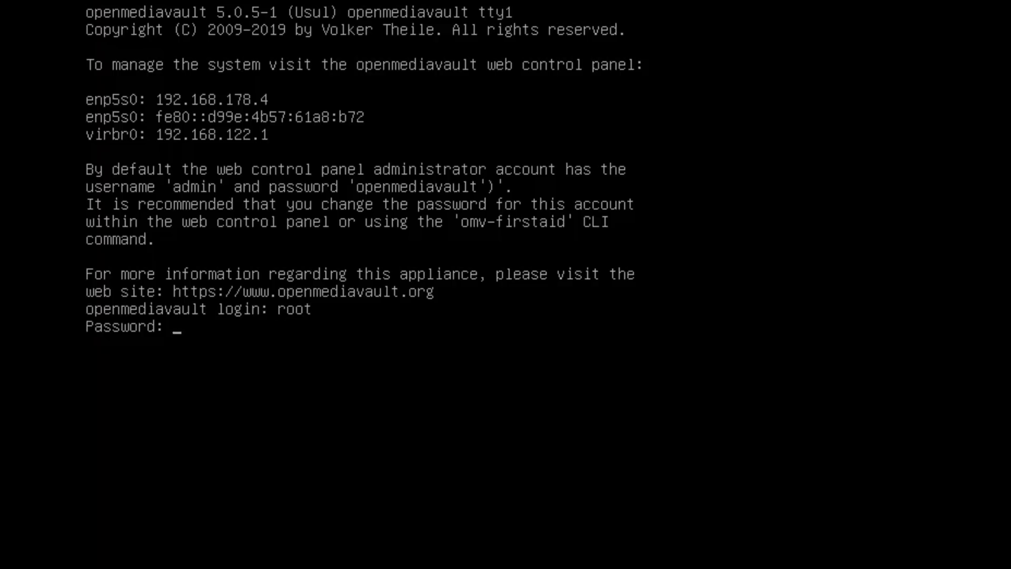
key("Return")
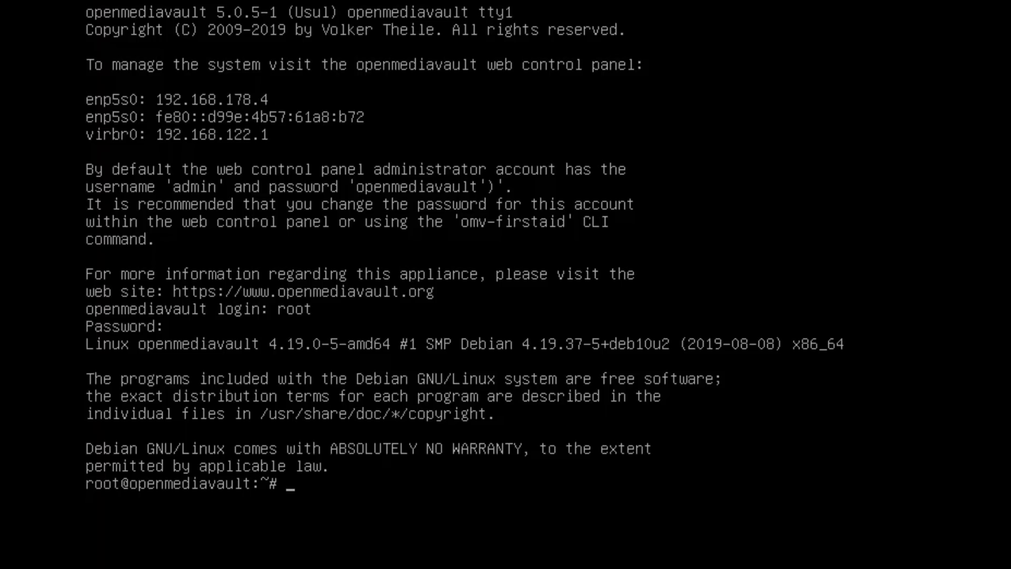
type("apt")
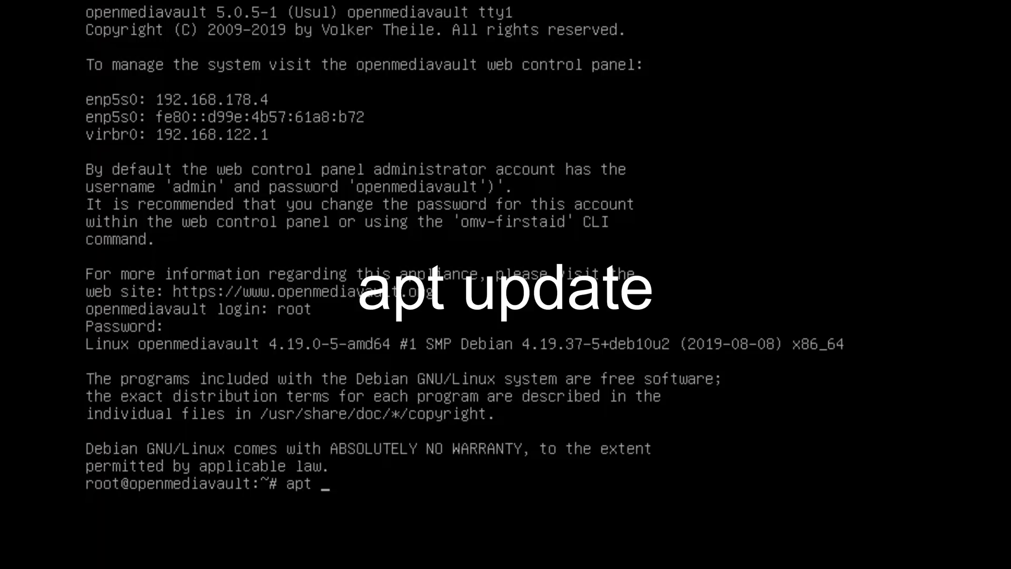
type(" update")
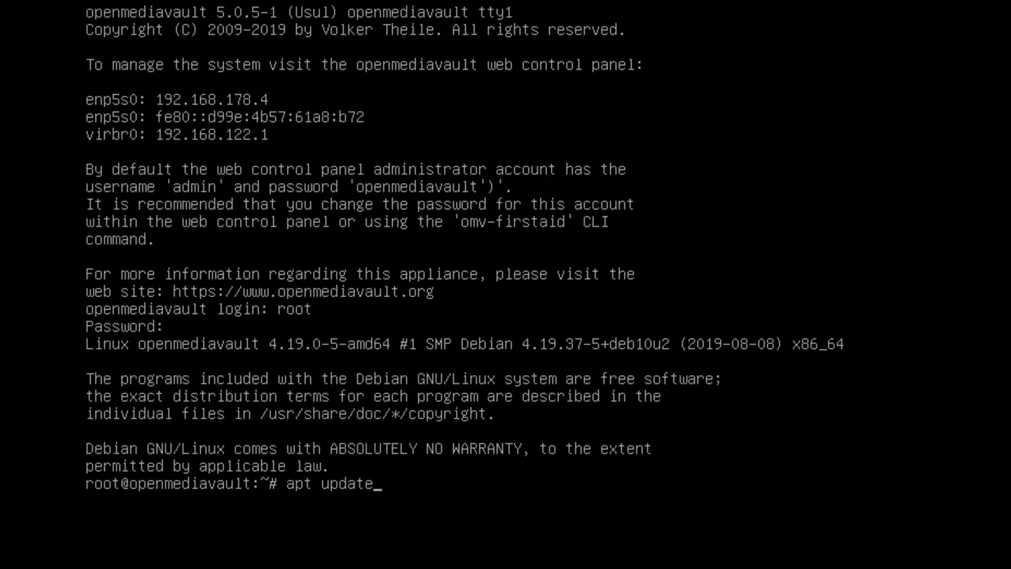
key("Return")
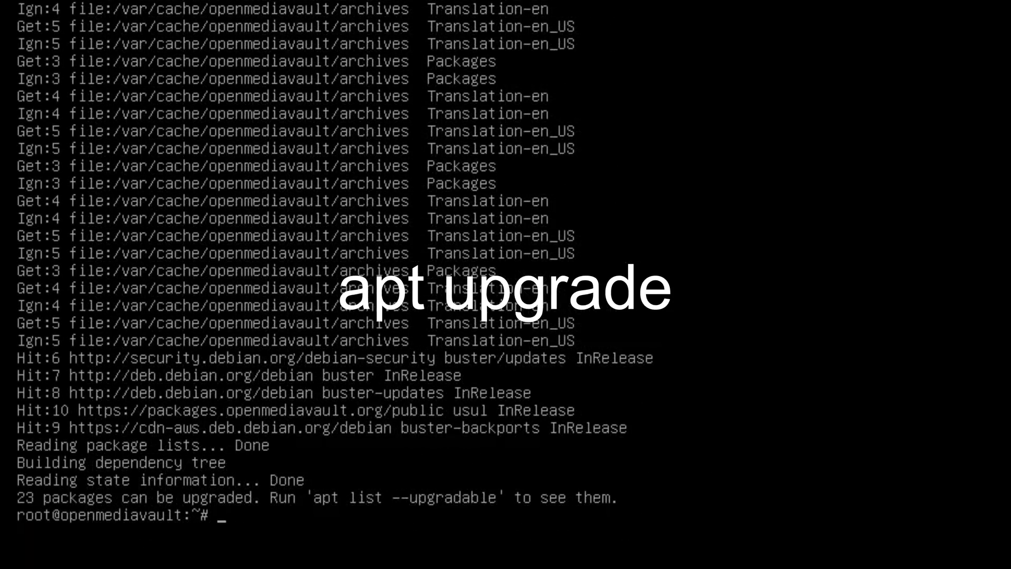
Step: Run apt upgrade and confirm with y to start the upgrade
type("apt upgrade")
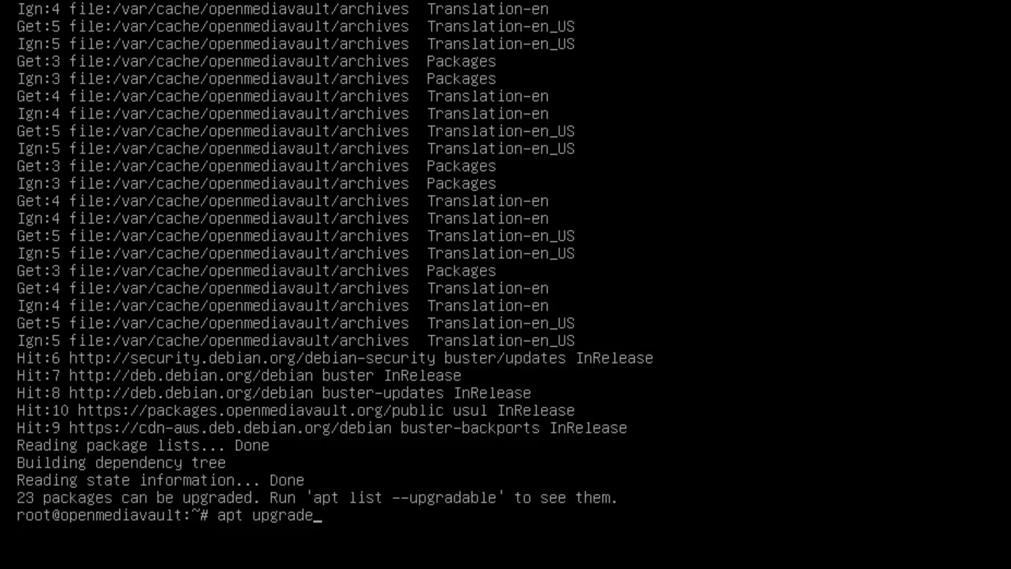
key("Return")
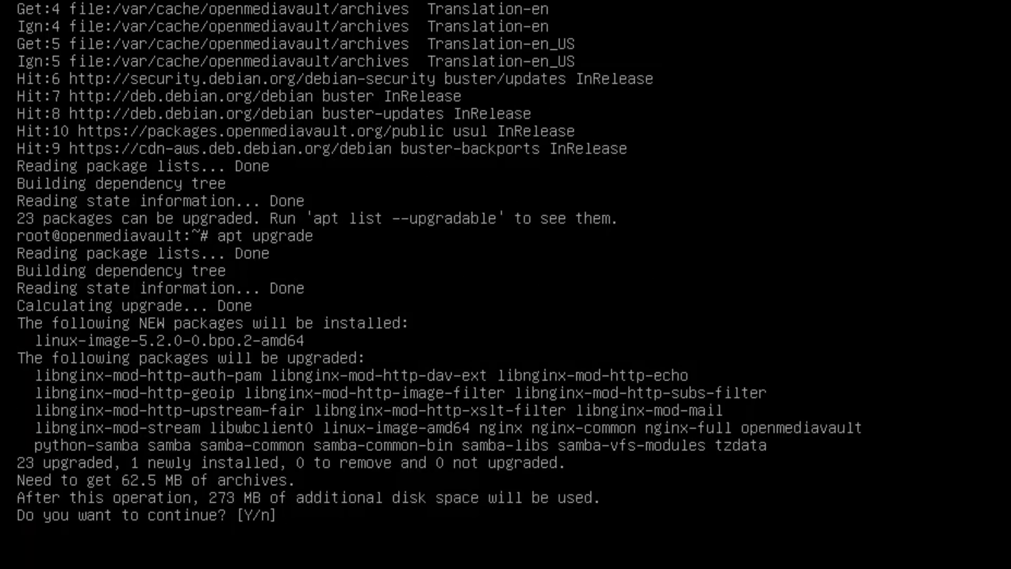
type("y")
key("Return")
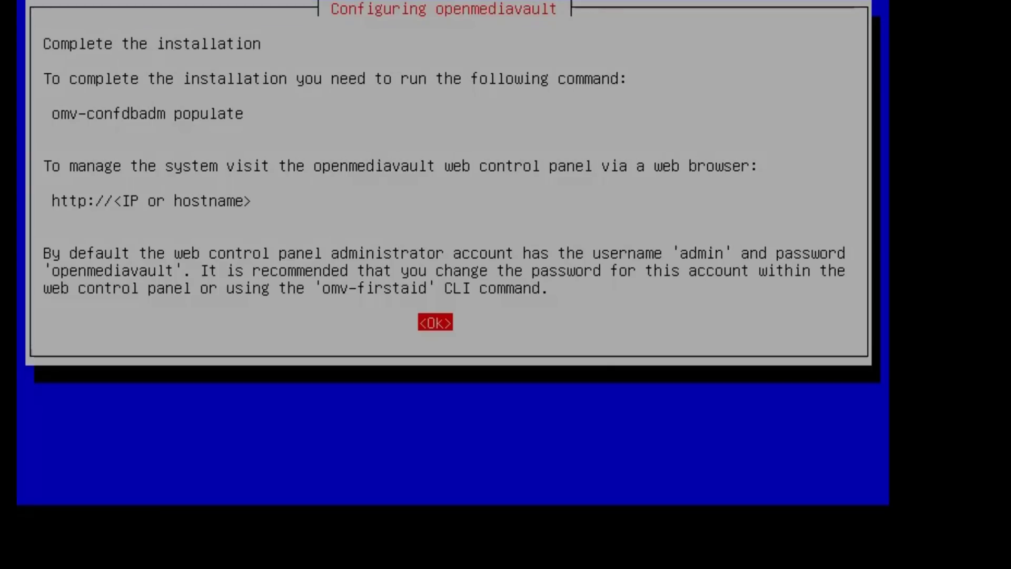
Step: Dismiss the completion note, run omv-confdbadm populate, then list addresses with ip addr
key("Return")
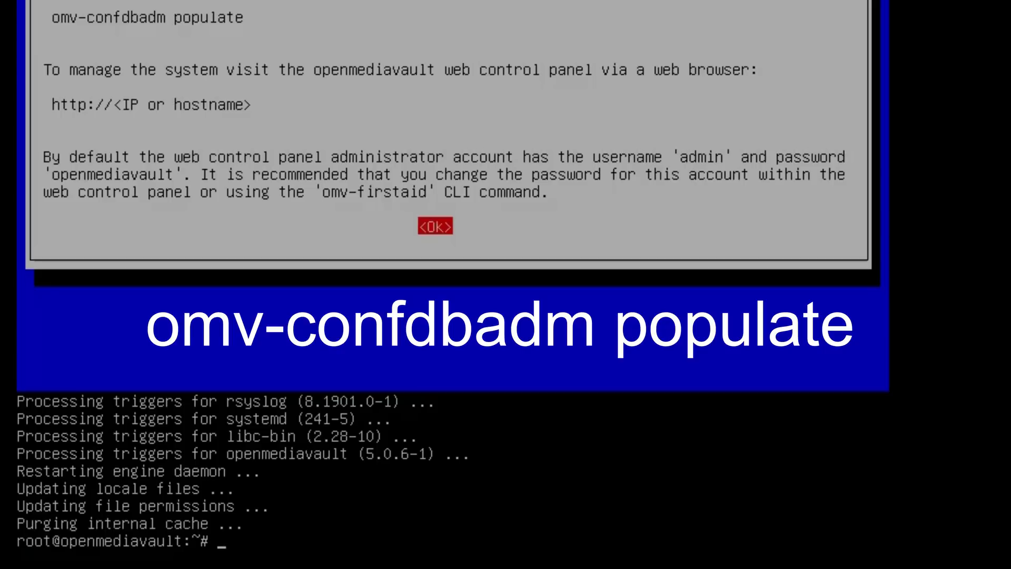
type("omv-confdbadm populate")
key("Return")
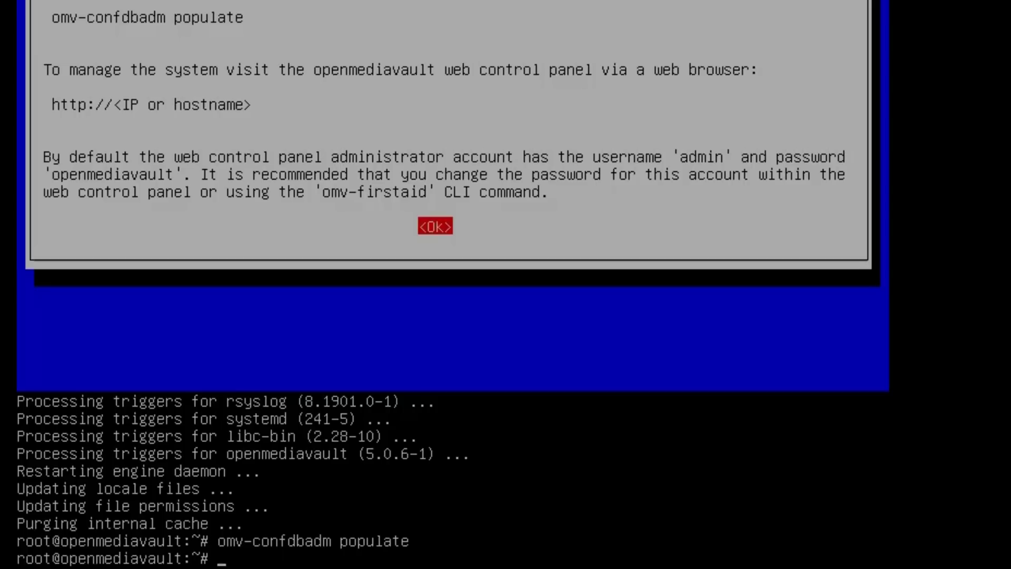
type("ip addr")
key("Return")
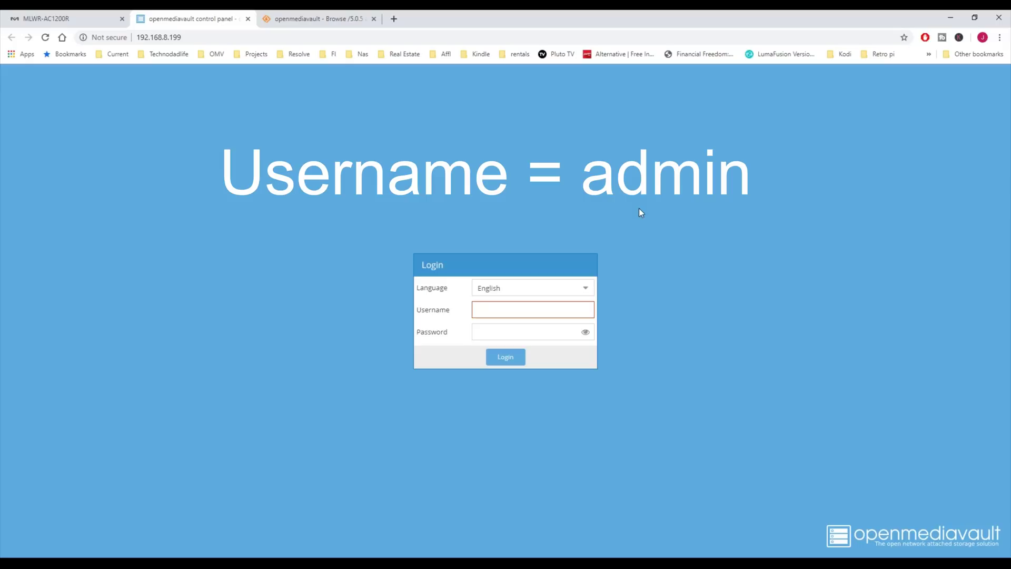
Step: Enter username admin and the default password, revealing the password as plain text
type("admin")
key("Tab")
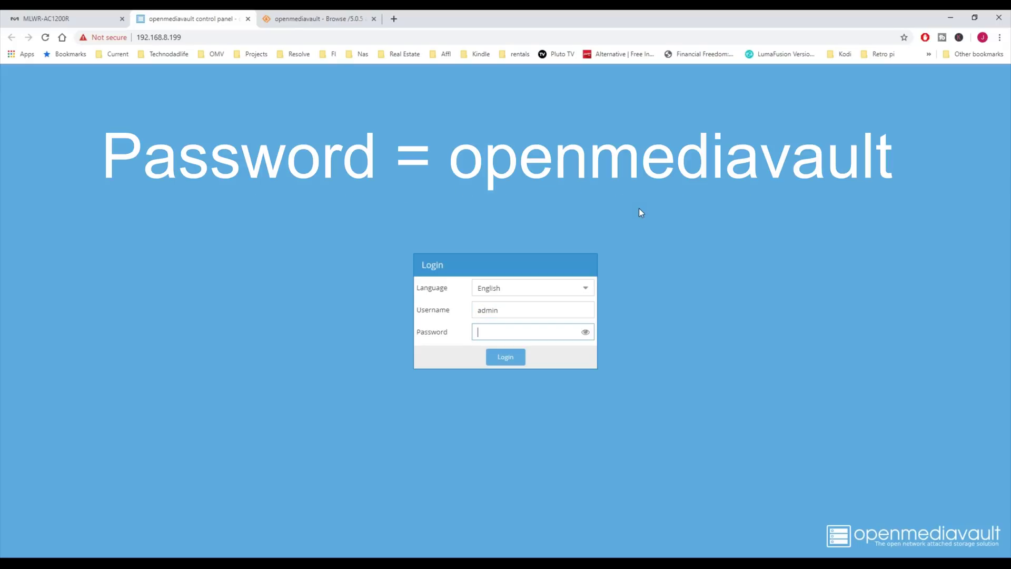
type("openmediavault")
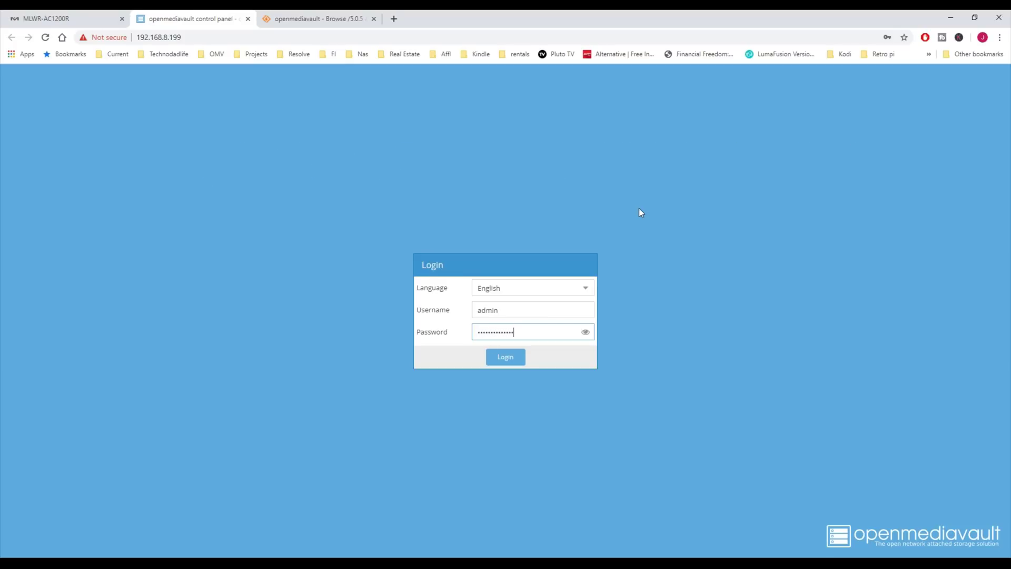
left_click(585, 332)
Step: Log in and set the General Settings Auto logout to 1 day
left_click(500, 360)
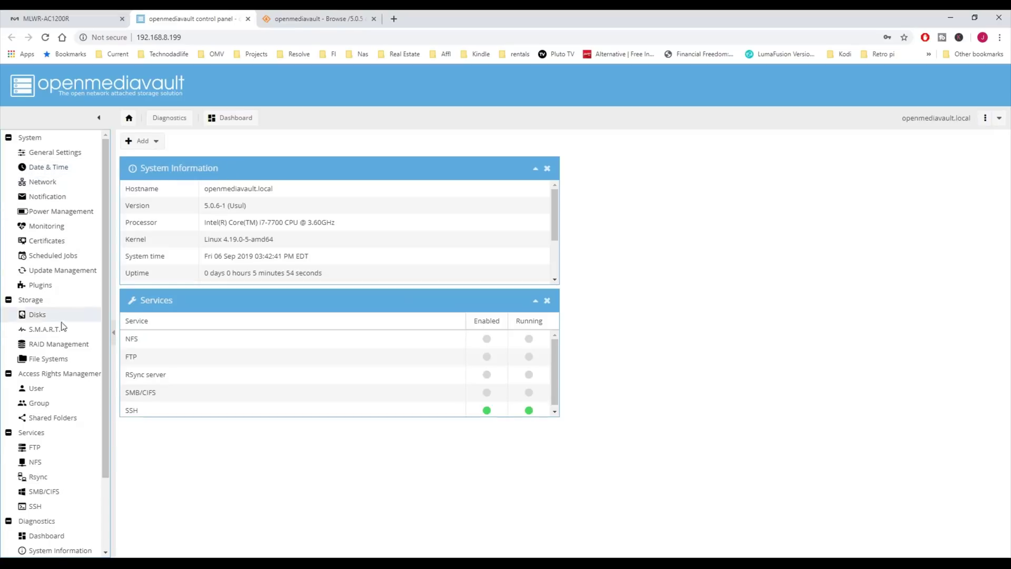
left_click_drag(103, 469, 107, 441)
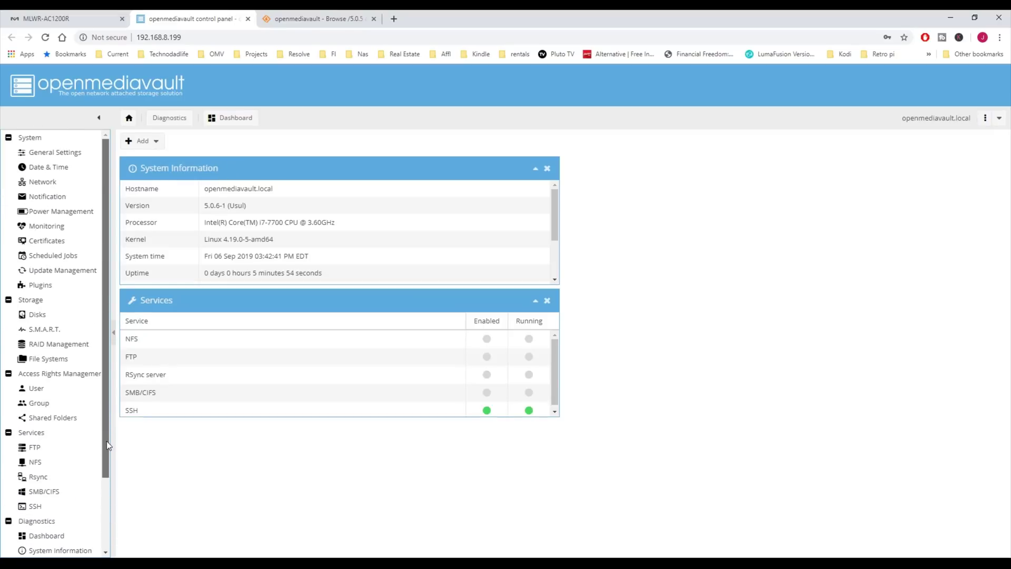
left_click(68, 156)
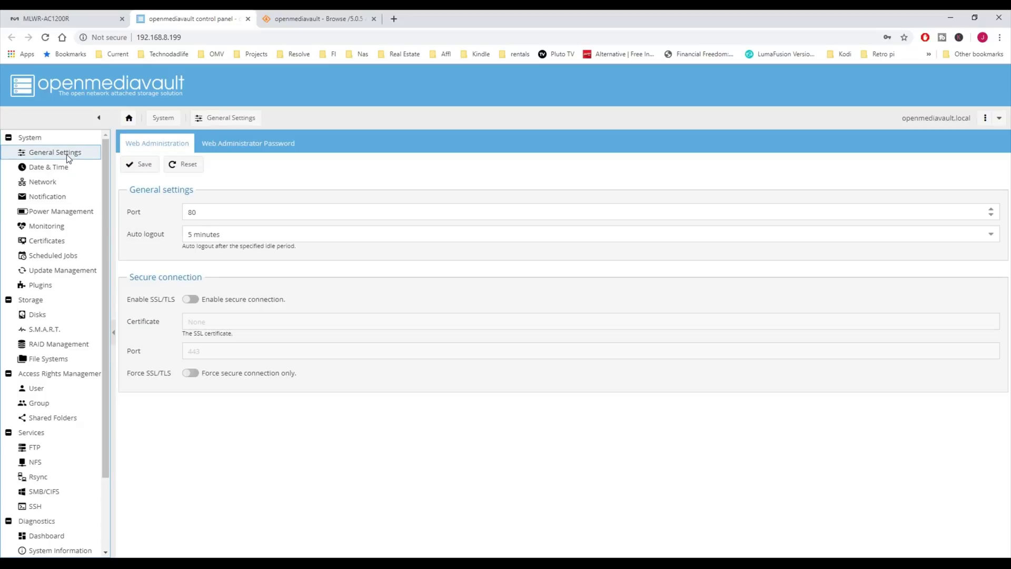
left_click(243, 234)
left_click(244, 234)
scroll(253, 342, "down", 2)
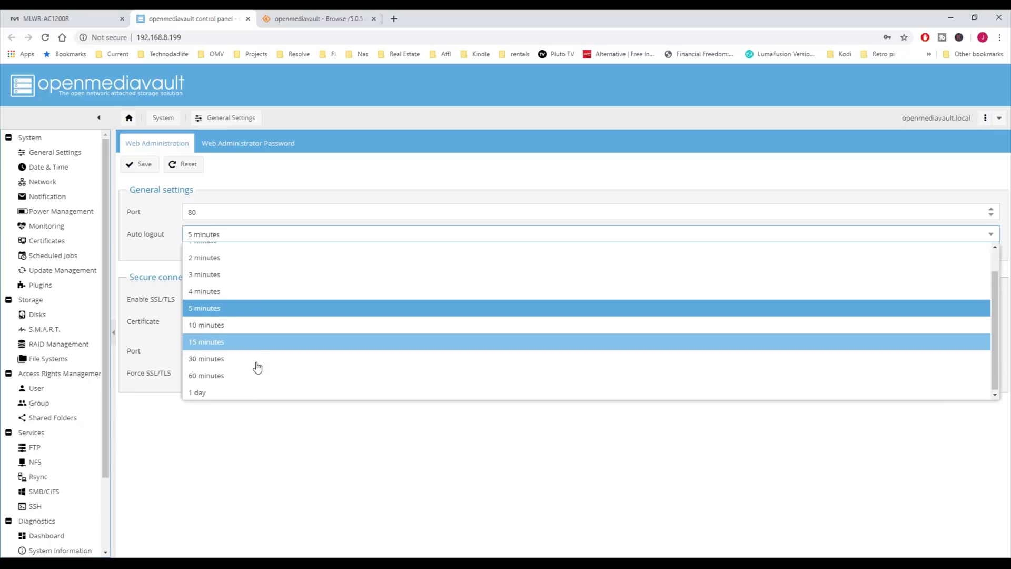
left_click(242, 400)
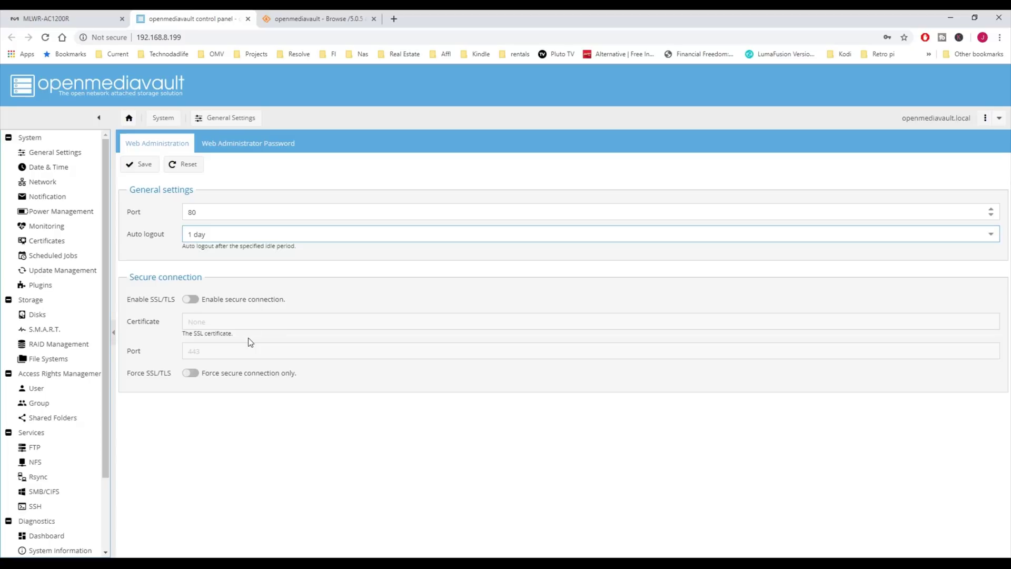
Step: Save and apply the auto logout change, then begin entering a new admin password
left_click(141, 166)
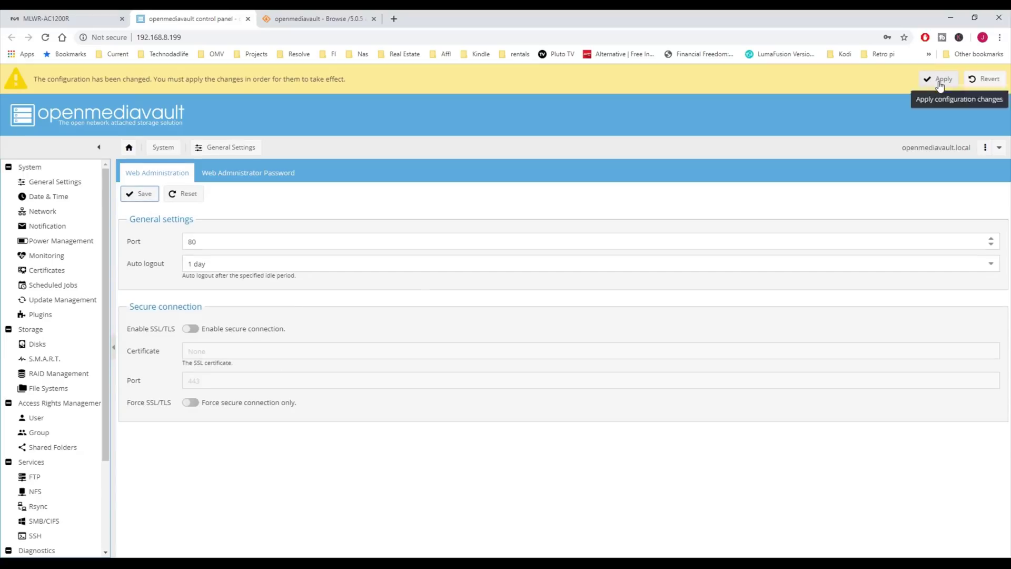
left_click(938, 79)
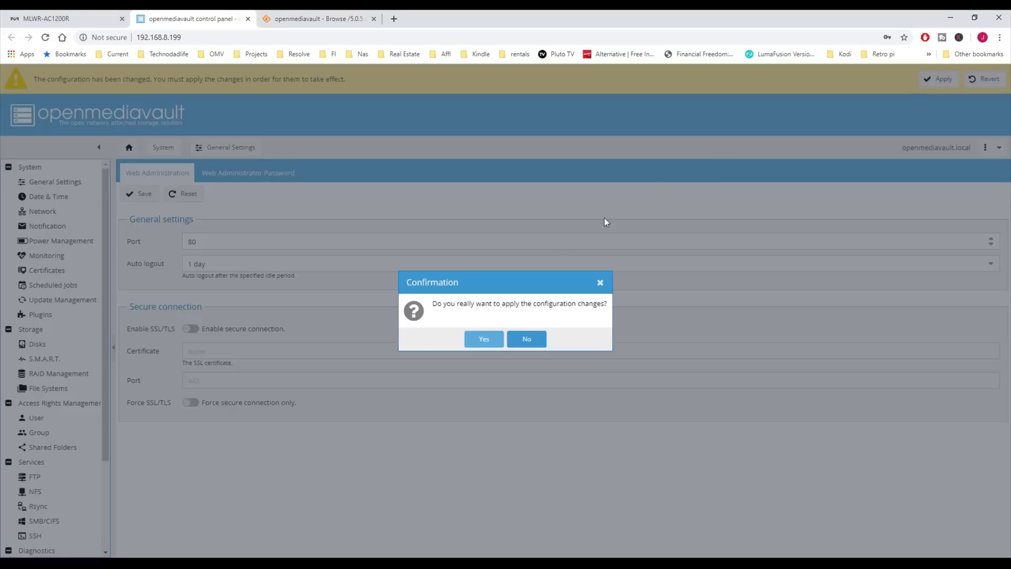
left_click(483, 342)
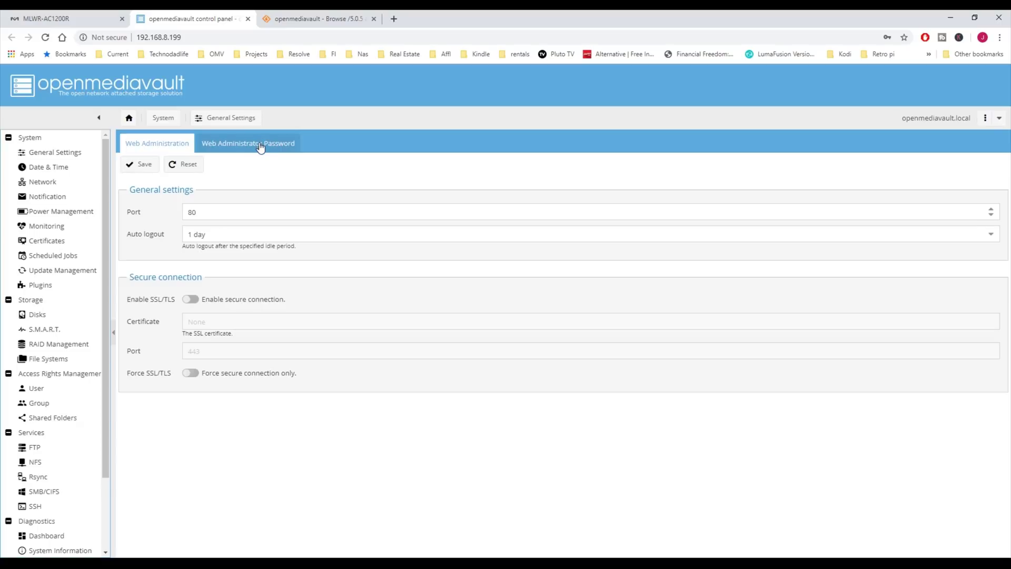
left_click(261, 148)
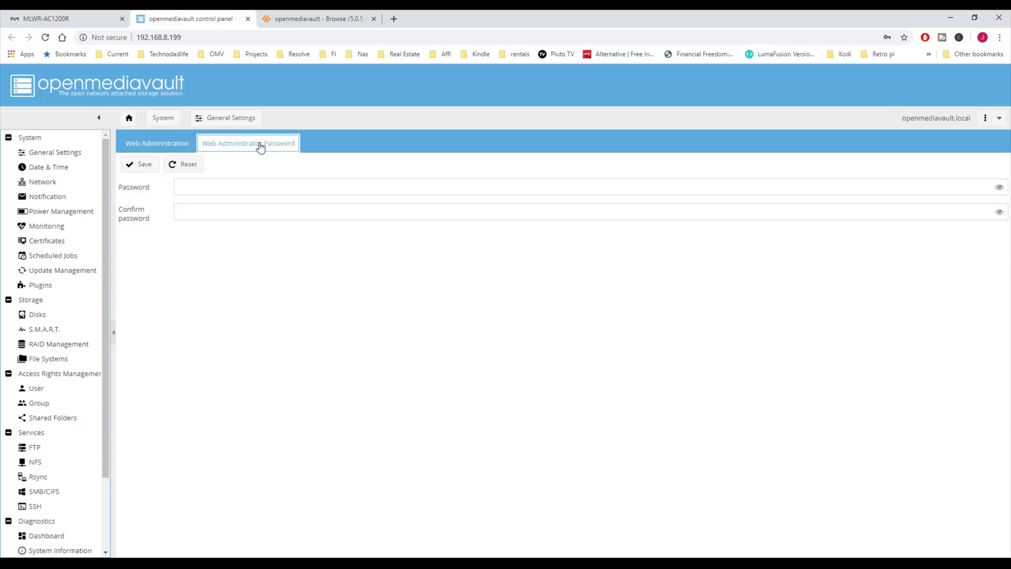
left_click(240, 184)
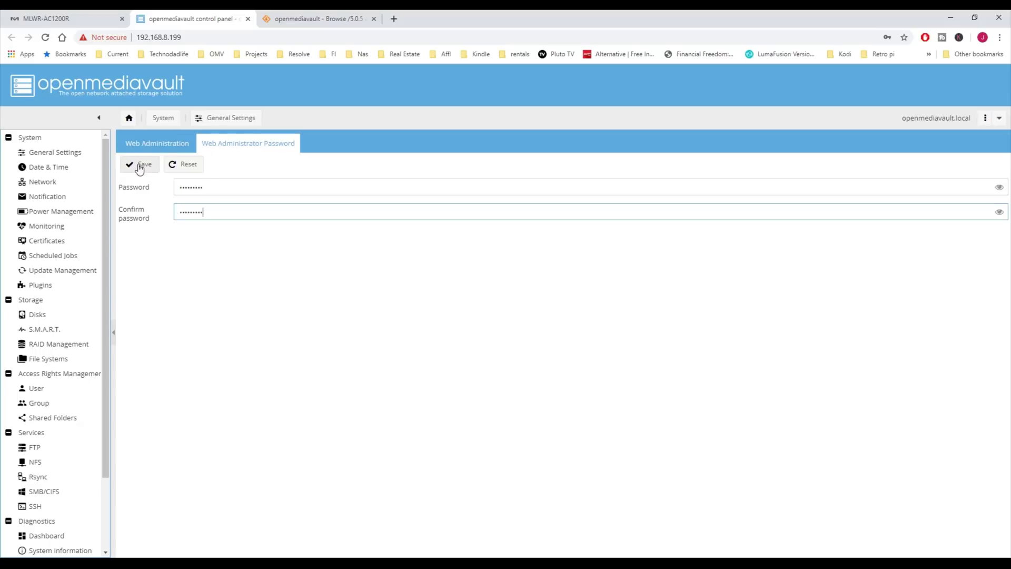
Step: Save the new admin password, then review Date & Time, Network and Notification settings
left_click(139, 167)
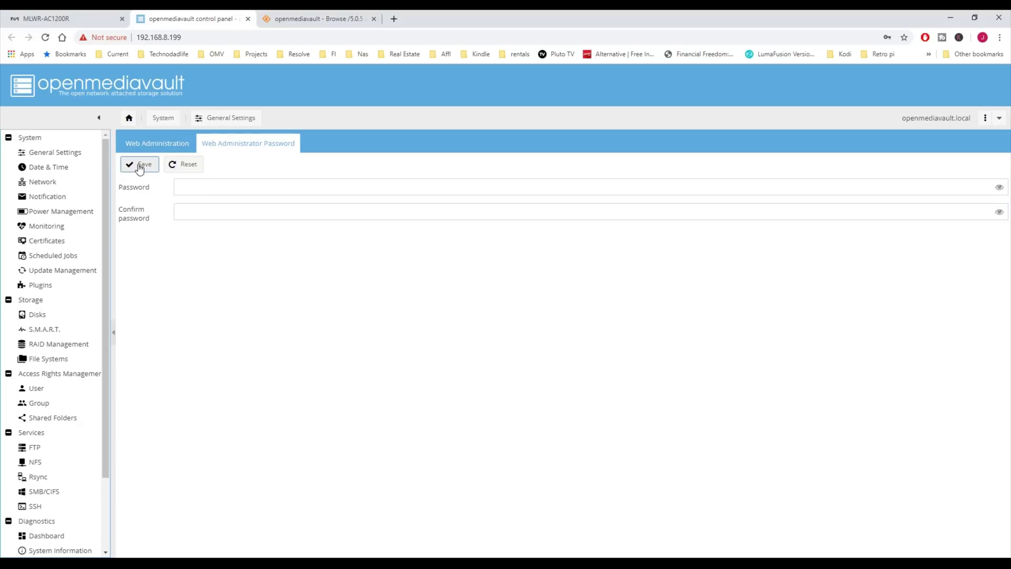
left_click(59, 169)
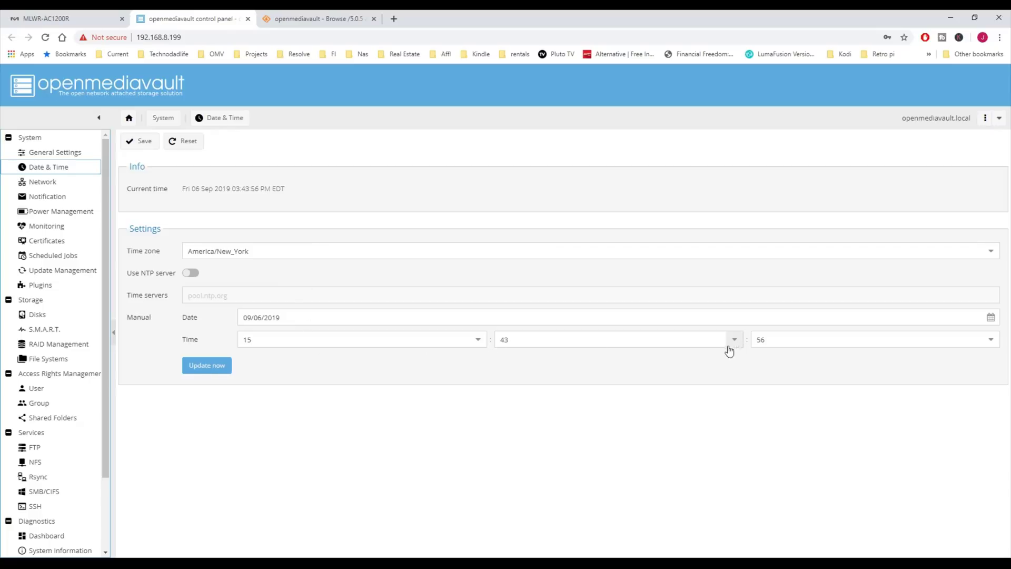
left_click(59, 185)
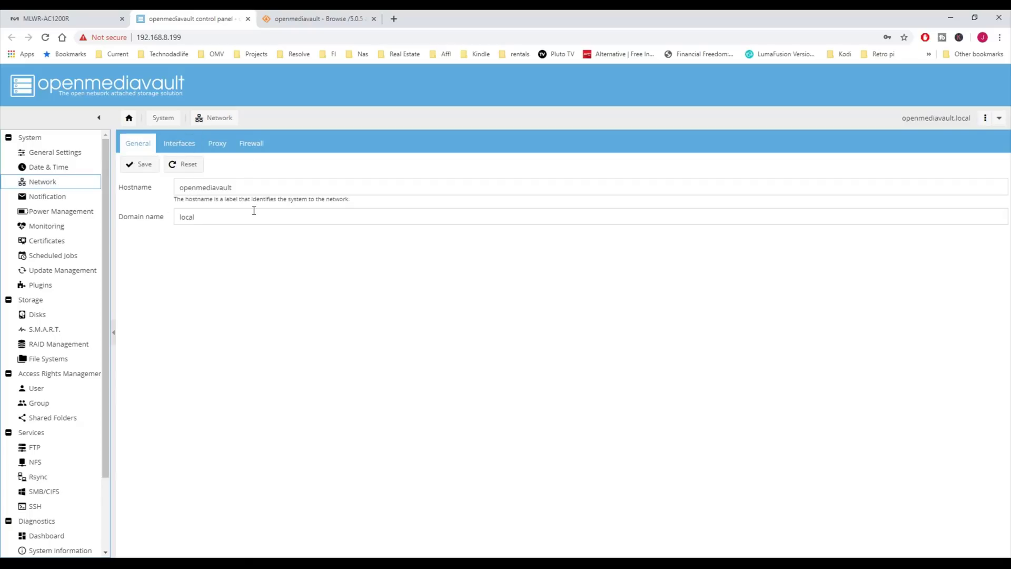
left_click(72, 202)
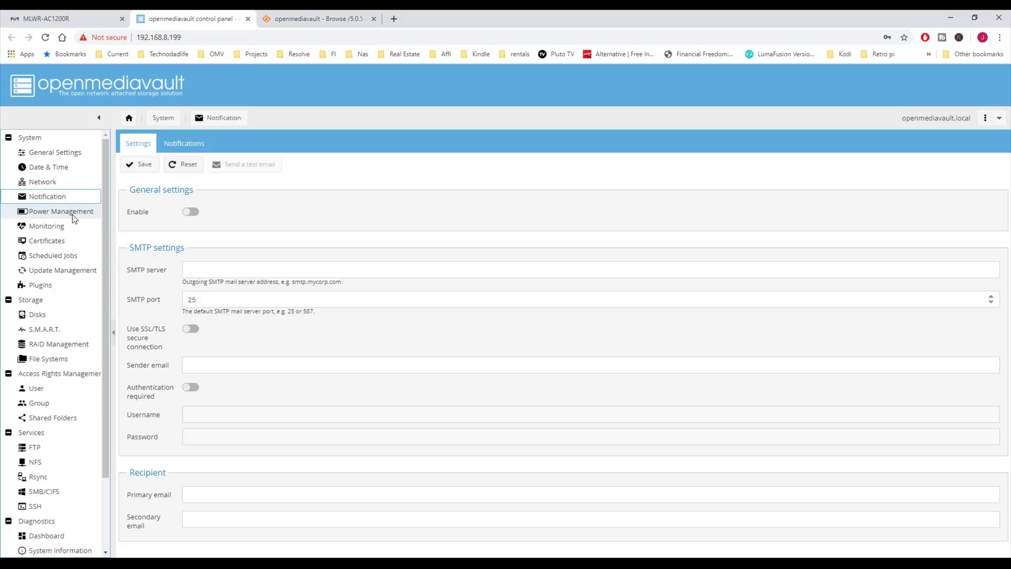
Step: Set the power button action to Shutdown, then save and apply the change
left_click(72, 212)
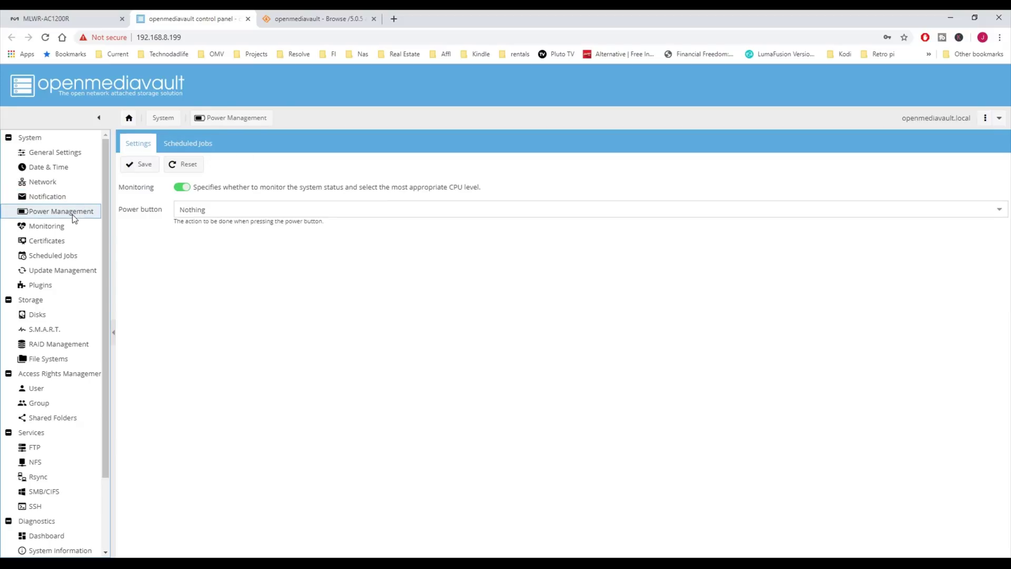
left_click(1000, 210)
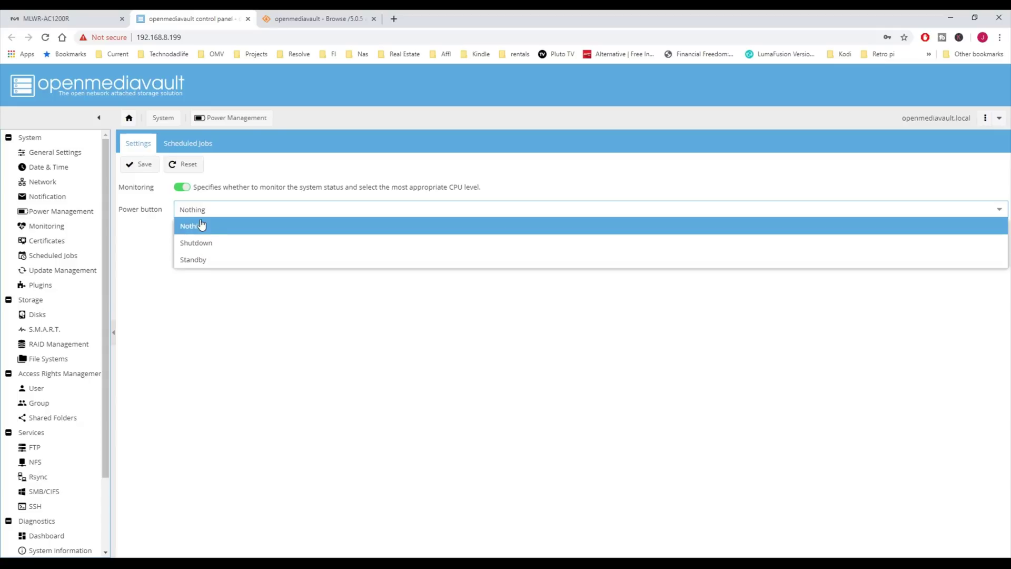
left_click(213, 243)
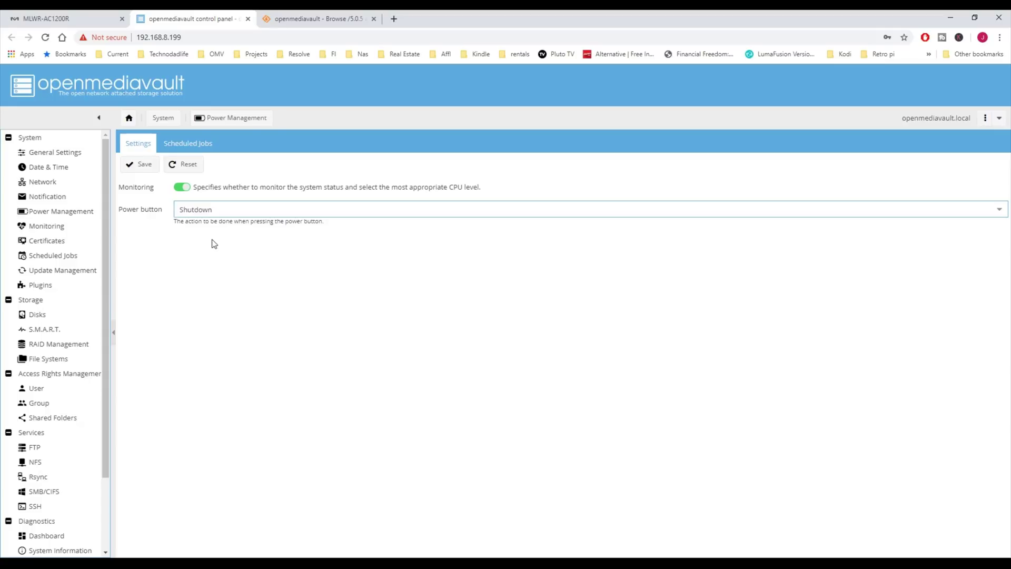
left_click(141, 166)
left_click(940, 80)
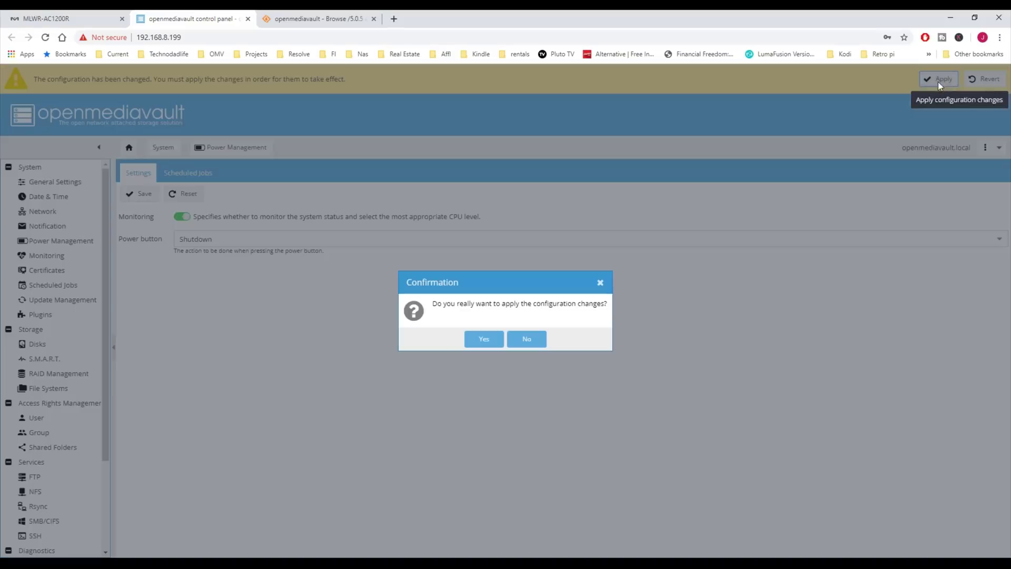
left_click(483, 337)
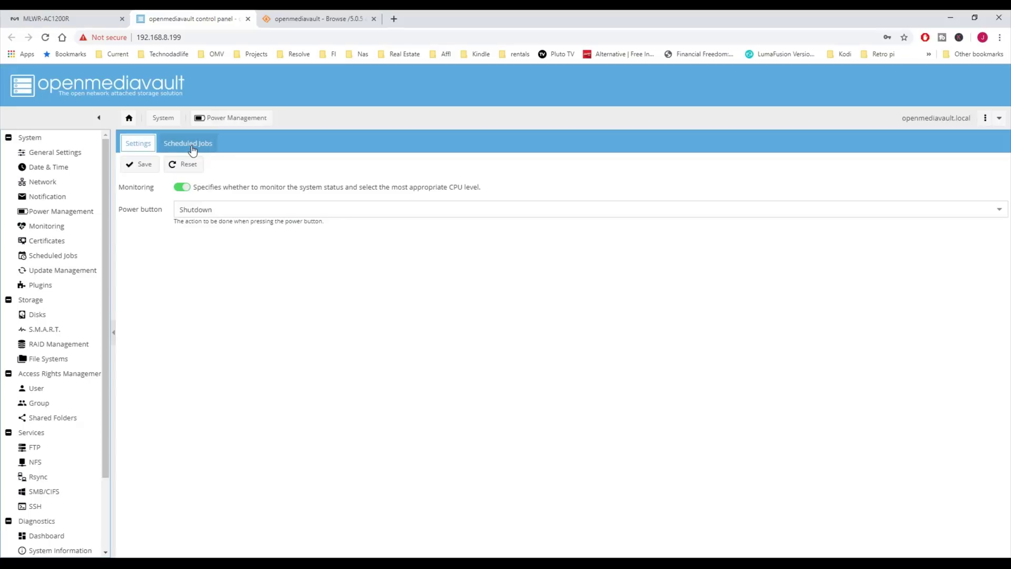
Step: Look over a new power-management scheduled job form left on Reboot, then discard it unsaved
left_click(191, 147)
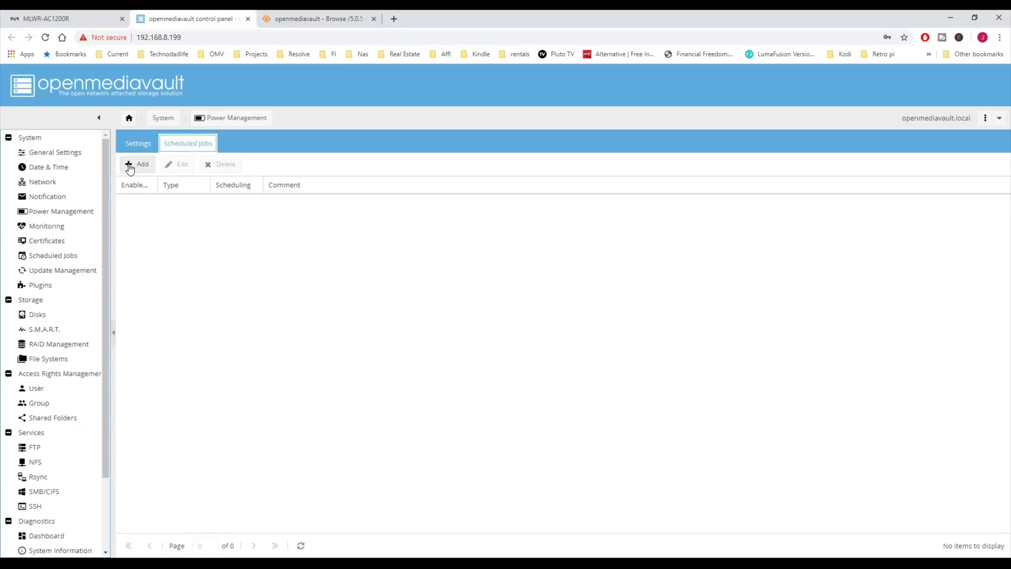
left_click(133, 165)
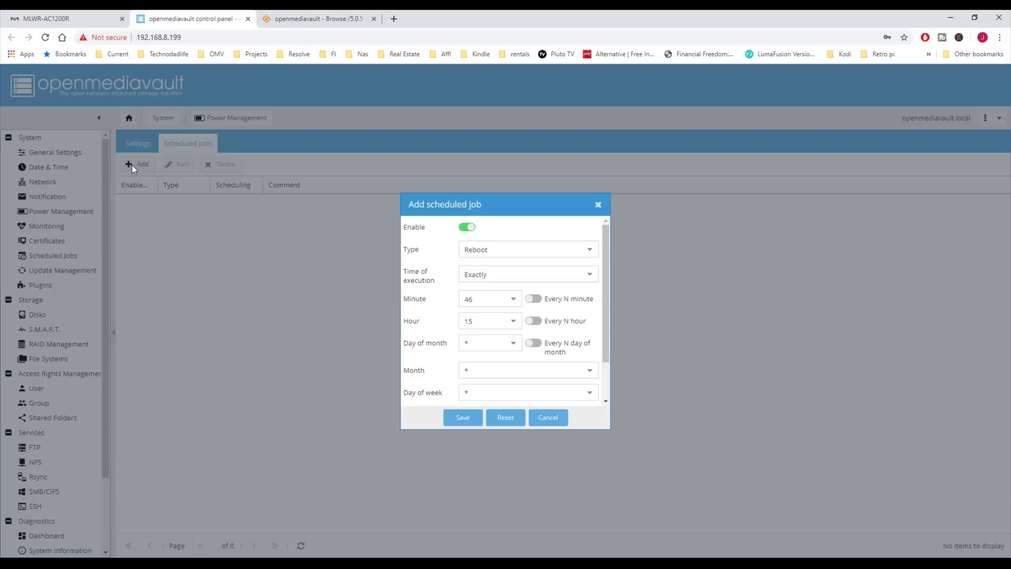
left_click(589, 254)
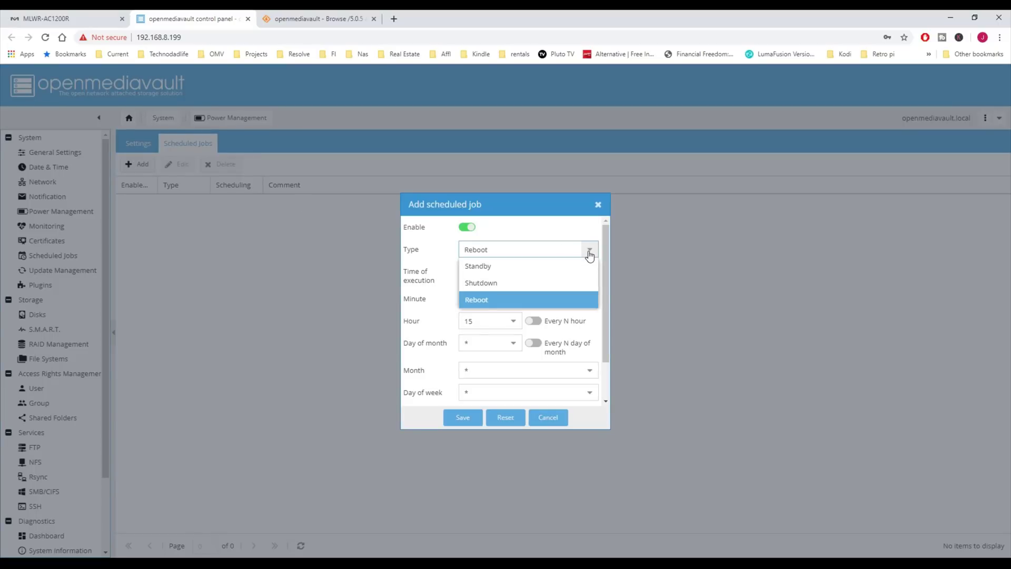
left_click(589, 255)
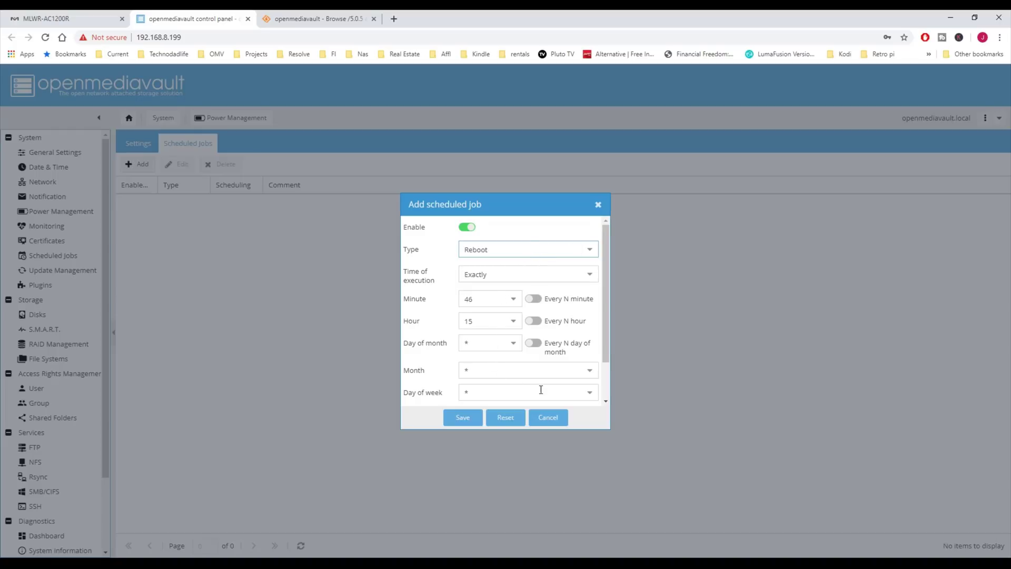
scroll(543, 390, "down", 1)
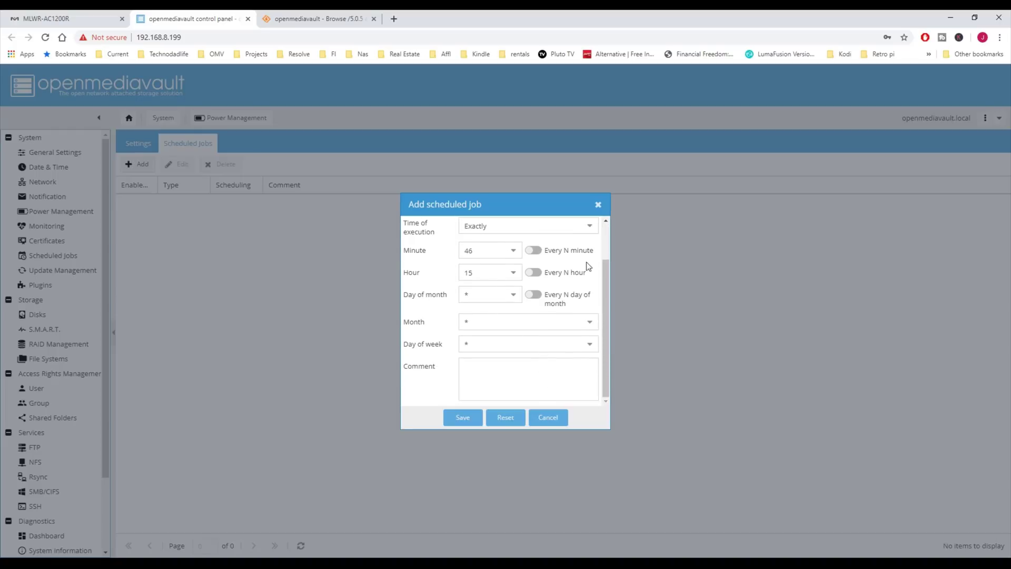
left_click(598, 205)
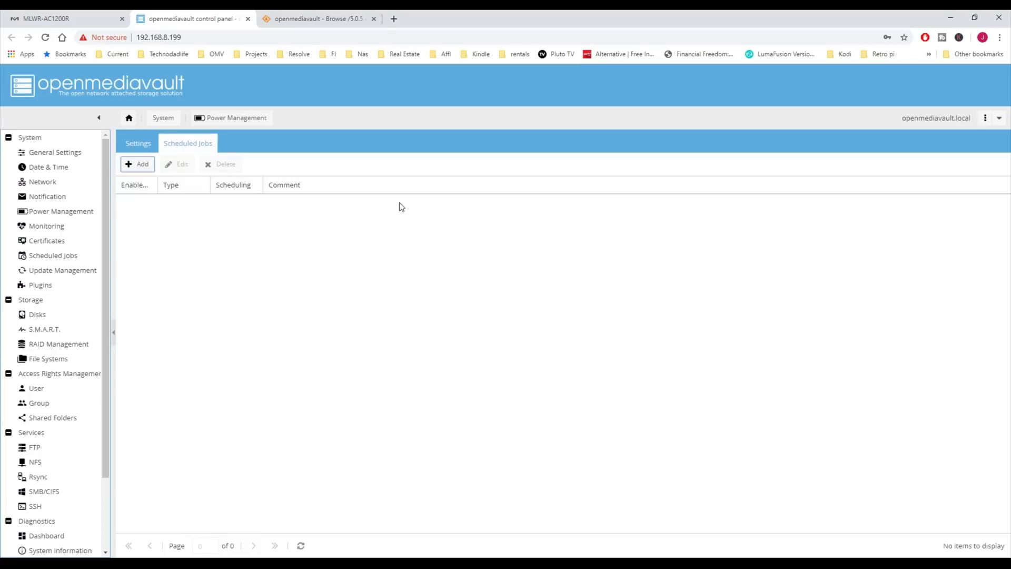
Step: Pass through Monitoring and Certificates to System Scheduled Jobs, and review the Add scheduled job form without saving it
left_click(68, 229)
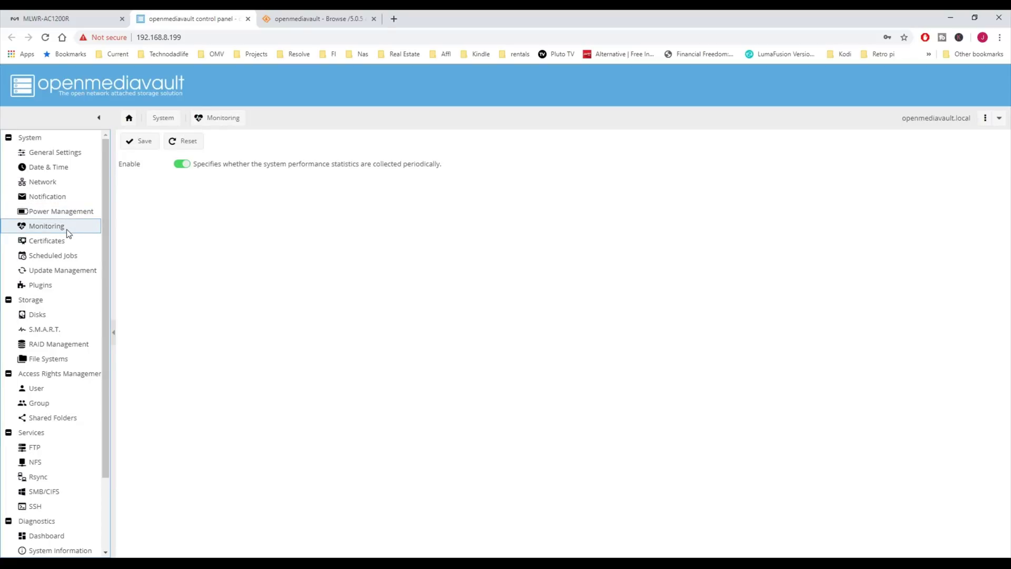
left_click(65, 241)
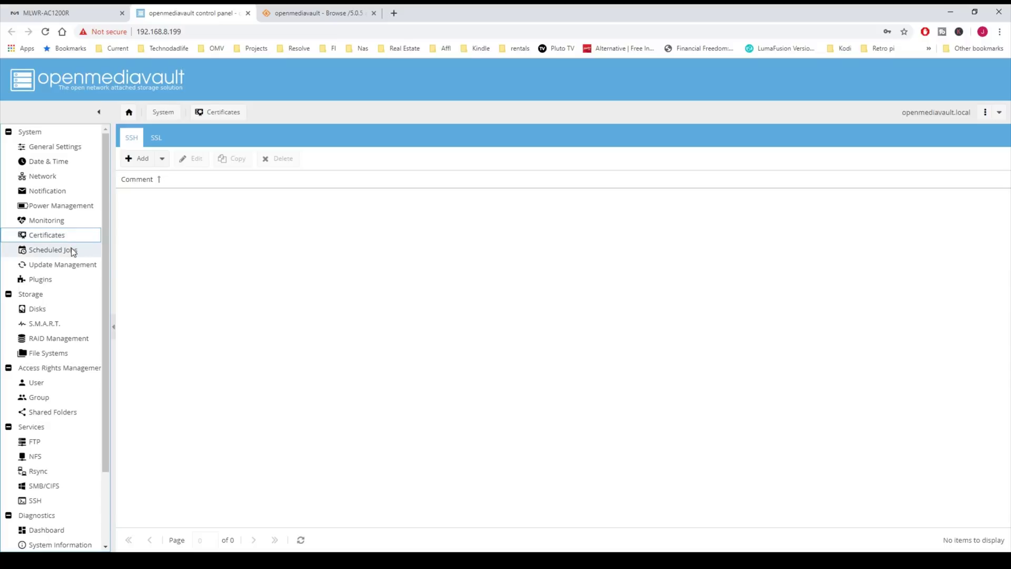
left_click(74, 252)
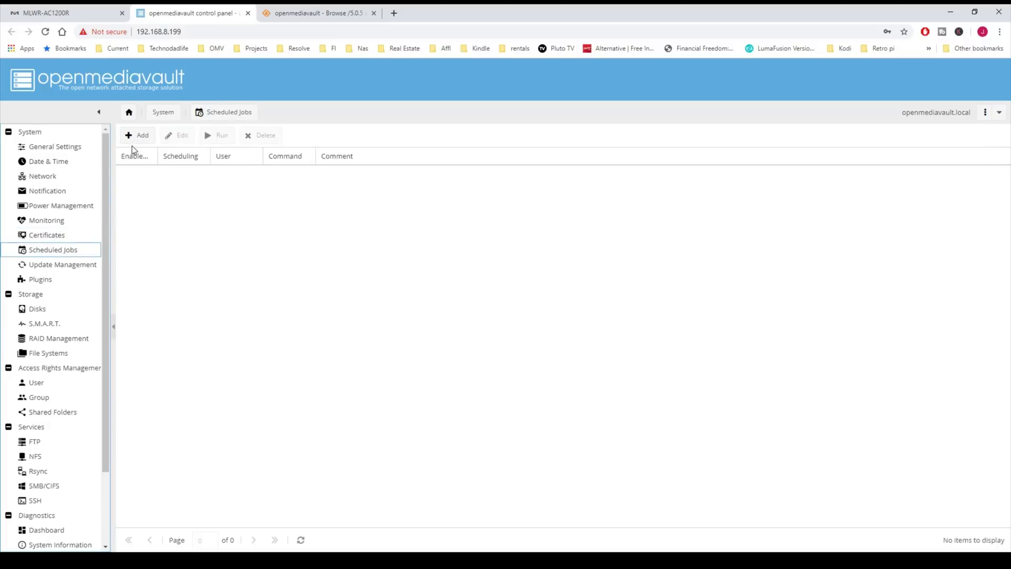
left_click(140, 137)
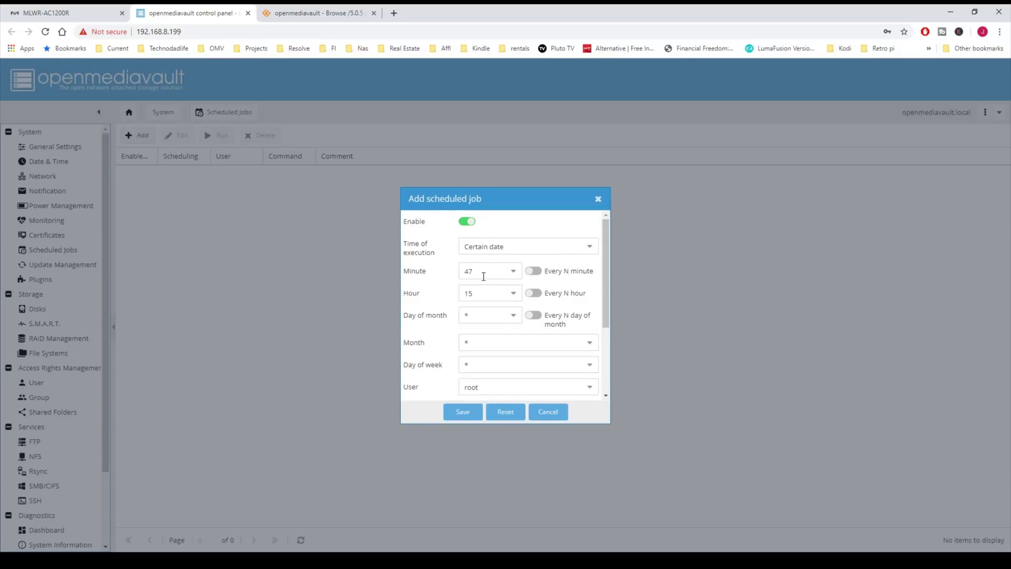
scroll(483, 276, "down", 3)
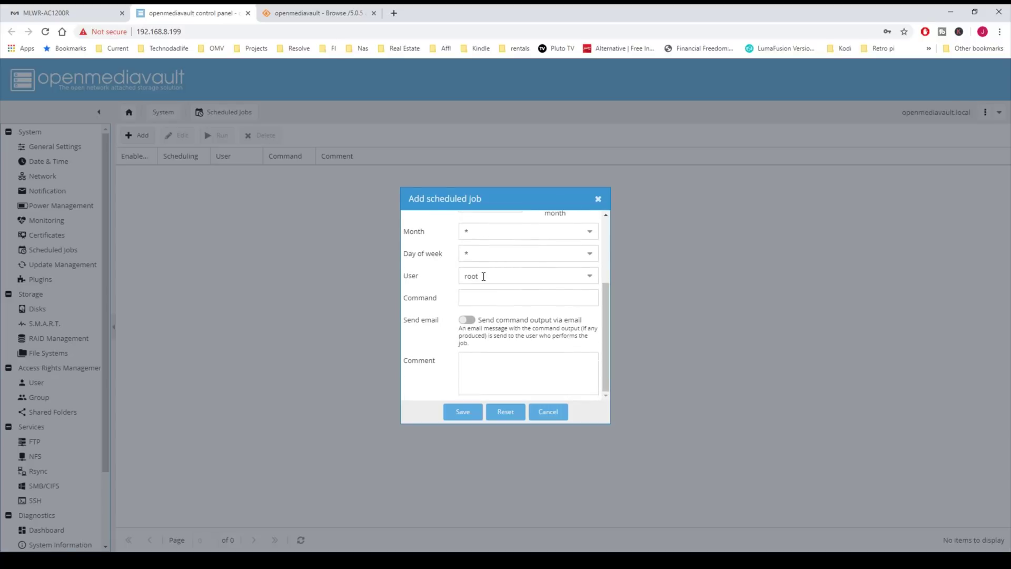
scroll(483, 276, "up", 3)
scroll(570, 271, "down", 3)
left_click(598, 198)
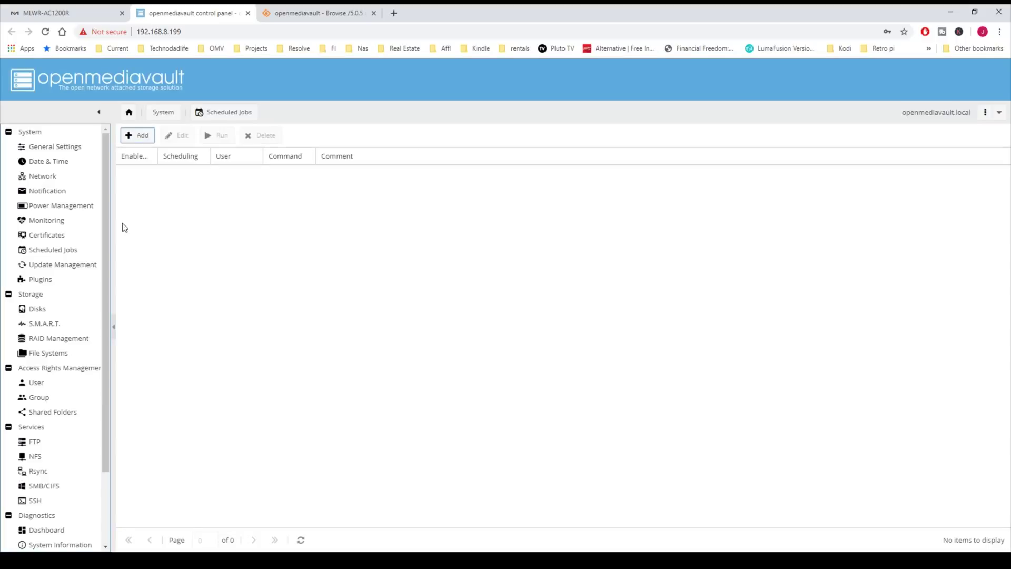
Step: Check Update Management for system updates, then scroll through the available Plugins list
left_click(75, 267)
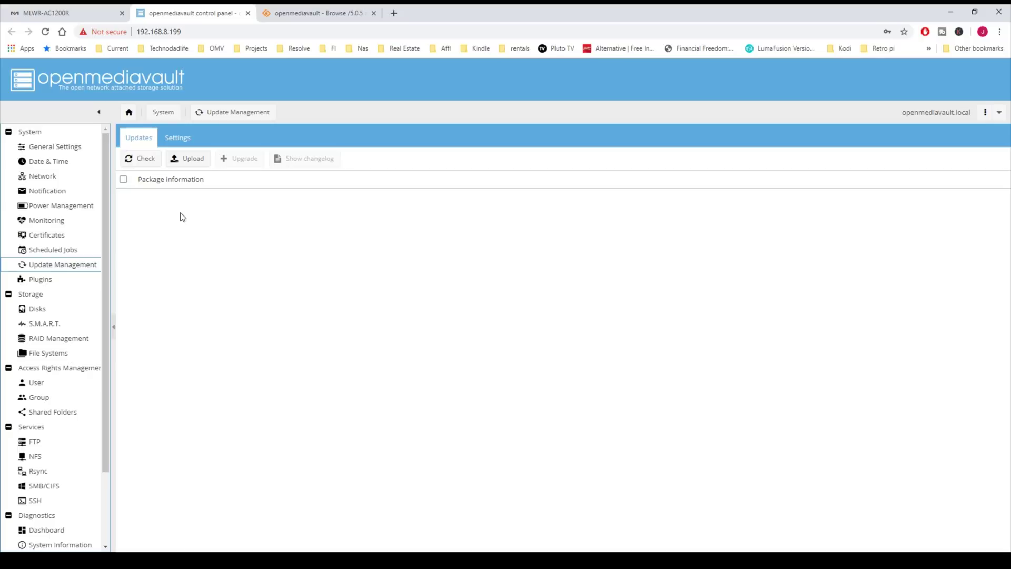
left_click(145, 165)
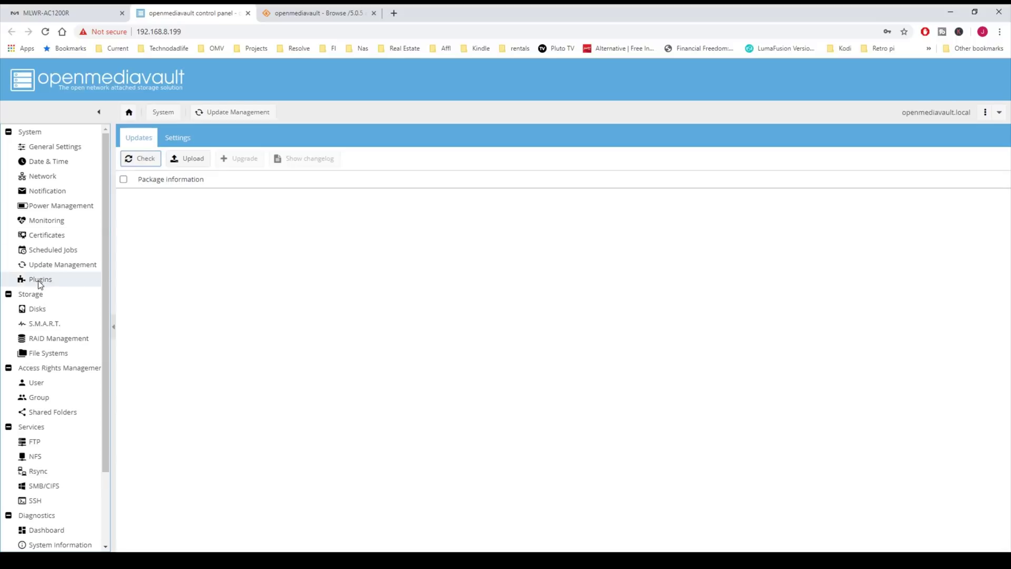
left_click(38, 280)
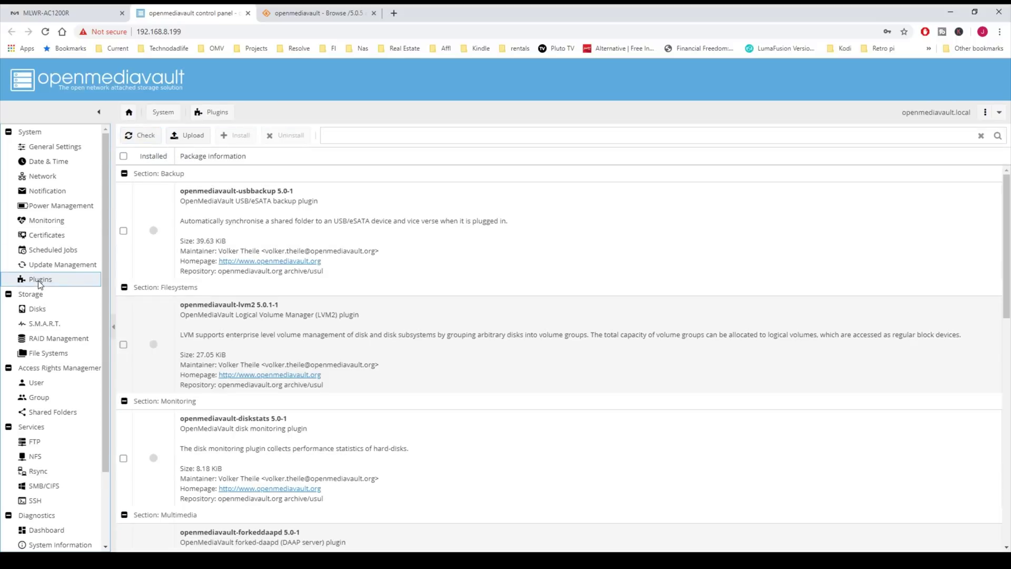
scroll(348, 272, "down", 10)
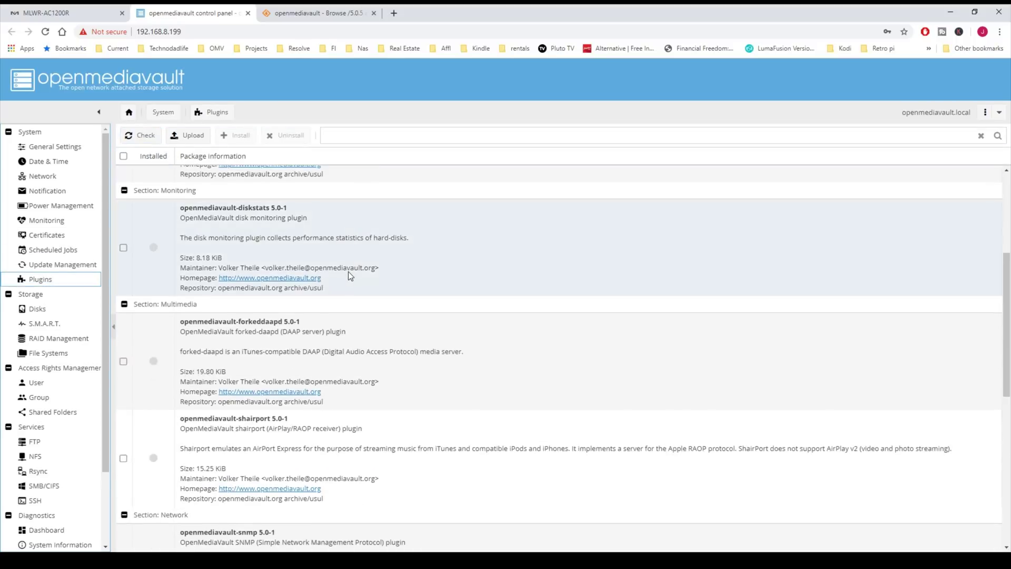
scroll(349, 274, "down", 3)
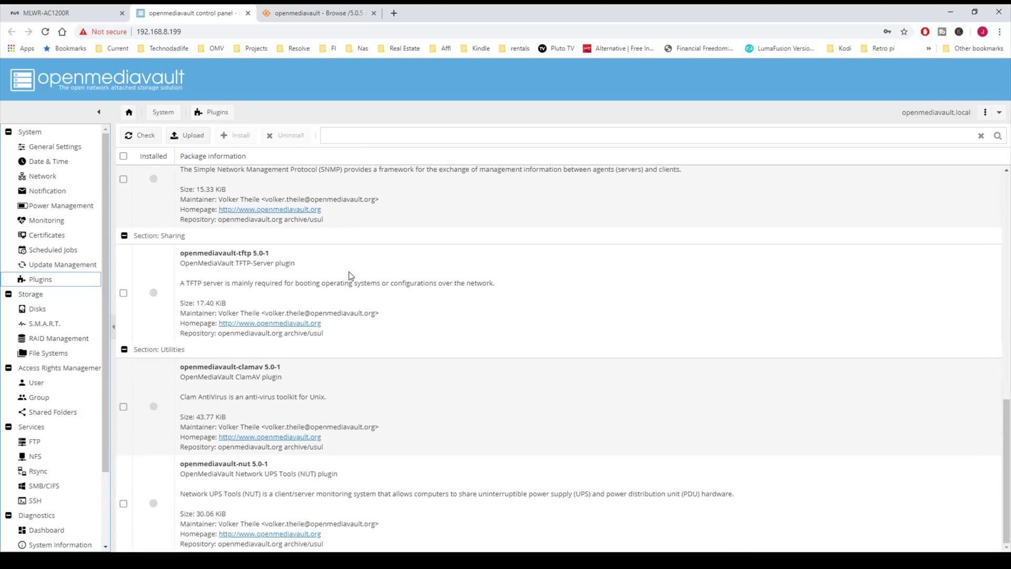
scroll(350, 275, "up", 10)
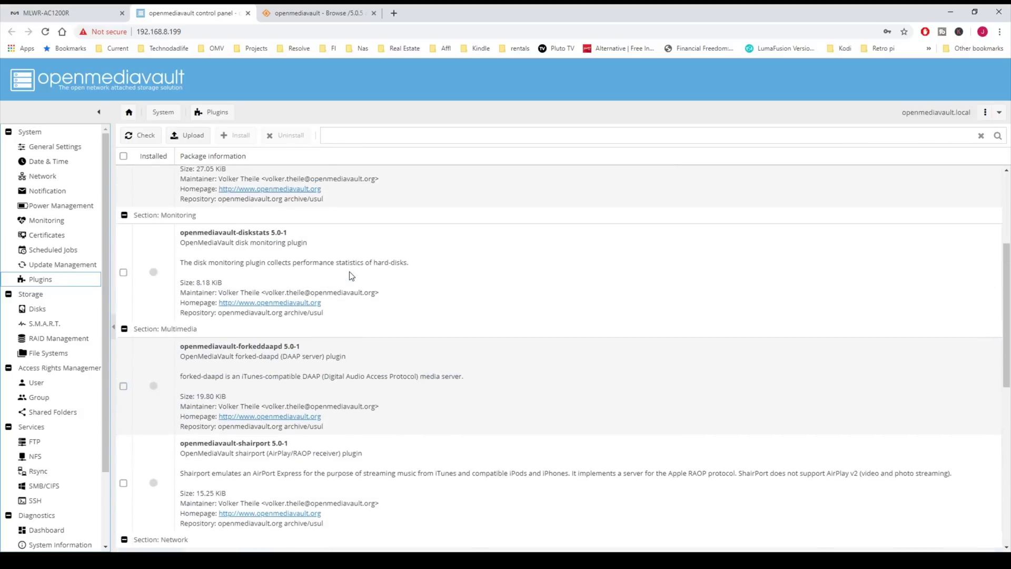
Step: Run a Quick wipe on disk /dev/sdb from Storage > Disks and close the output
left_click(50, 311)
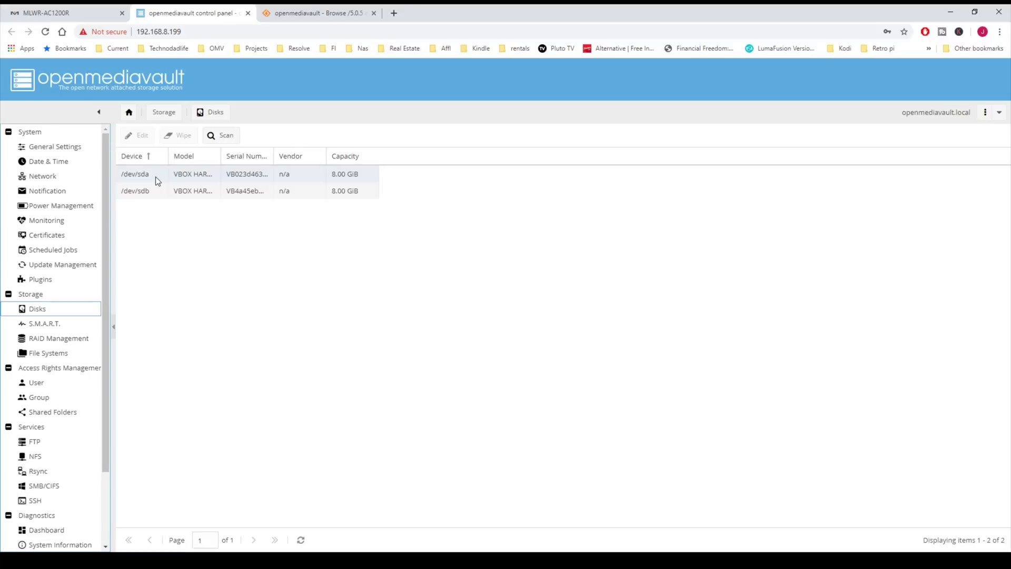
left_click(182, 191)
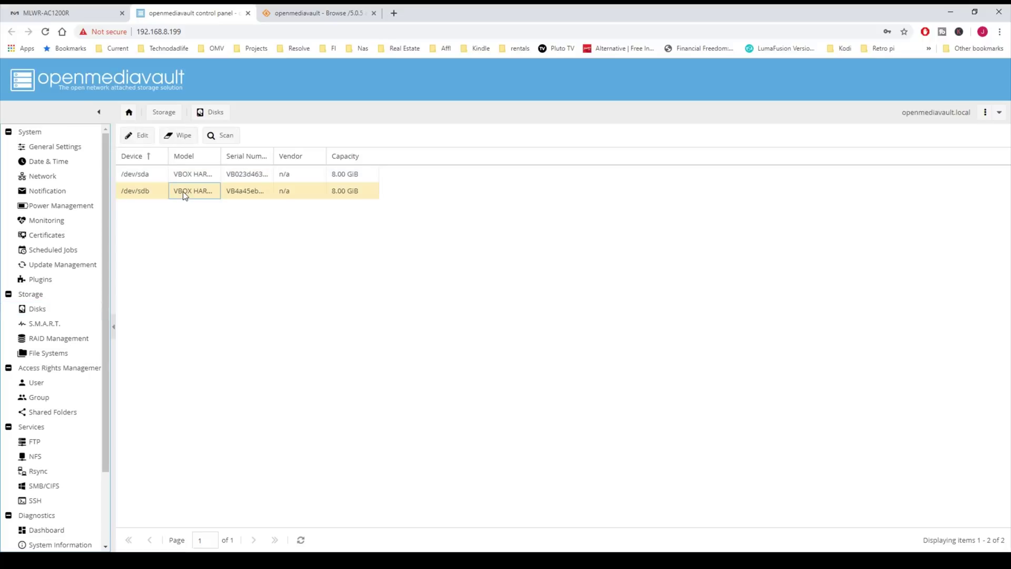
left_click(183, 136)
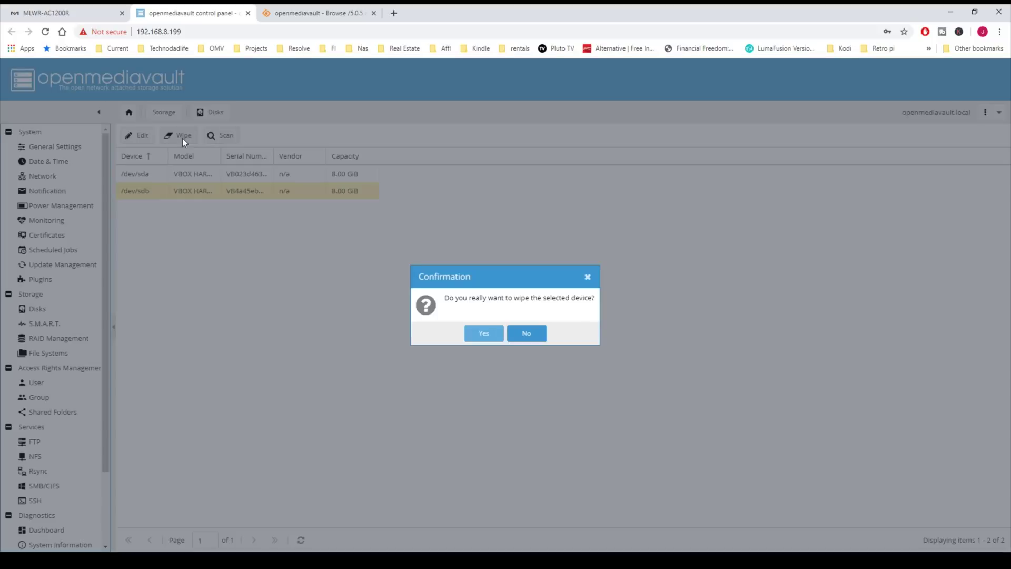
left_click(479, 336)
left_click(501, 336)
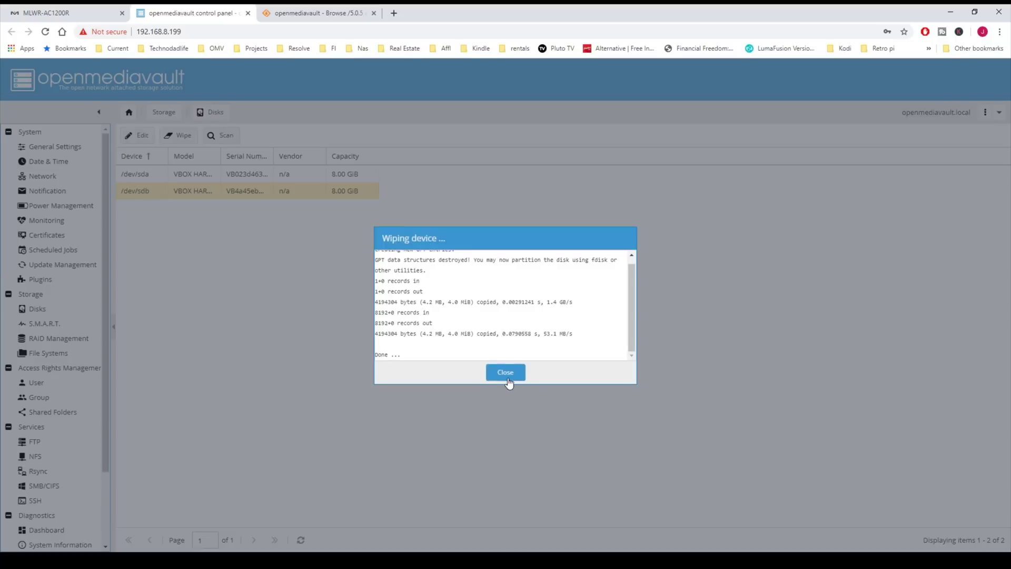
left_click(507, 375)
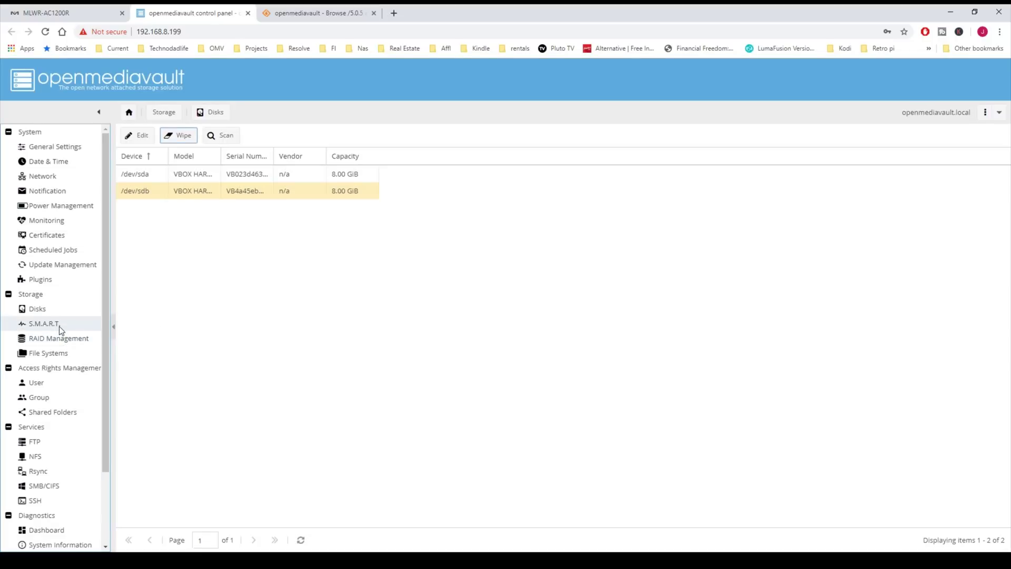
Step: Enable S.M.A.R.T. globally, then save and apply the configuration
left_click(60, 328)
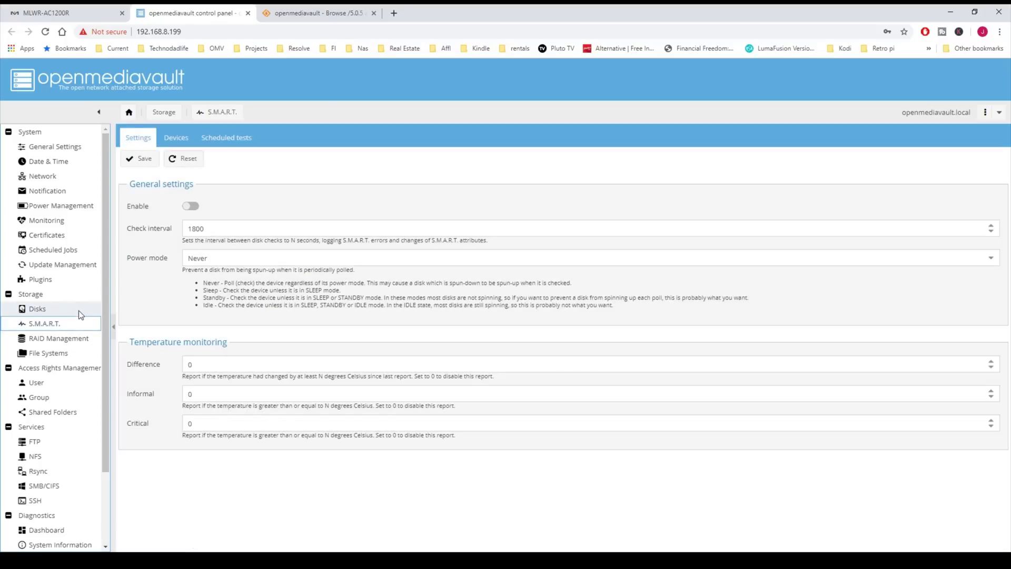
left_click(195, 208)
left_click(140, 163)
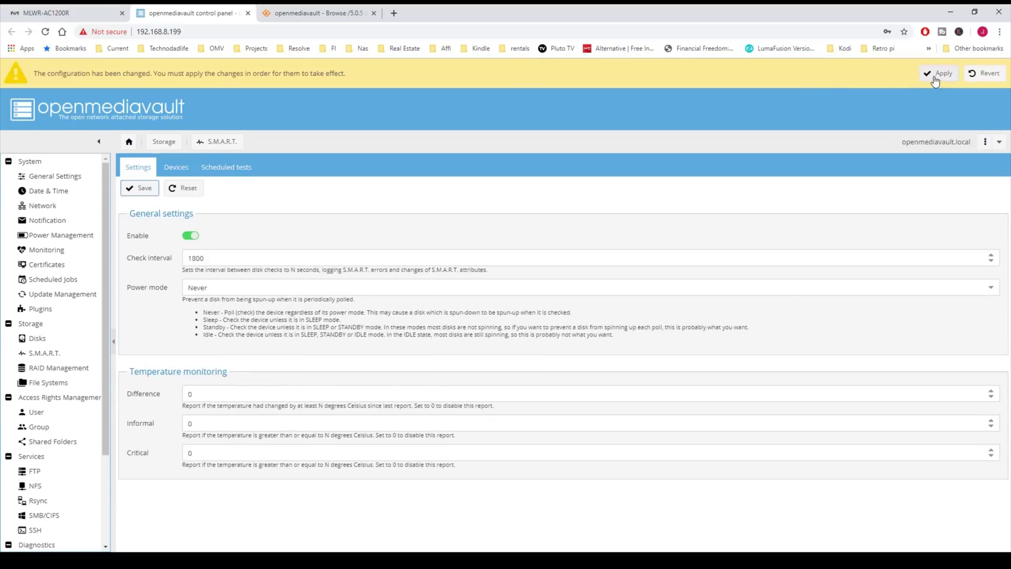
left_click(938, 73)
left_click(481, 333)
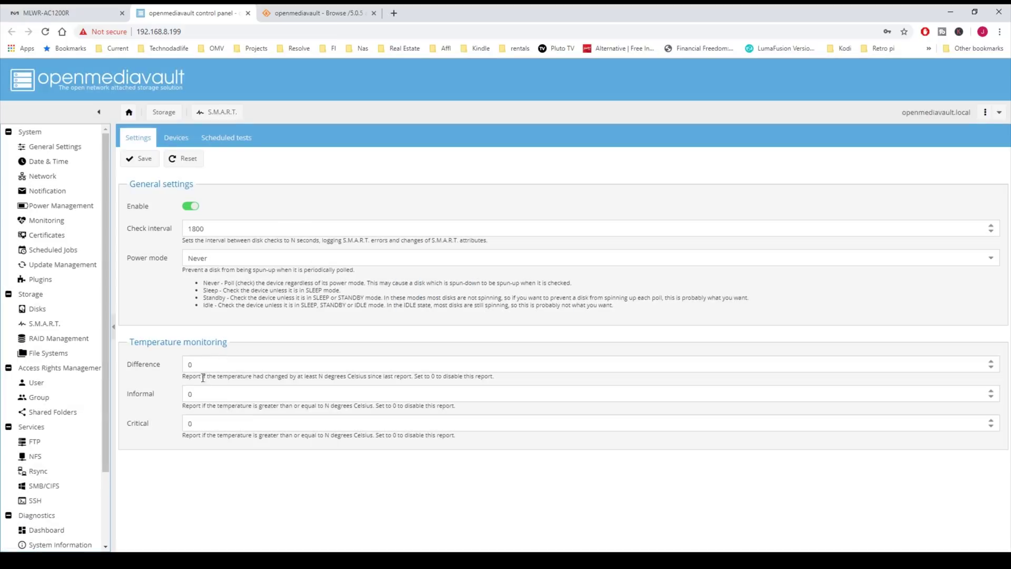
Step: Turn on S.M.A.R.T. monitoring for device /dev/sda, then save and apply it
left_click(176, 139)
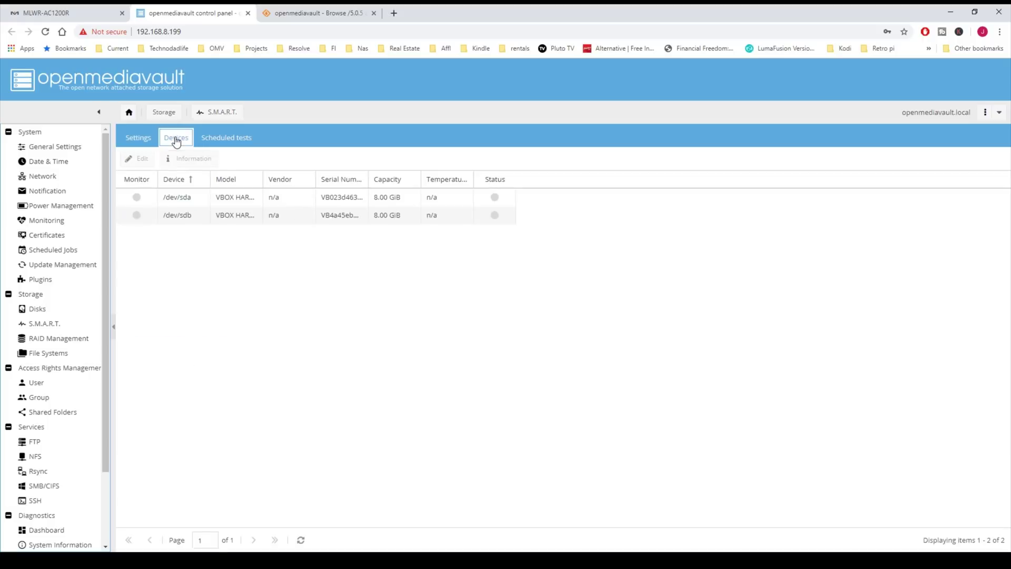
left_click(167, 197)
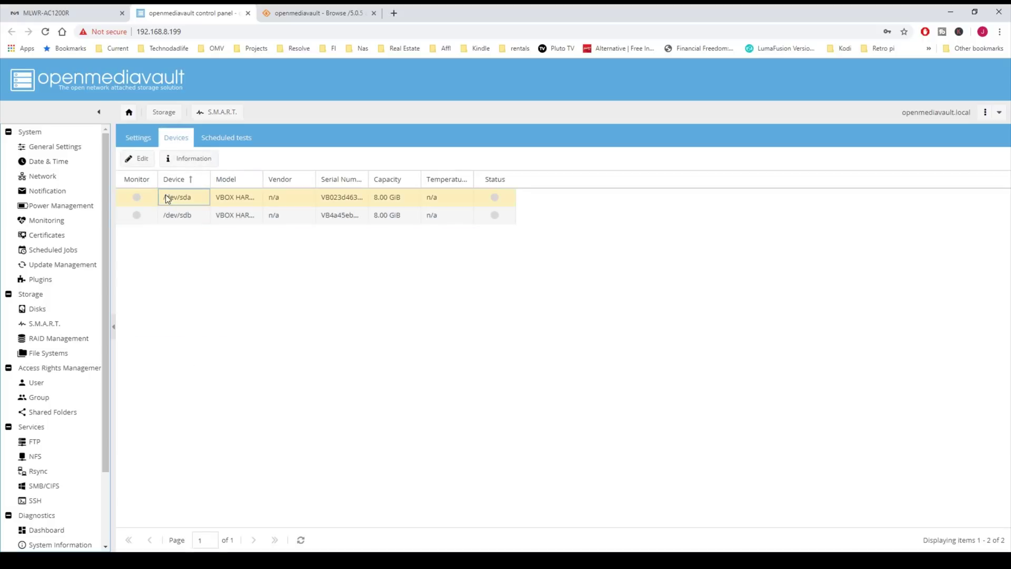
left_click(144, 159)
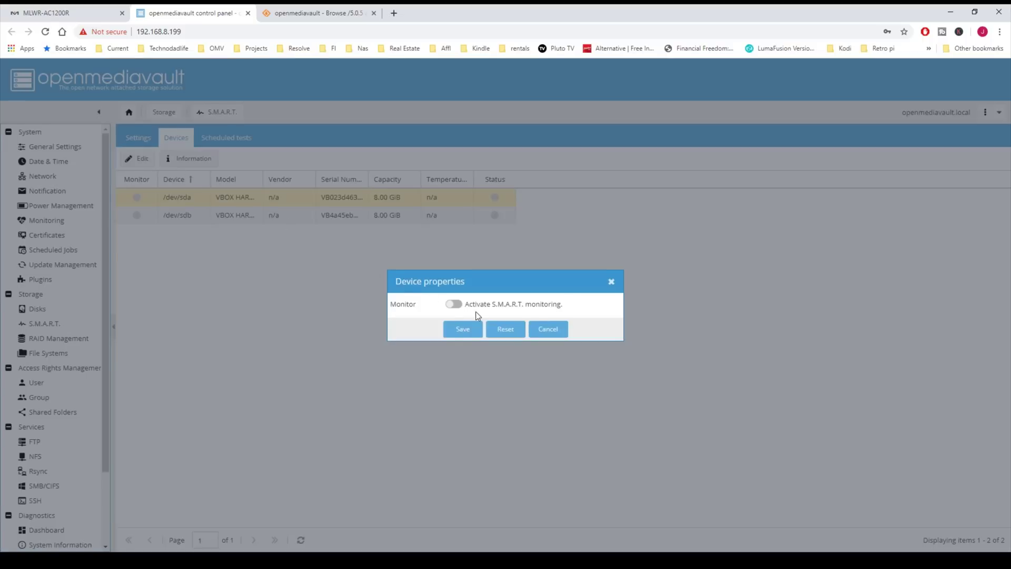
left_click(460, 308)
left_click(463, 331)
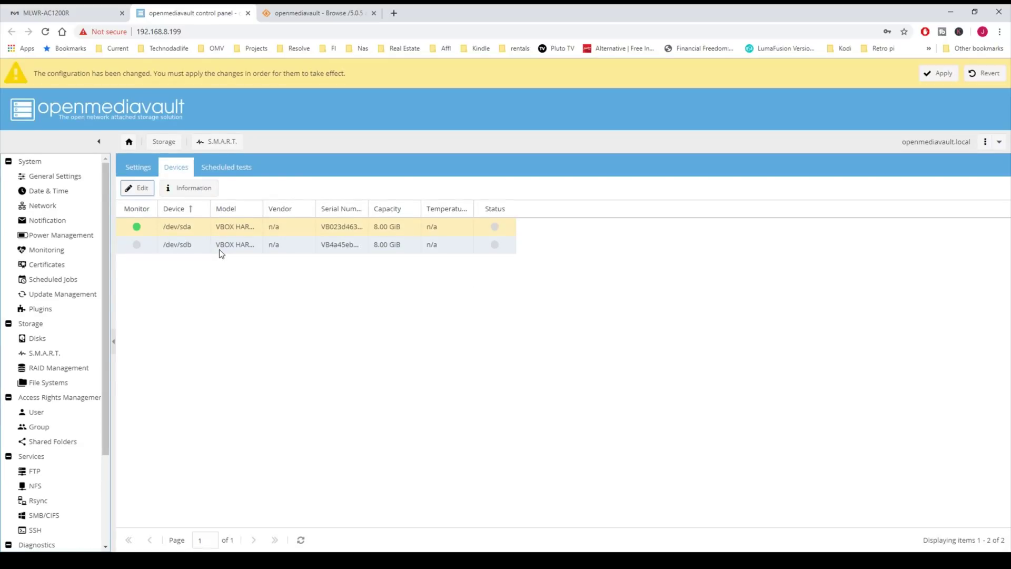
left_click(937, 75)
Step: Confirm applying changes, then look over a scheduled S.M.A.R.T. test for /dev/sda and close it unsaved
left_click(485, 335)
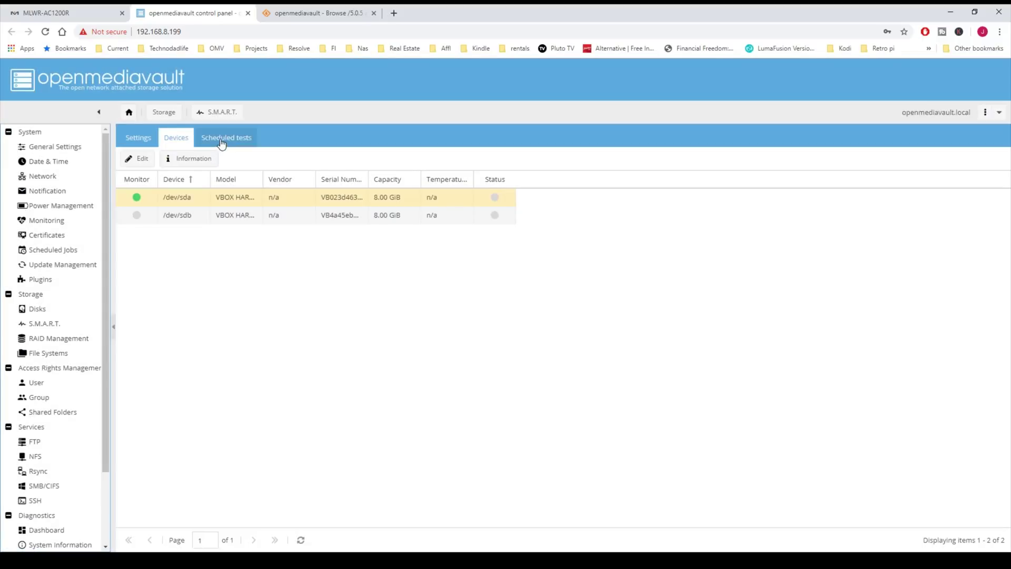
left_click(221, 141)
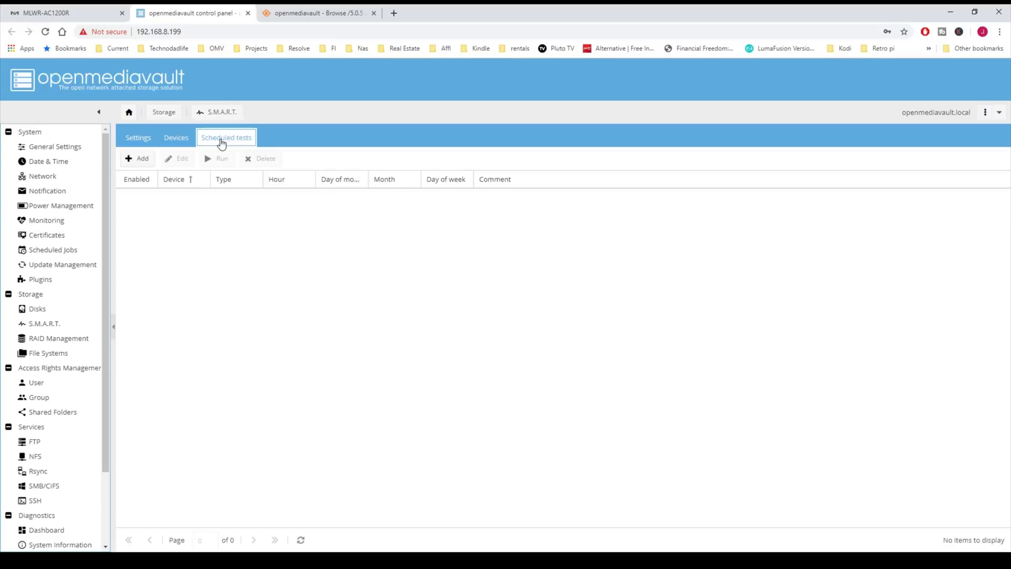
left_click(144, 159)
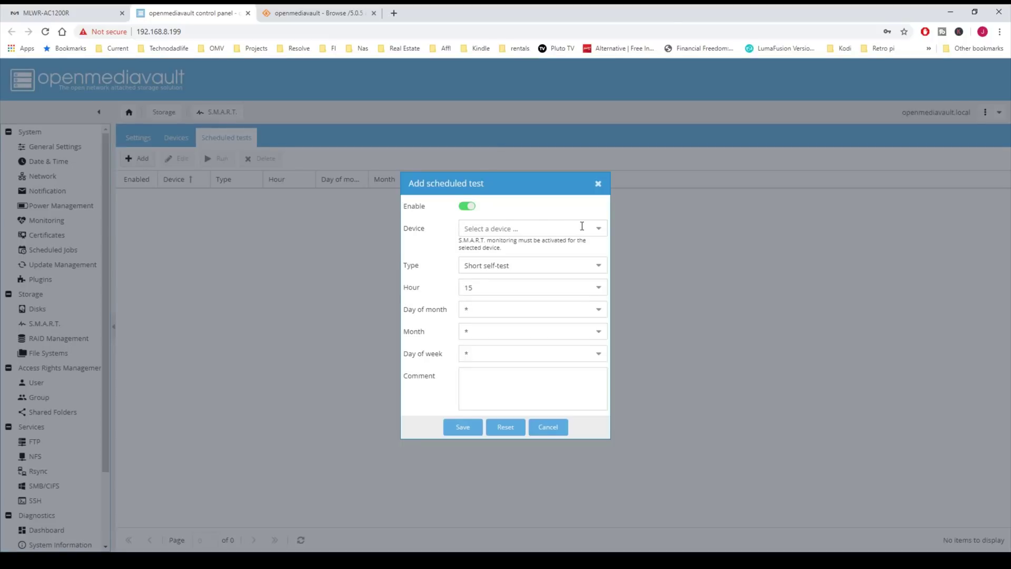
left_click(598, 230)
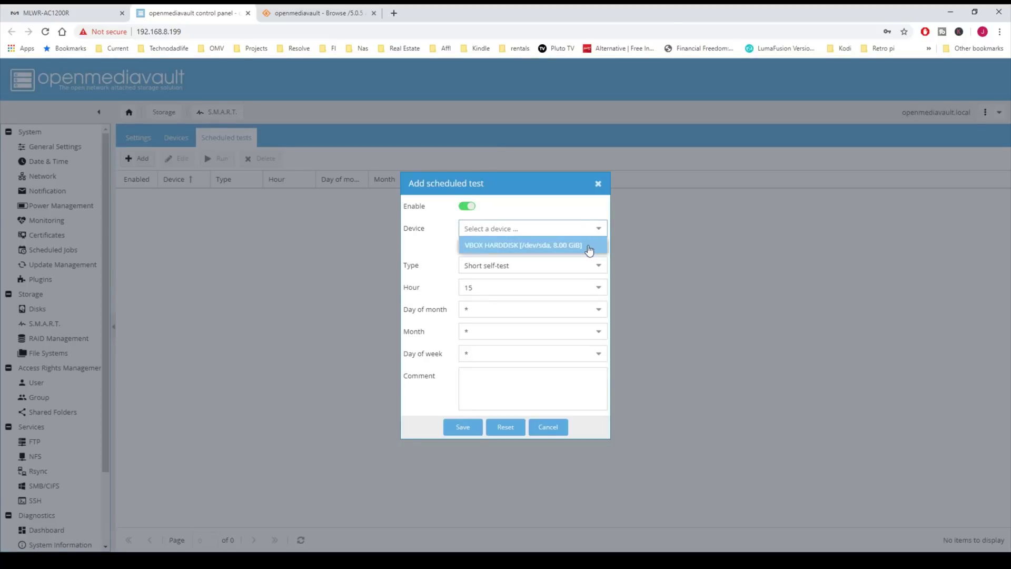
left_click(587, 246)
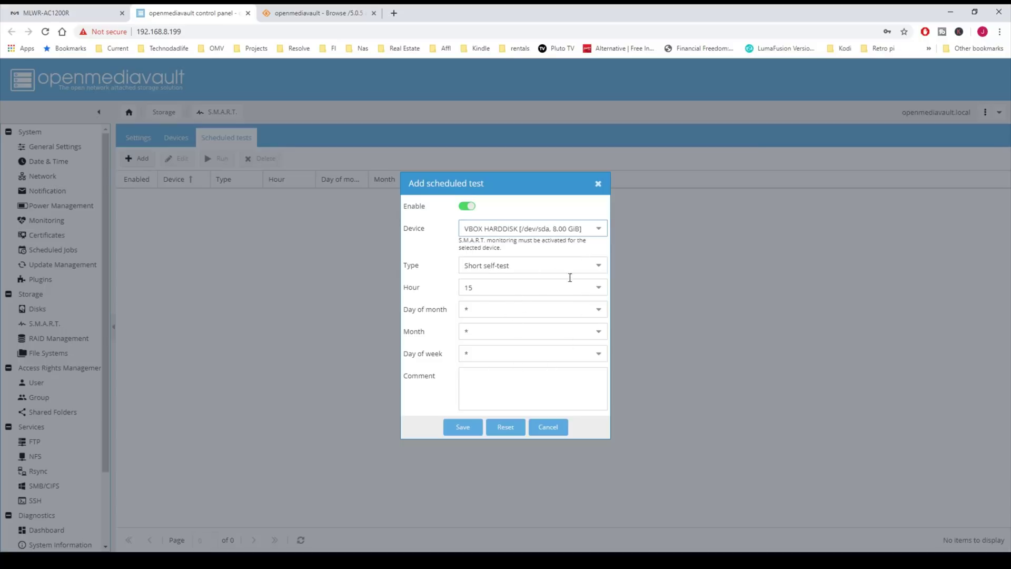
left_click(598, 185)
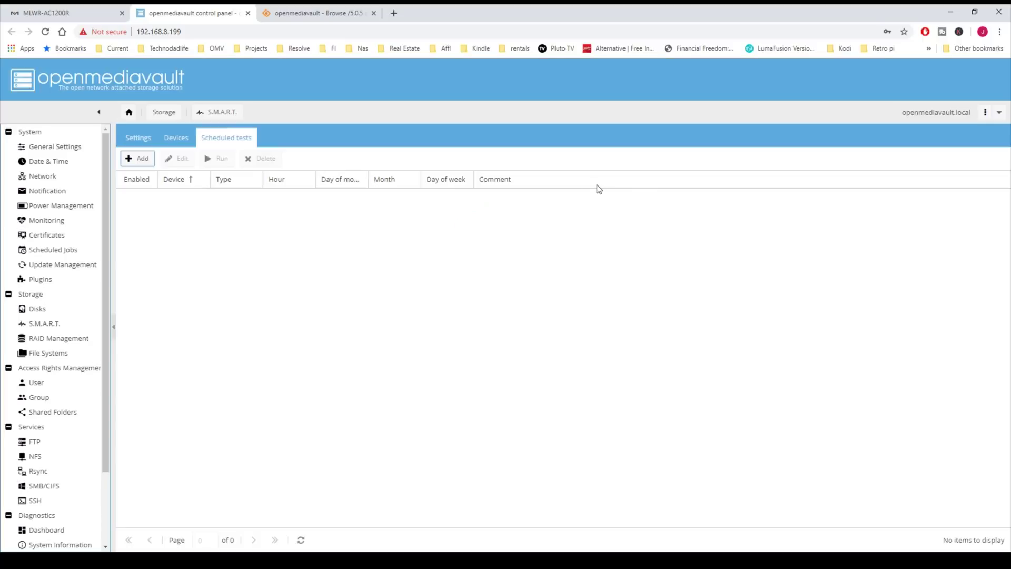
left_click(66, 339)
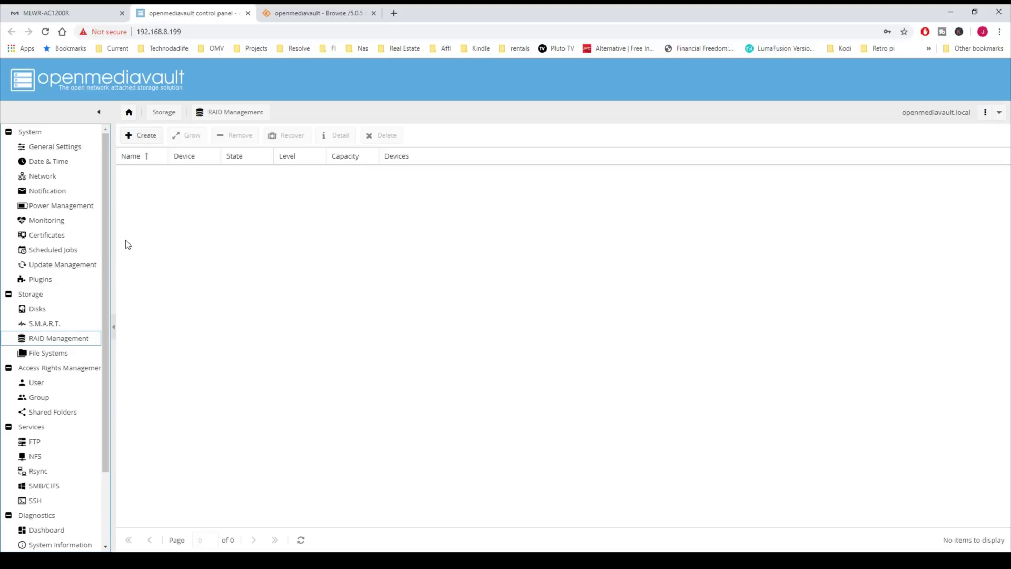
left_click(147, 136)
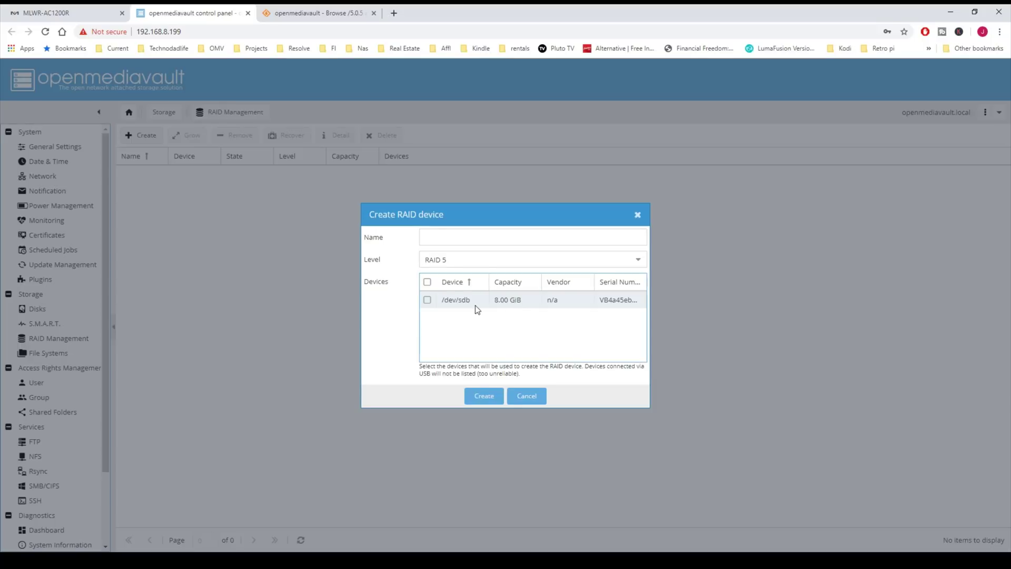
left_click(426, 283)
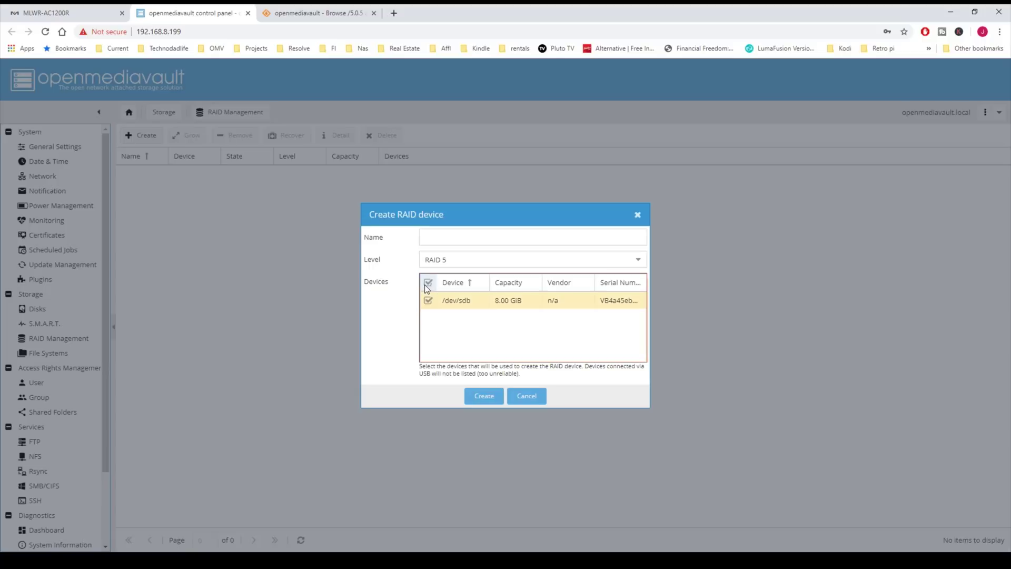
left_click(638, 260)
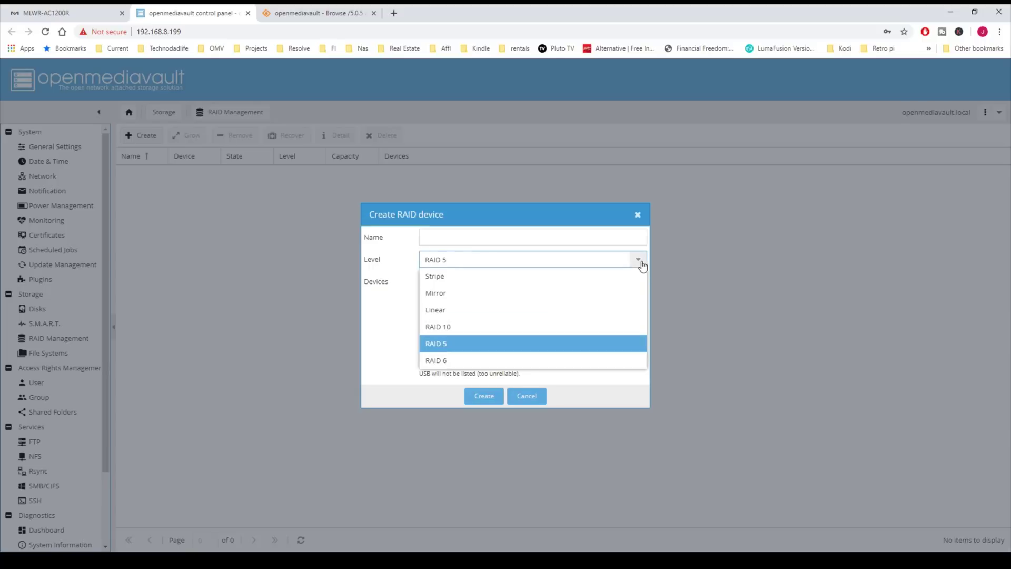
left_click(639, 260)
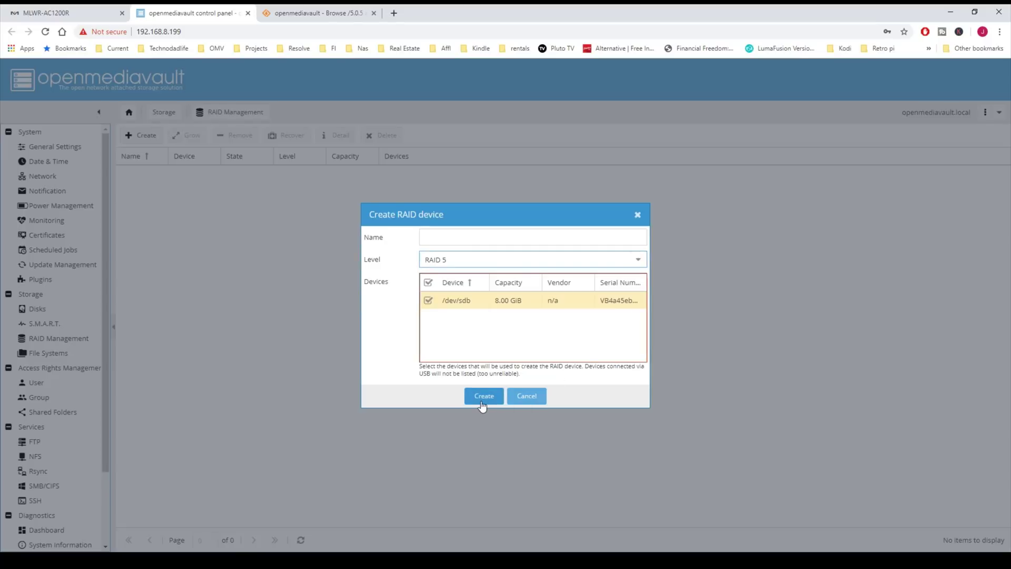
left_click(528, 400)
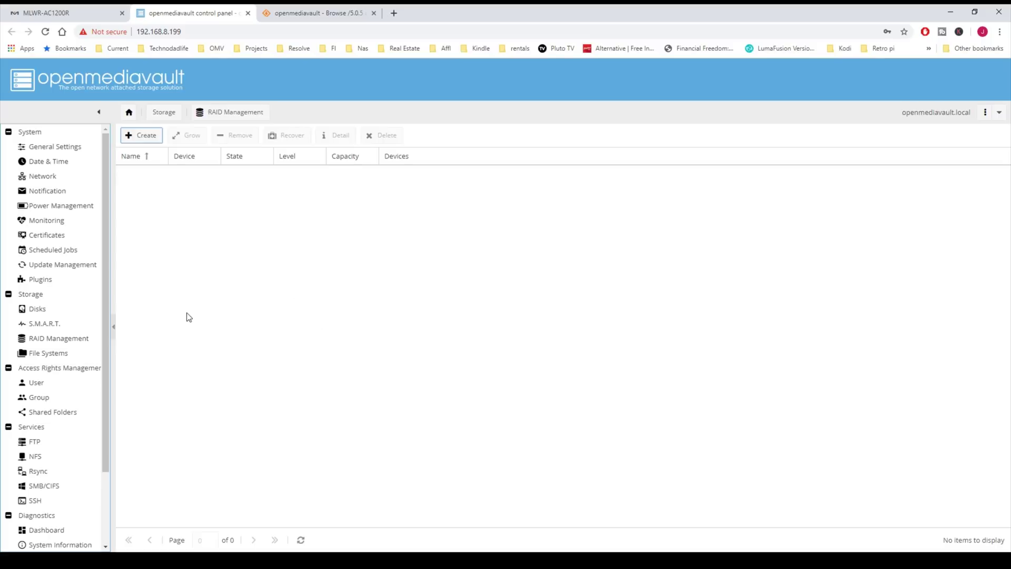
Step: Create an EXT4 file system labelled 'Mega' on VBOX HARDDISK /dev/sdb and confirm formatting
left_click(63, 353)
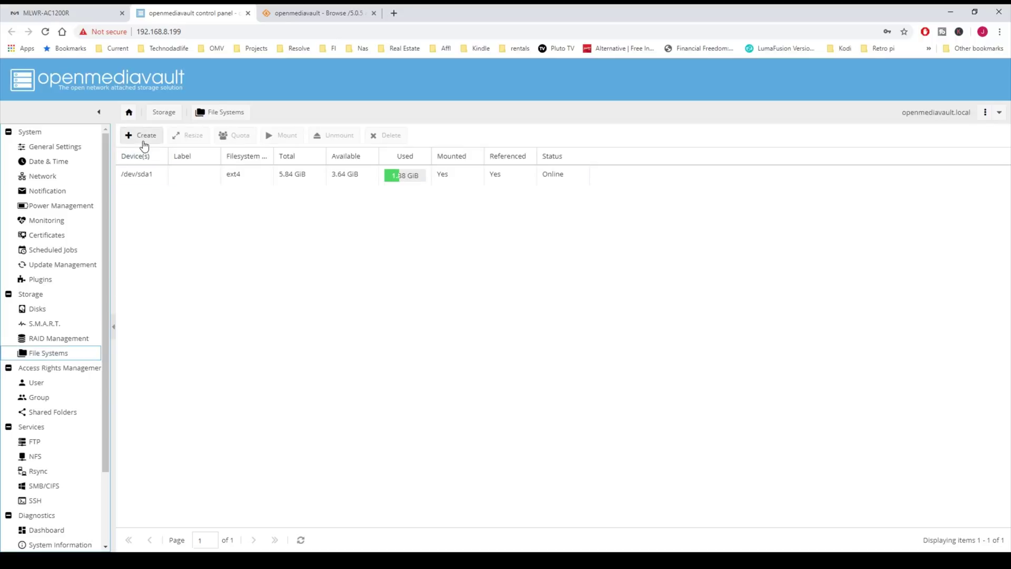
left_click(145, 138)
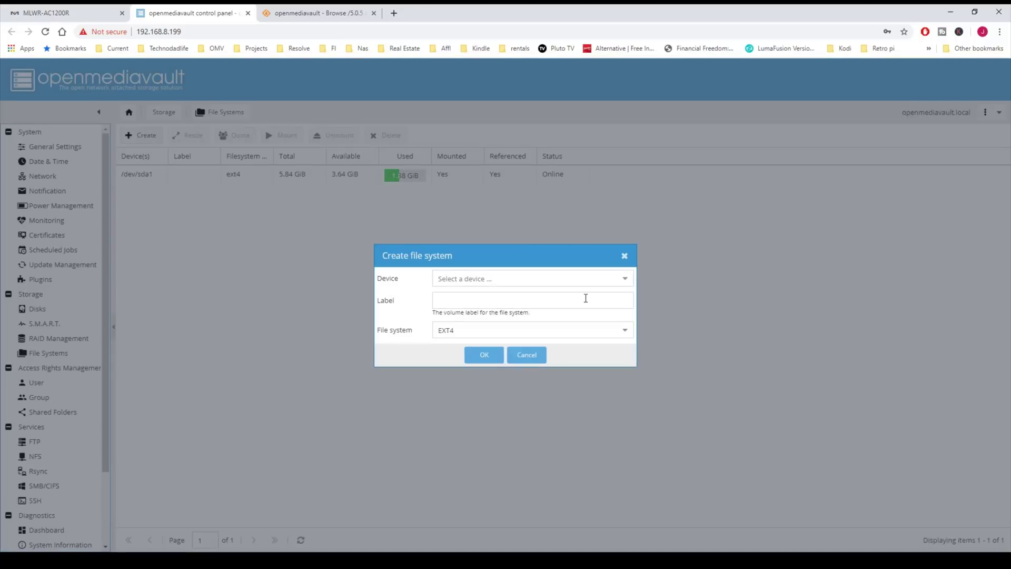
left_click(619, 282)
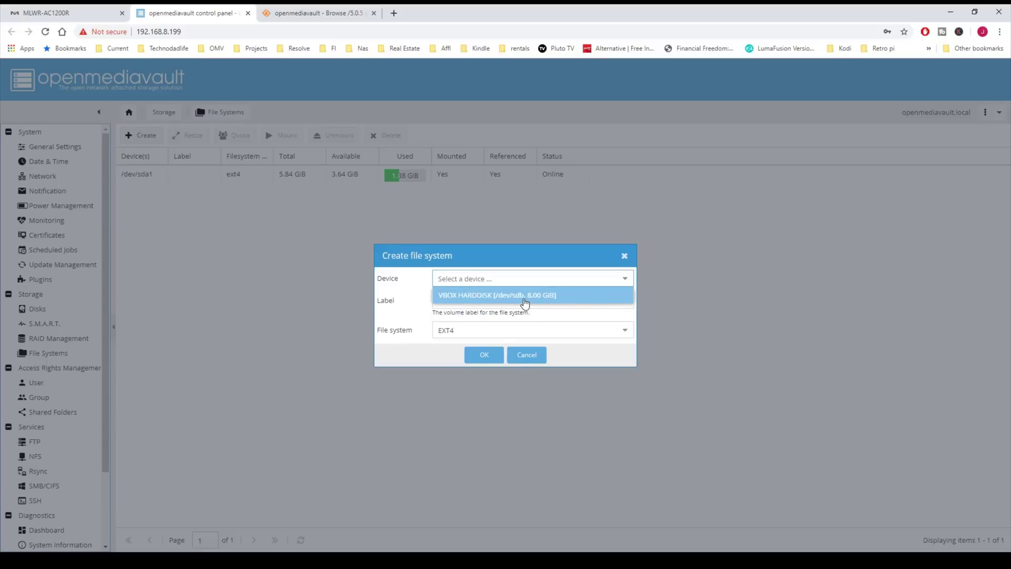
left_click(524, 301)
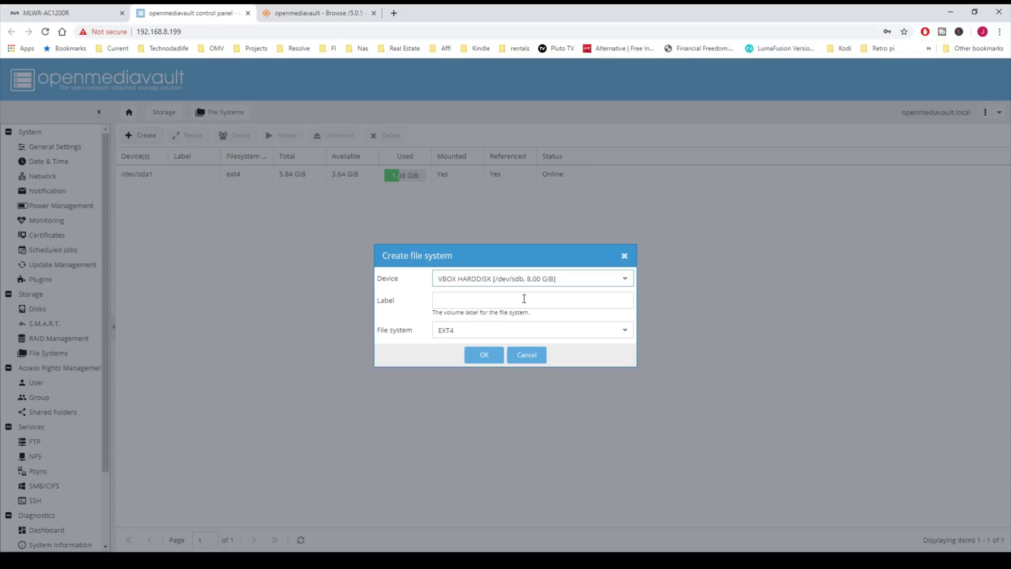
left_click(496, 301)
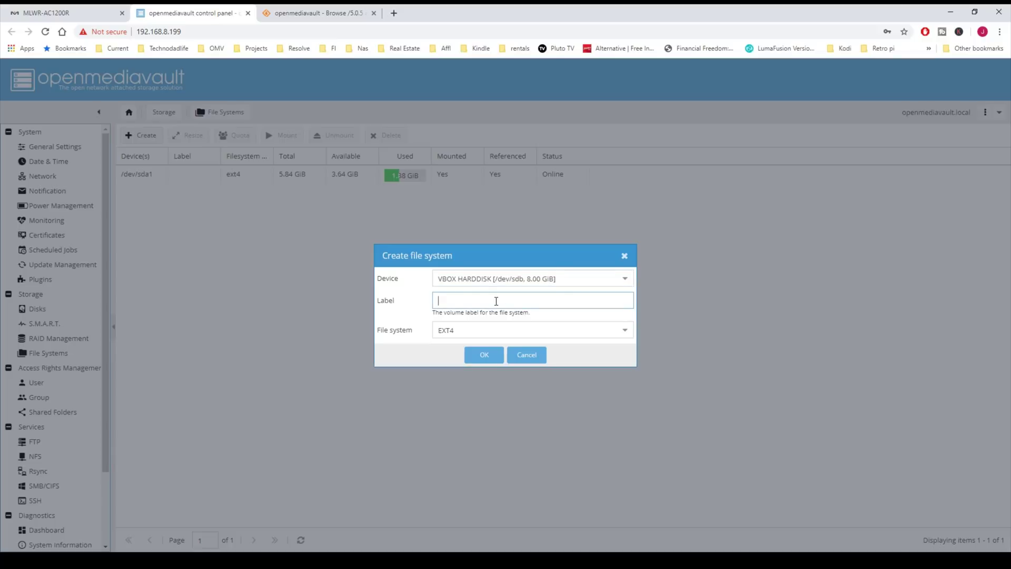
type("Mega")
left_click(625, 331)
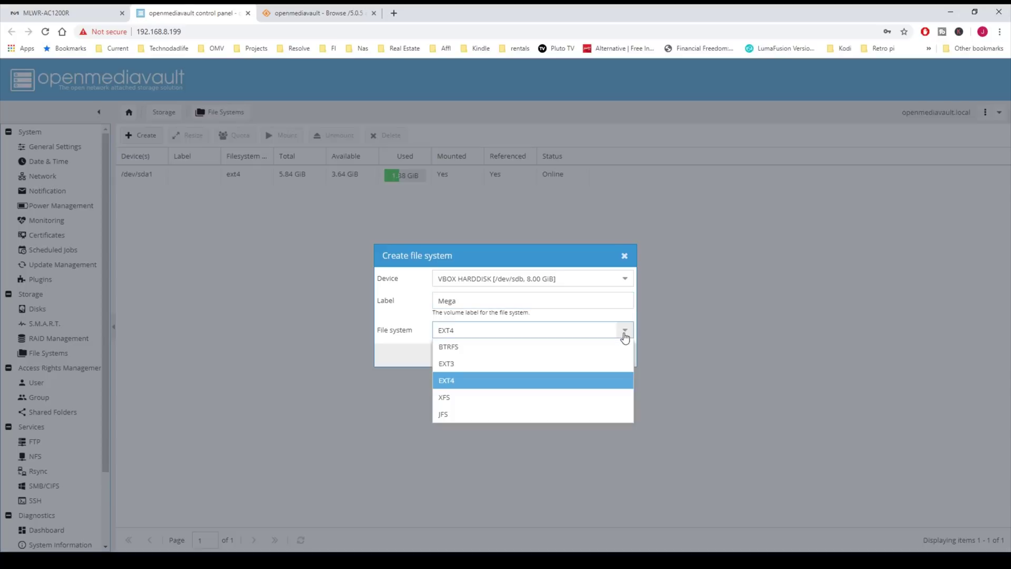
left_click(624, 336)
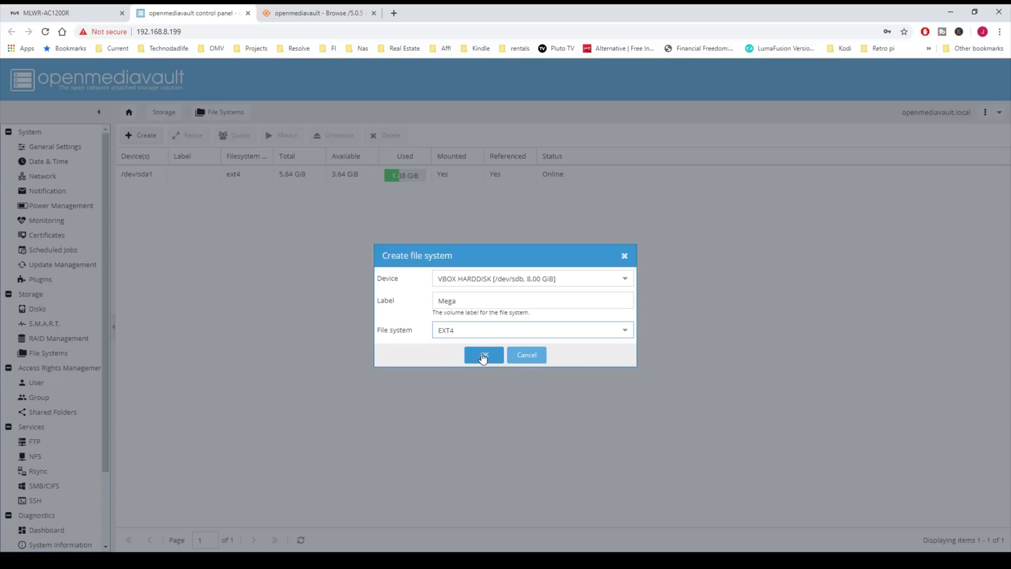
left_click(482, 357)
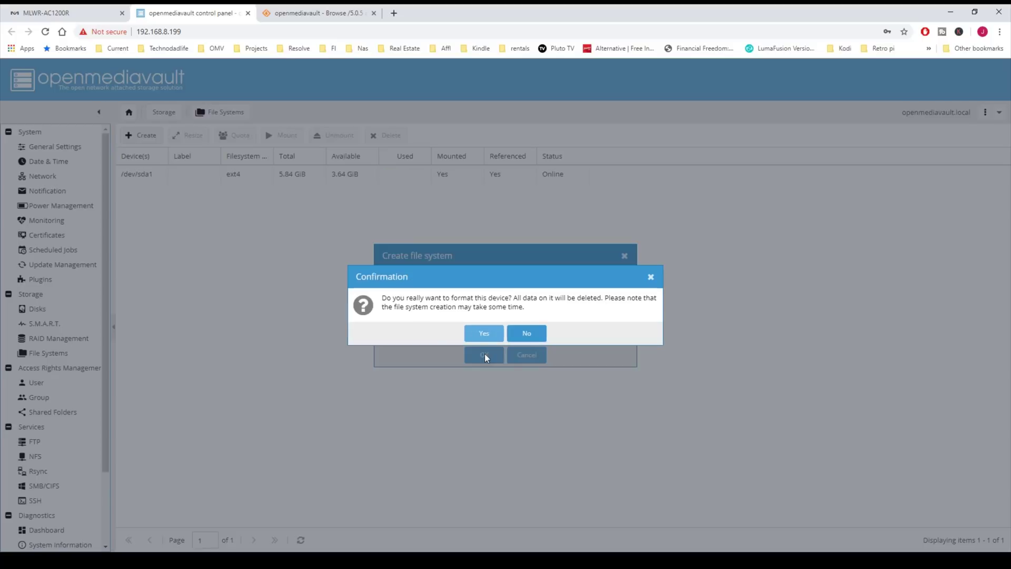
left_click(483, 334)
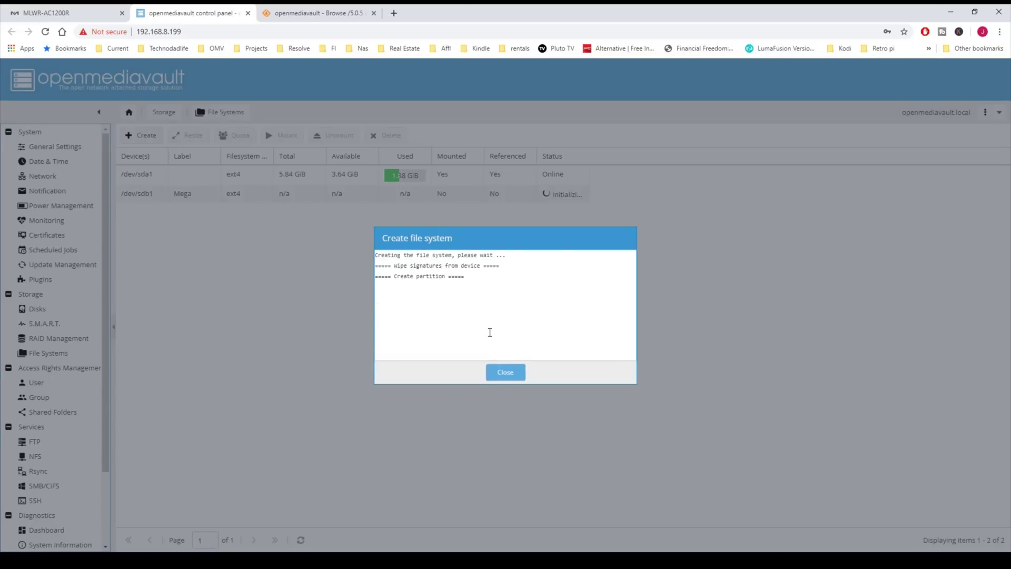
Step: Close the creation log, mount /dev/sdb1, and apply the configuration change
left_click(509, 374)
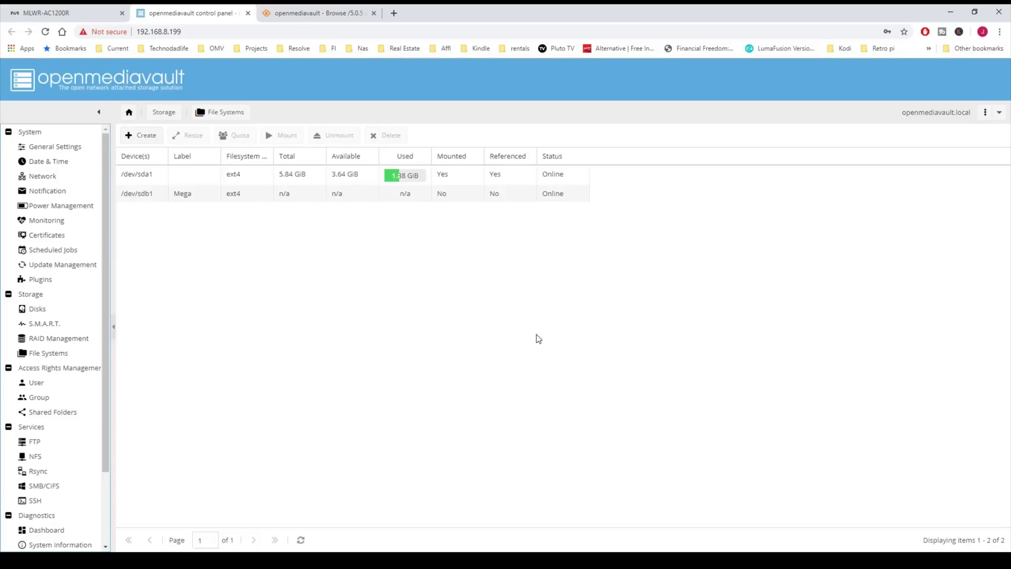
left_click(270, 191)
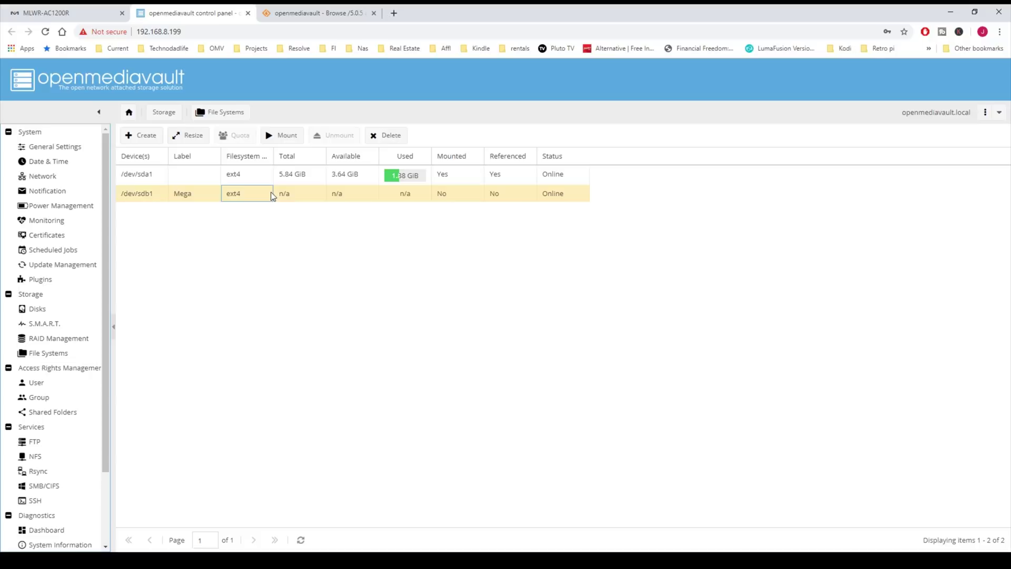
left_click(282, 136)
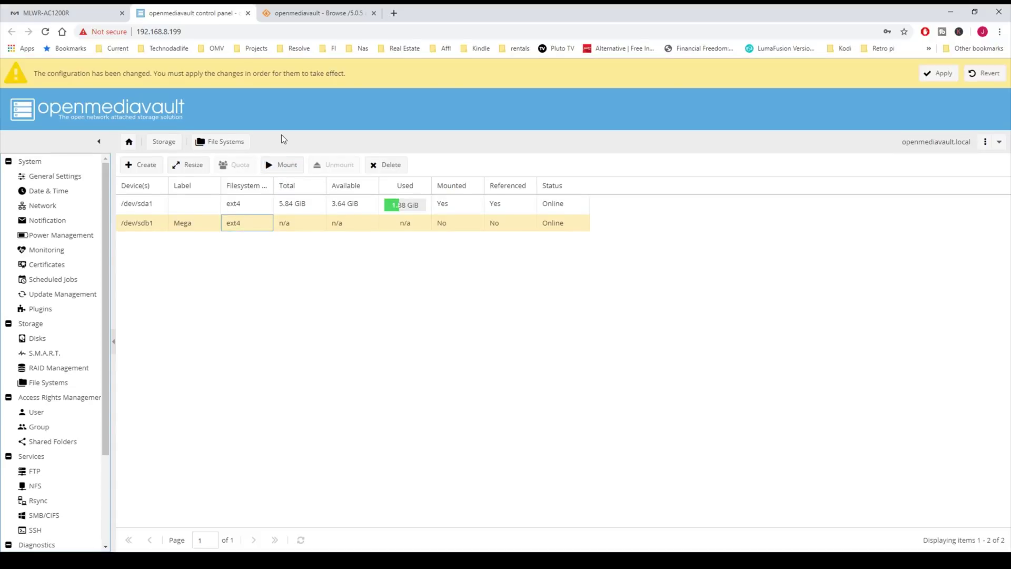
left_click(940, 74)
left_click(484, 337)
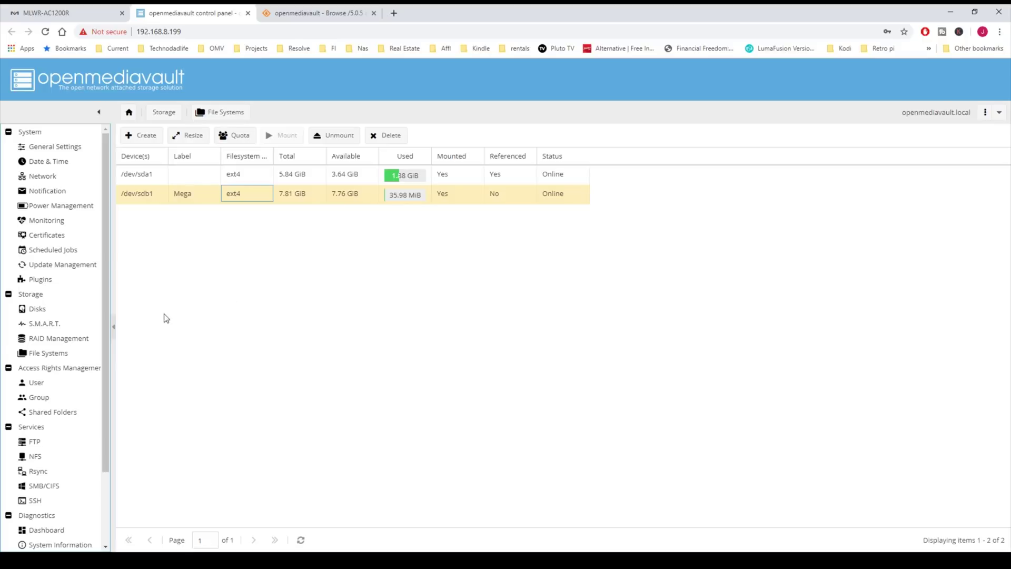
Step: Start adding a single new user named User1
left_click(59, 381)
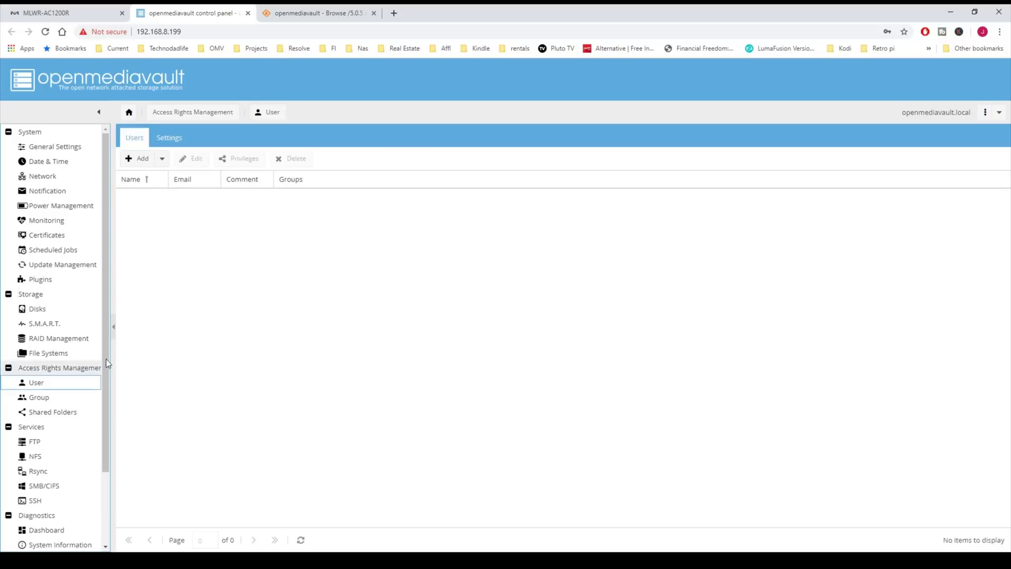
left_click(142, 159)
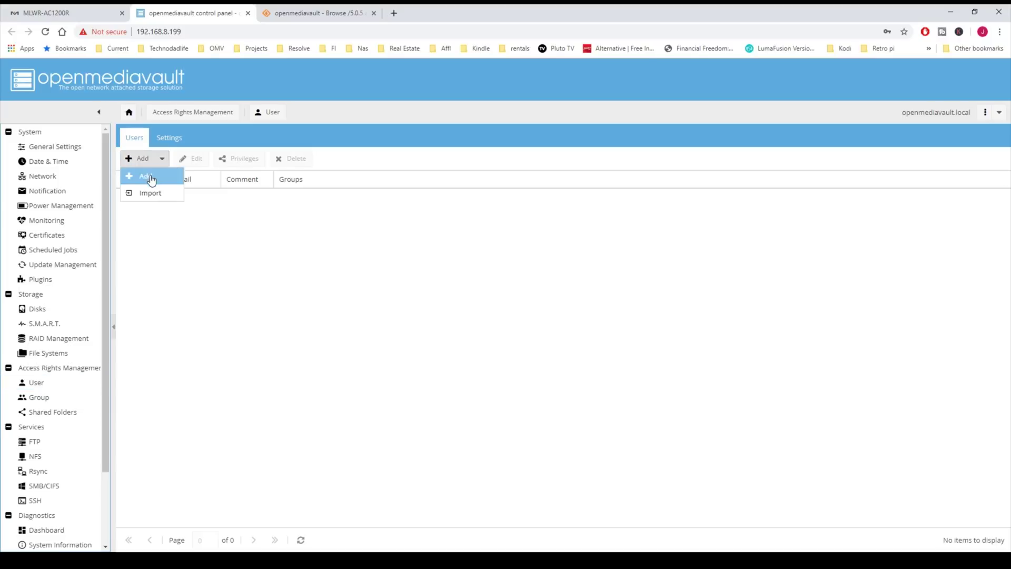
left_click(151, 180)
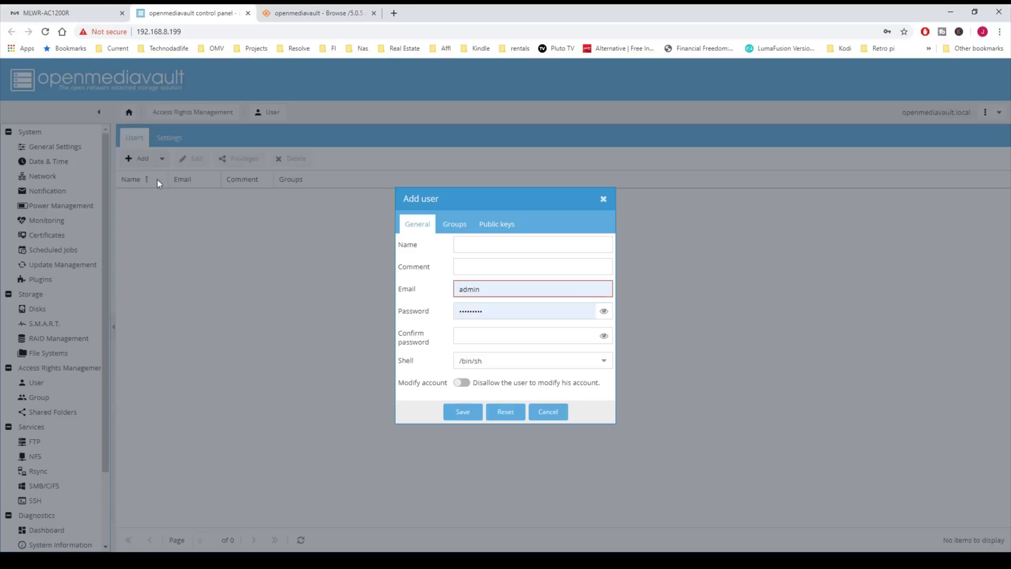
left_click(497, 243)
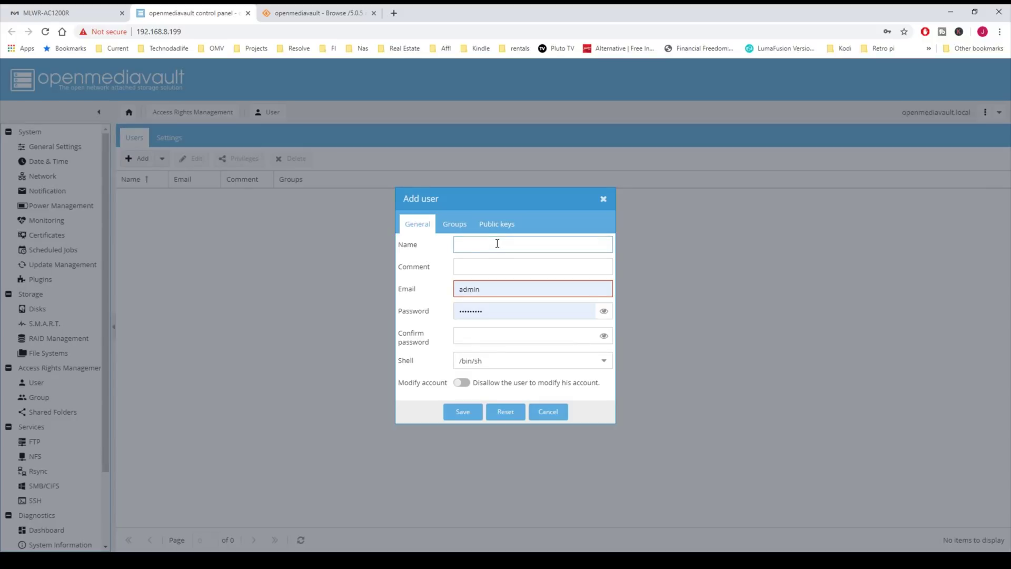
type("User1")
Step: Replace the autofilled e-mail with the user's e-mail address, and enter and confirm the password
left_click_drag(488, 290, 445, 293)
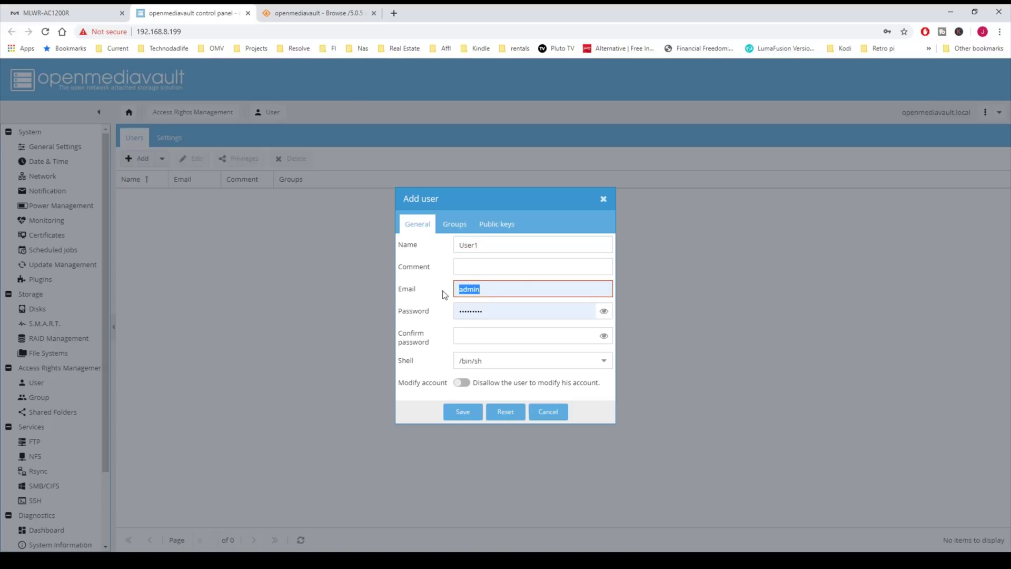
type("emai")
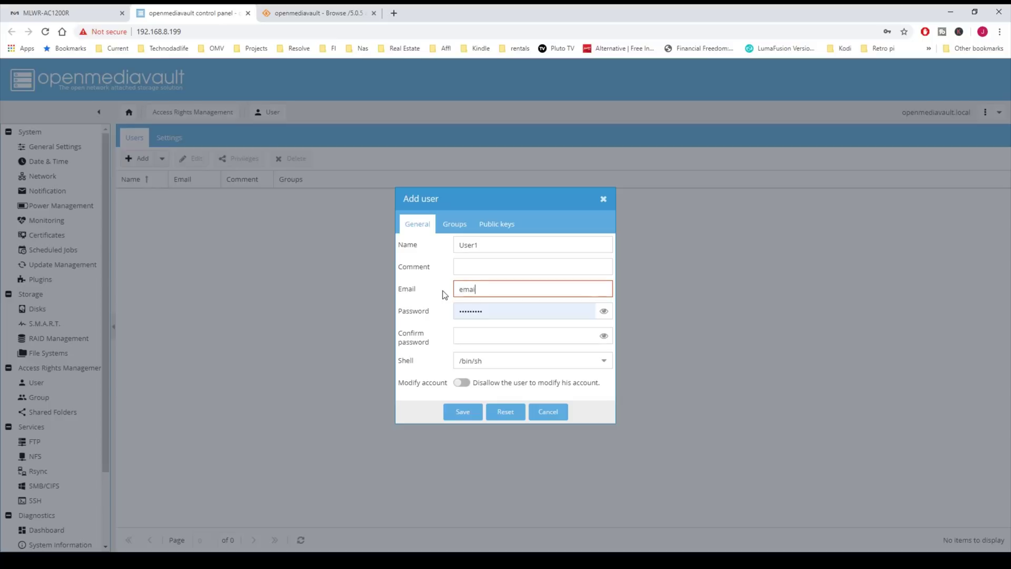
type("l@email.com")
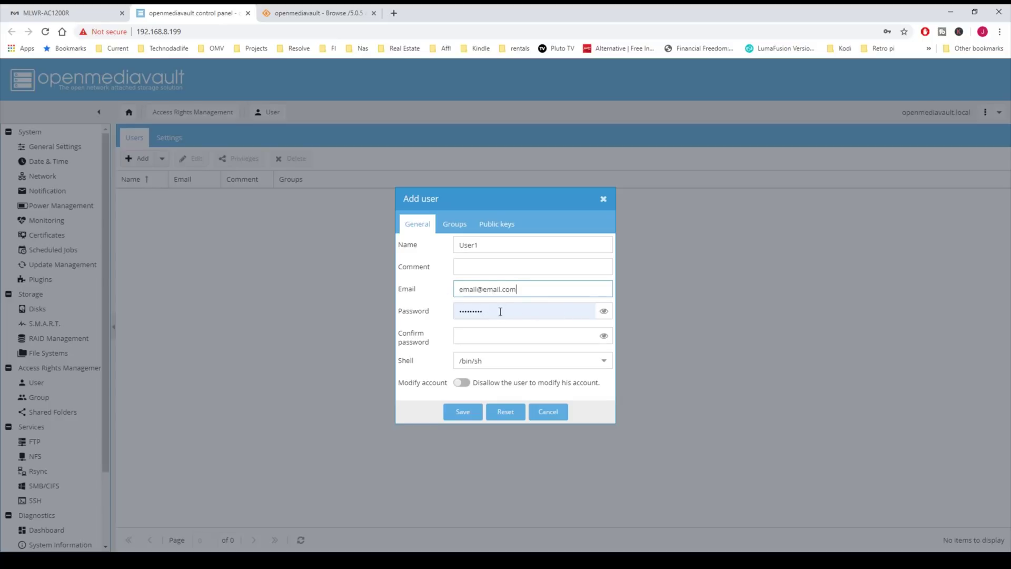
key("Tab")
type("password1")
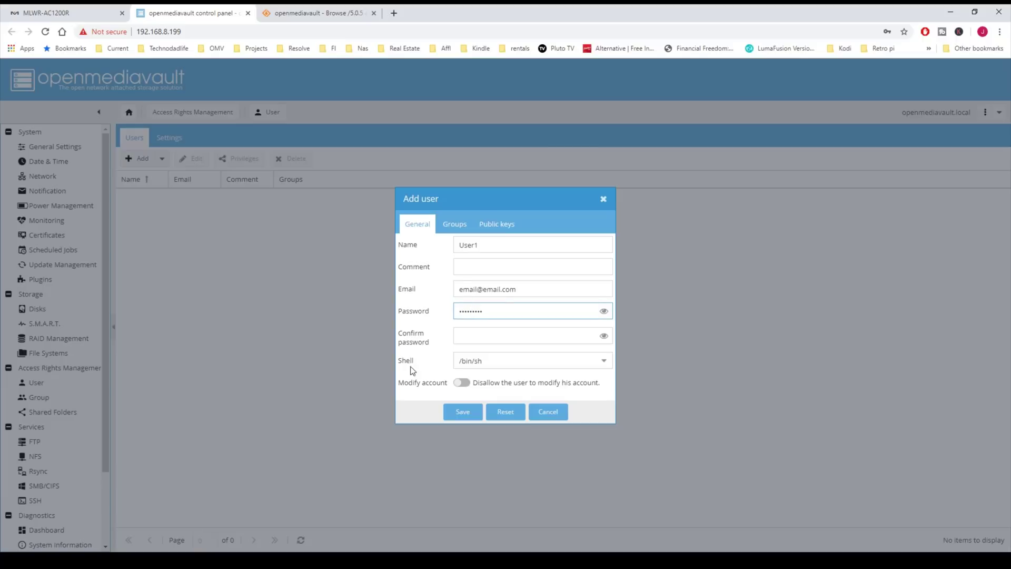
left_click(497, 338)
type("password1")
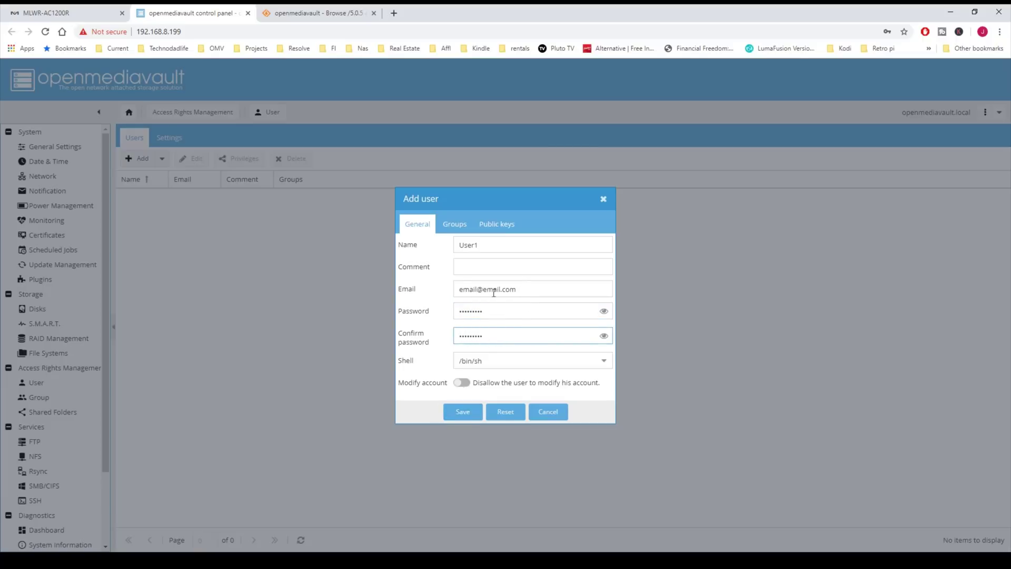
left_click(452, 229)
Step: Also add User1 to the sudo group, then save the account and apply the change
left_click_drag(605, 266, 570, 343)
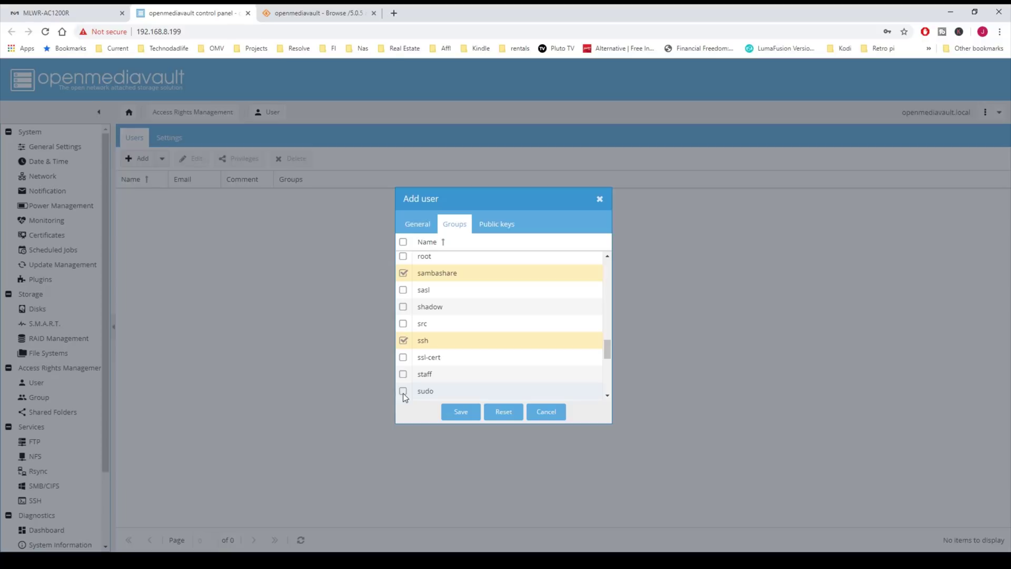
left_click(403, 392)
left_click(461, 413)
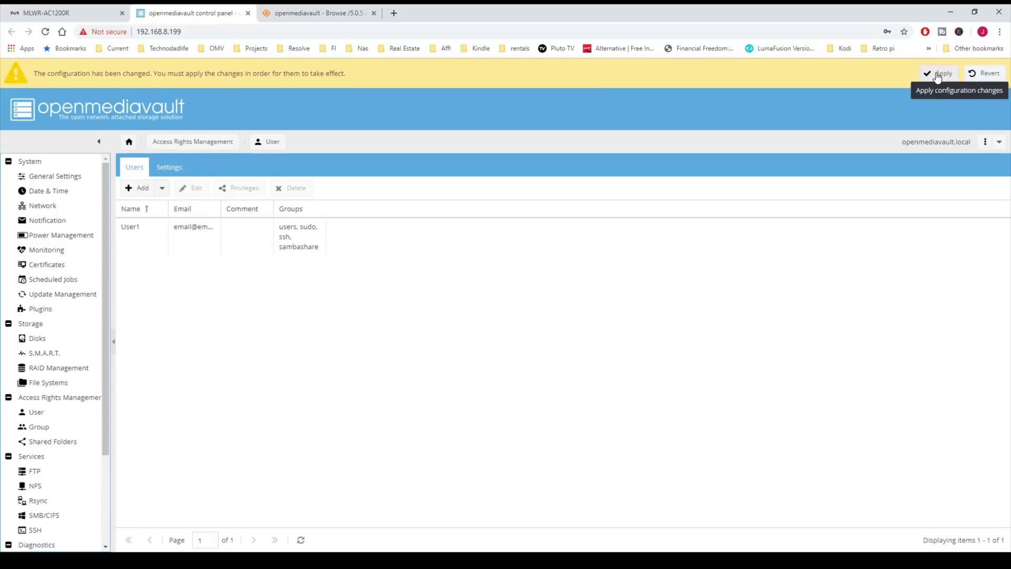
left_click(937, 75)
left_click(489, 340)
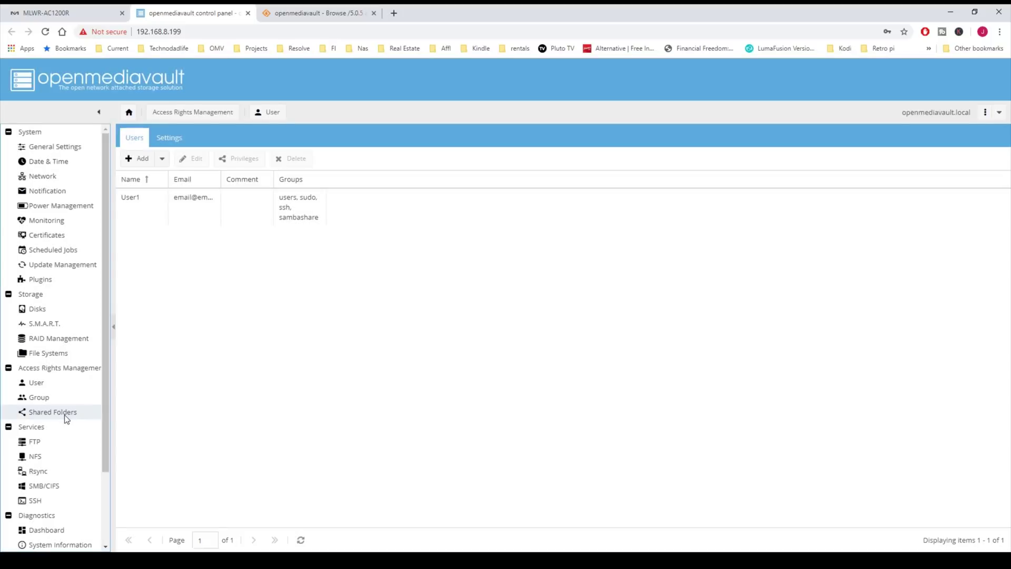
Step: Create a 'docker' shared folder on the Mega drive with Everyone: read/write, then save and apply
left_click(65, 416)
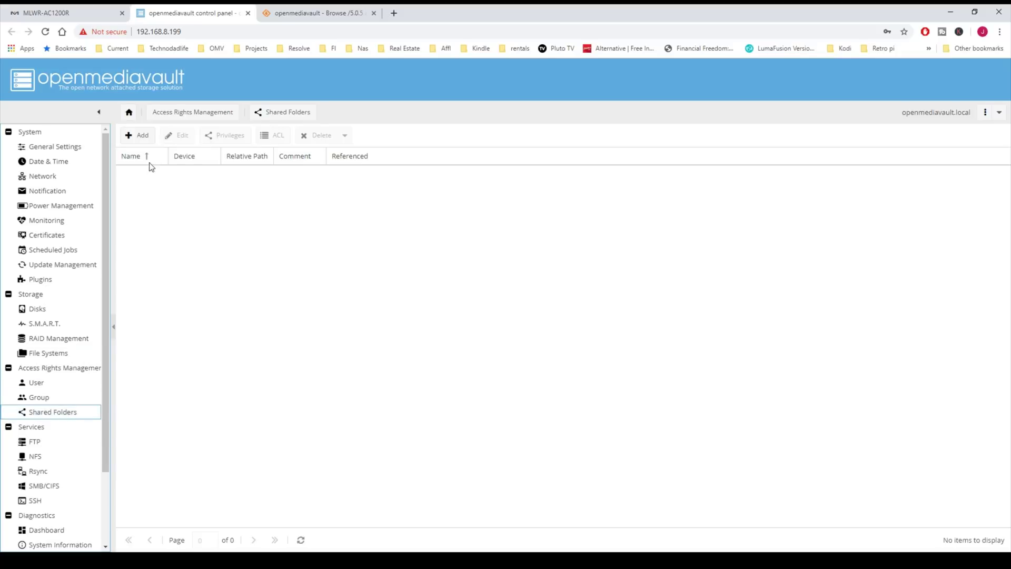
left_click(143, 136)
left_click(460, 225)
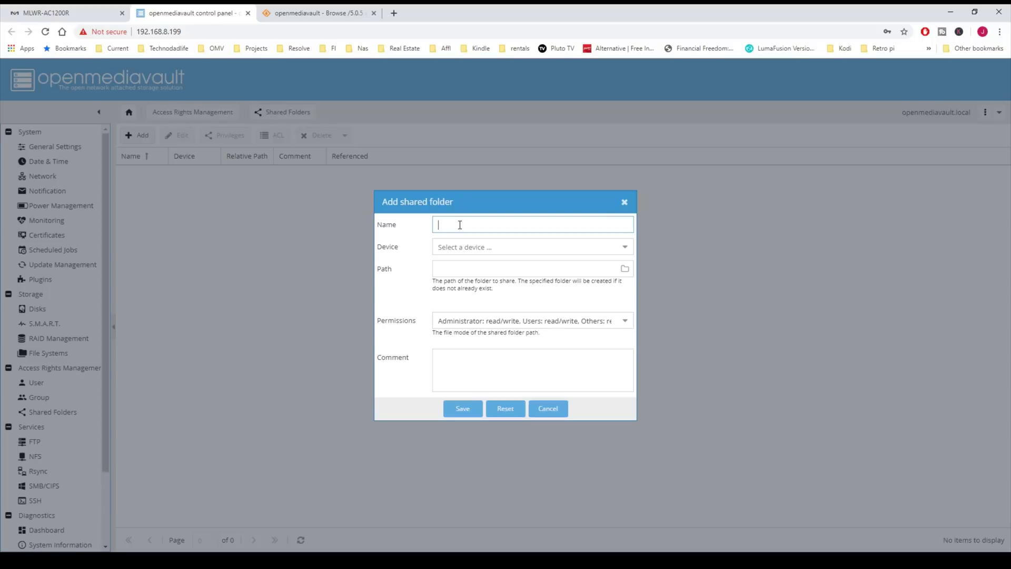
type("docker")
left_click(624, 247)
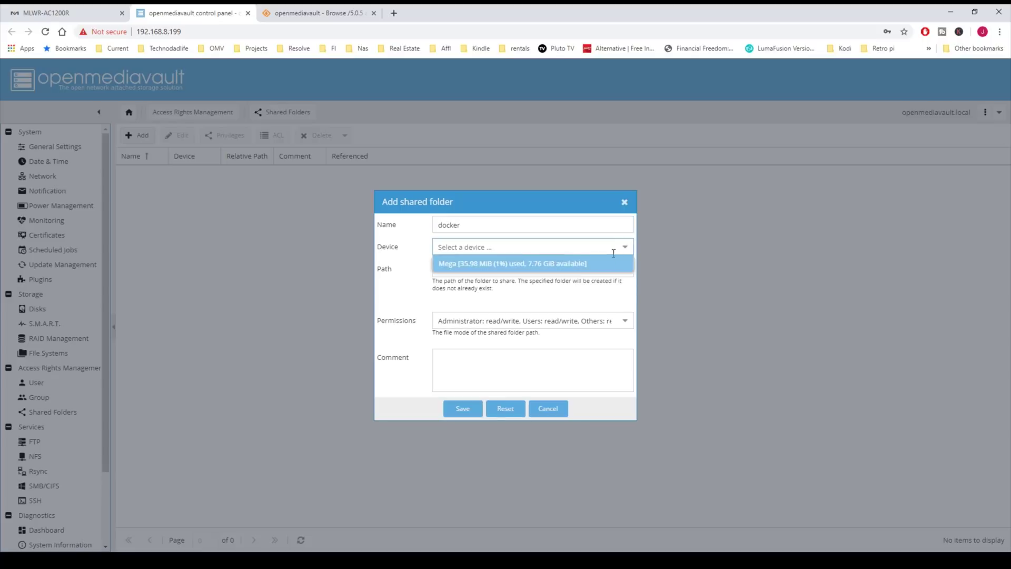
left_click(577, 269)
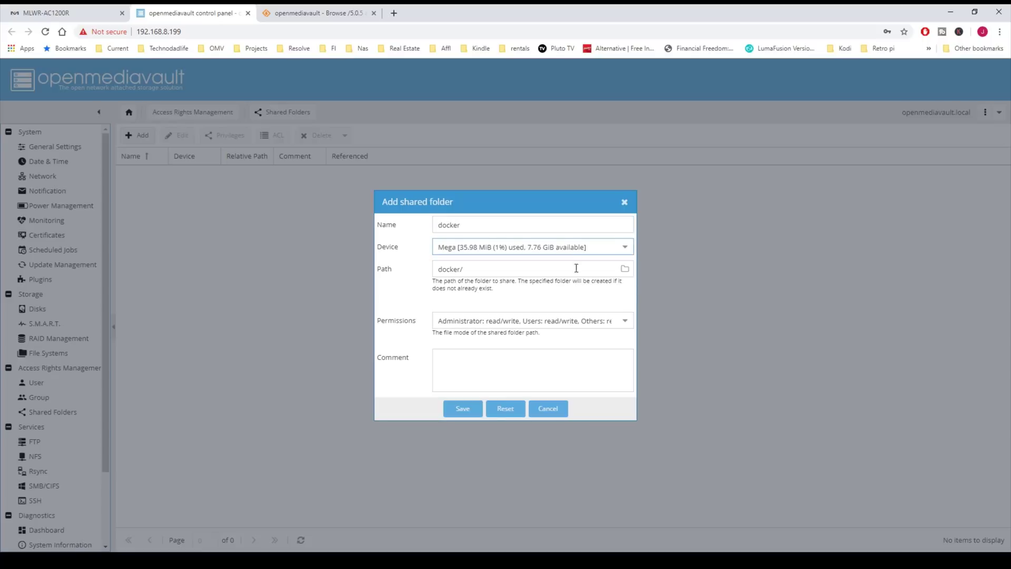
left_click(625, 326)
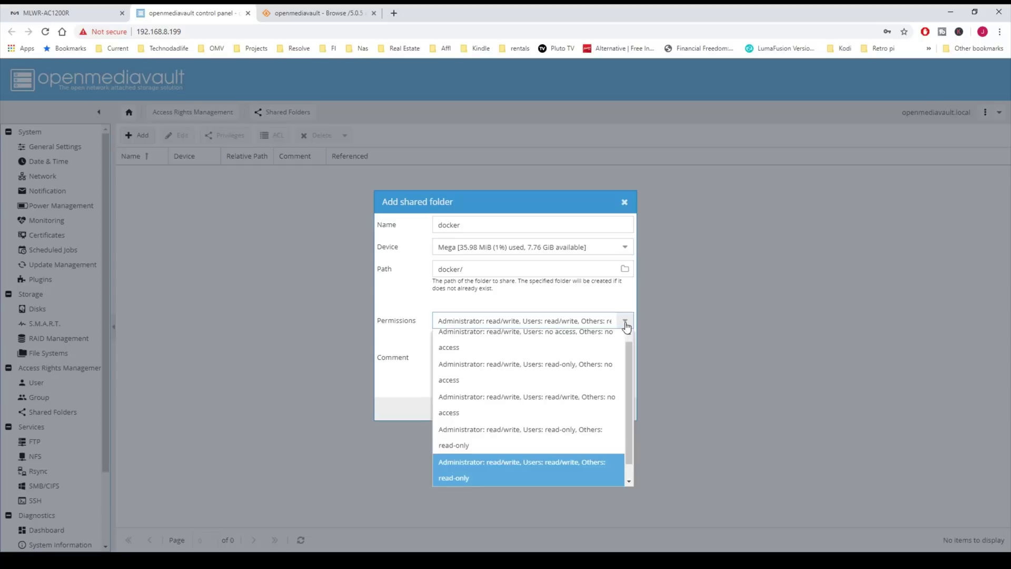
scroll(628, 372, "down", 1)
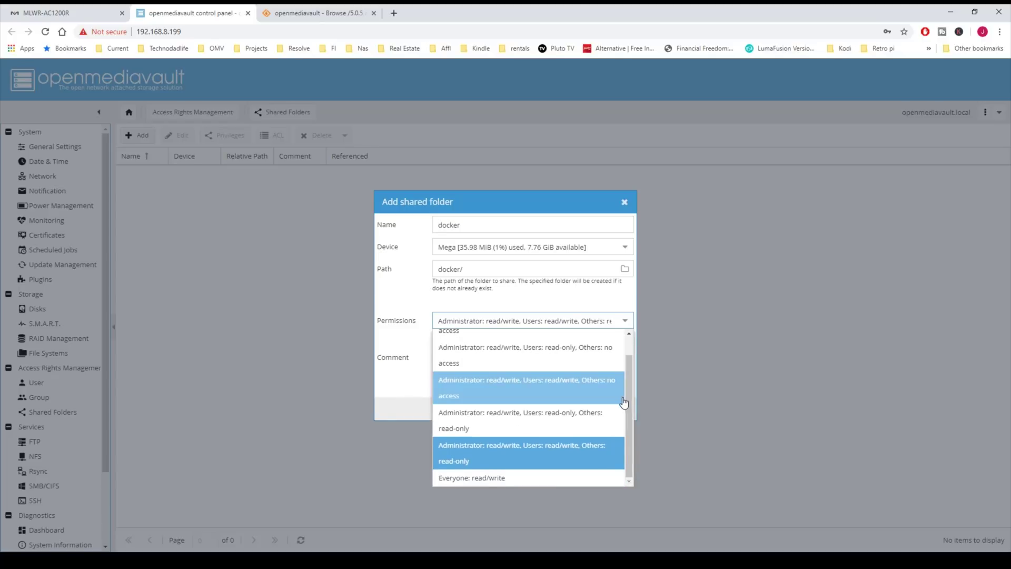
left_click(501, 479)
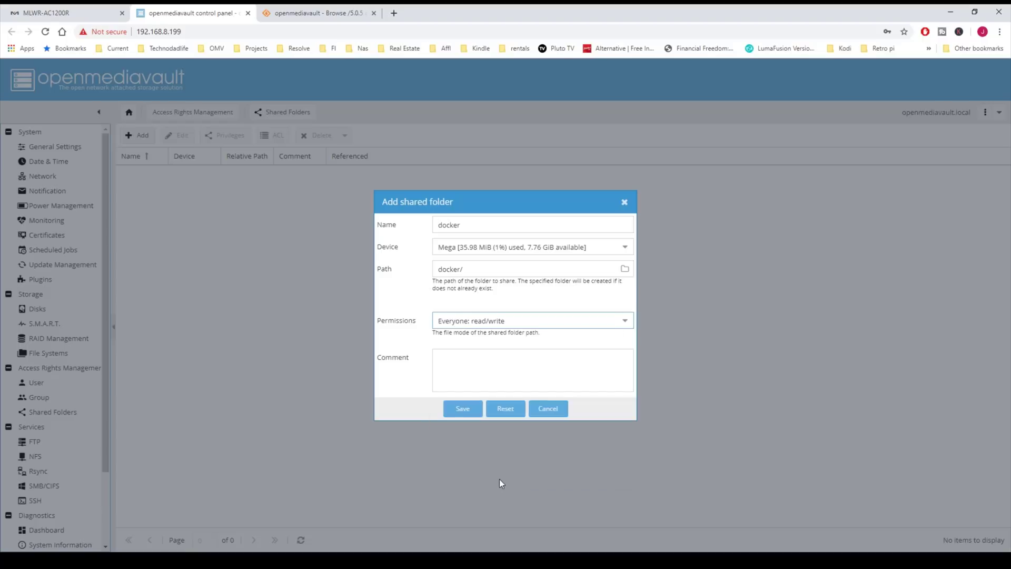
left_click(462, 409)
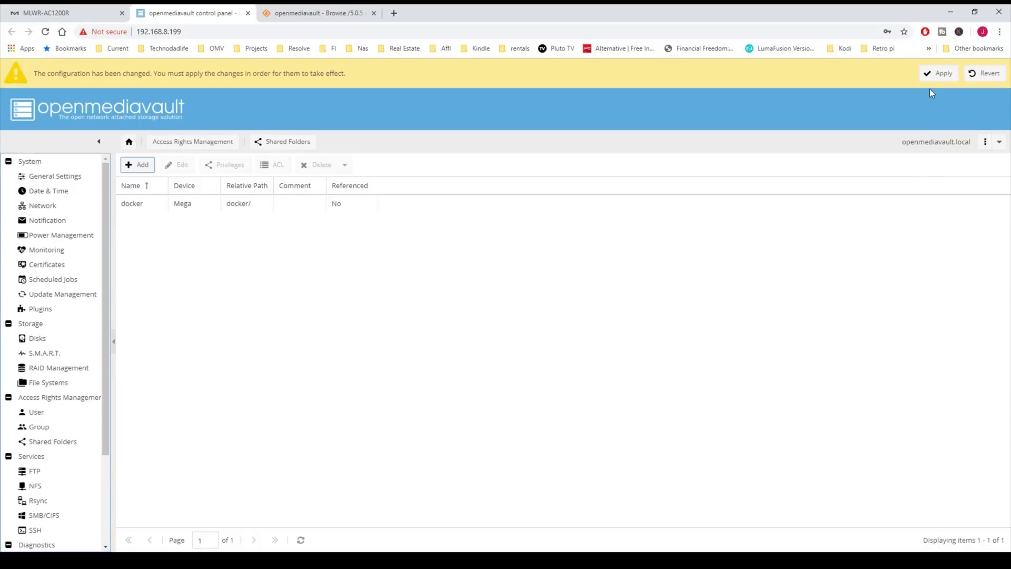
left_click(935, 74)
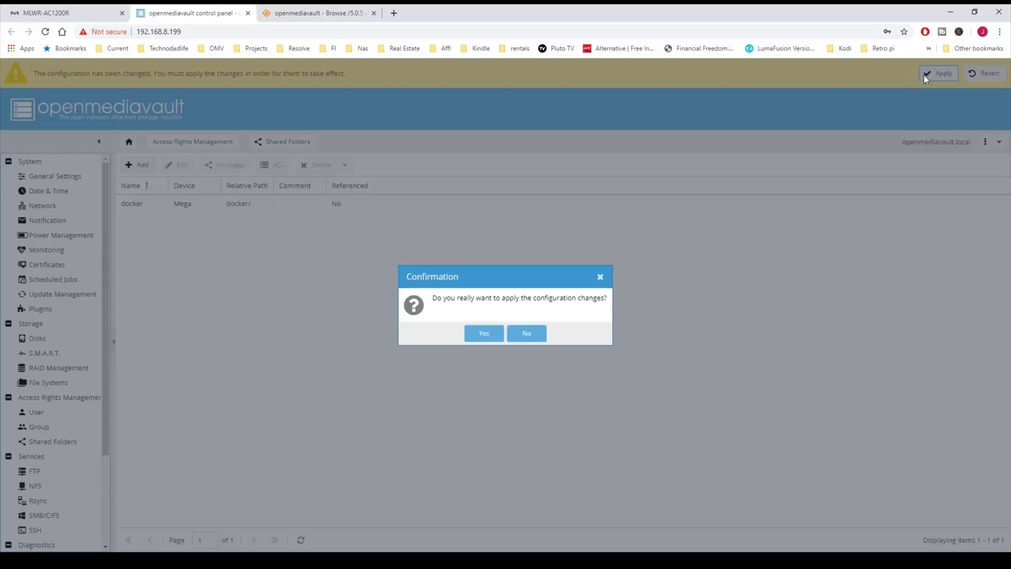
left_click(484, 334)
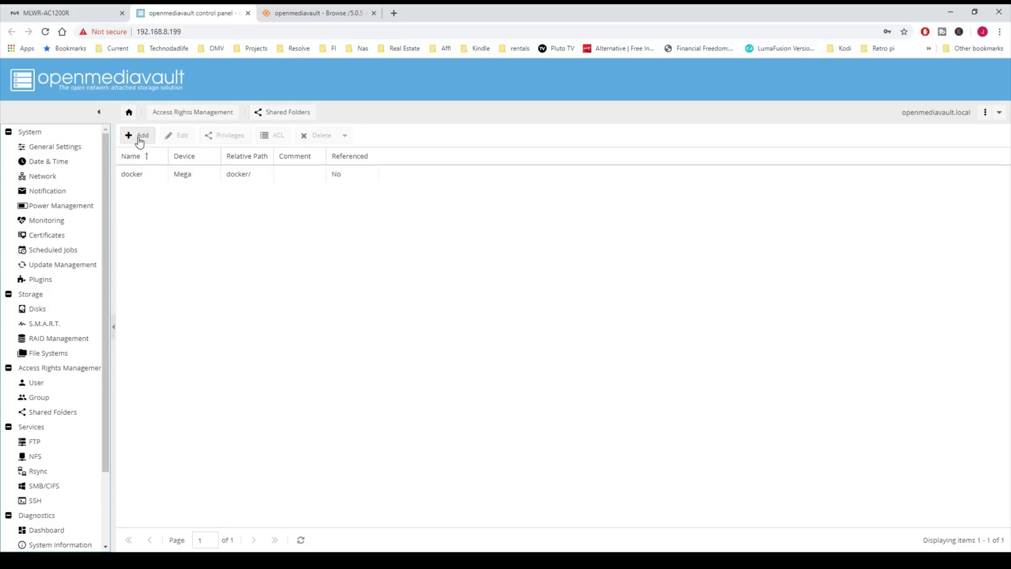
Step: Add a 'downloads' shared folder on the Mega drive with Everyone: read/write, then save and apply
left_click(139, 136)
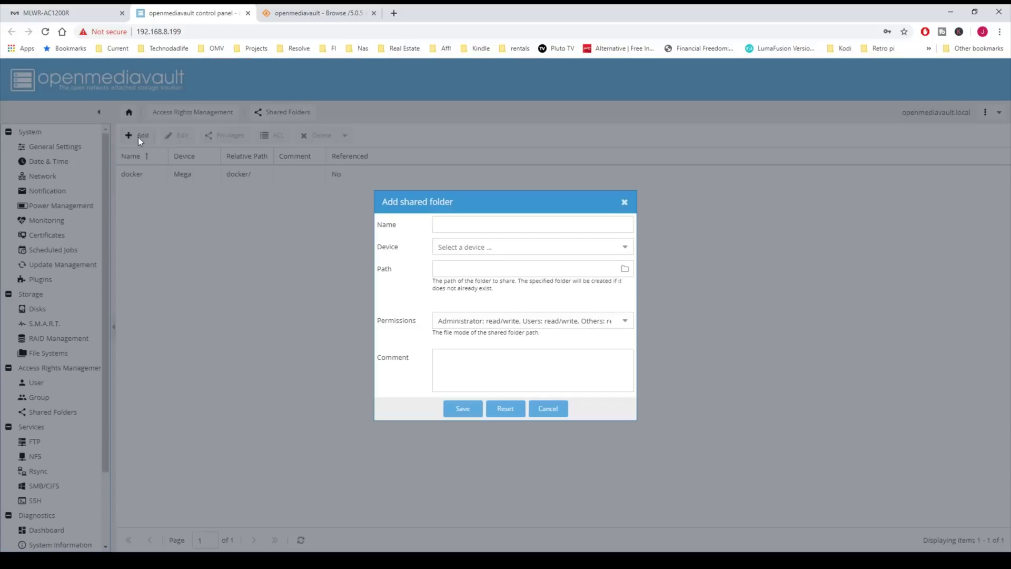
left_click(477, 227)
type("downl")
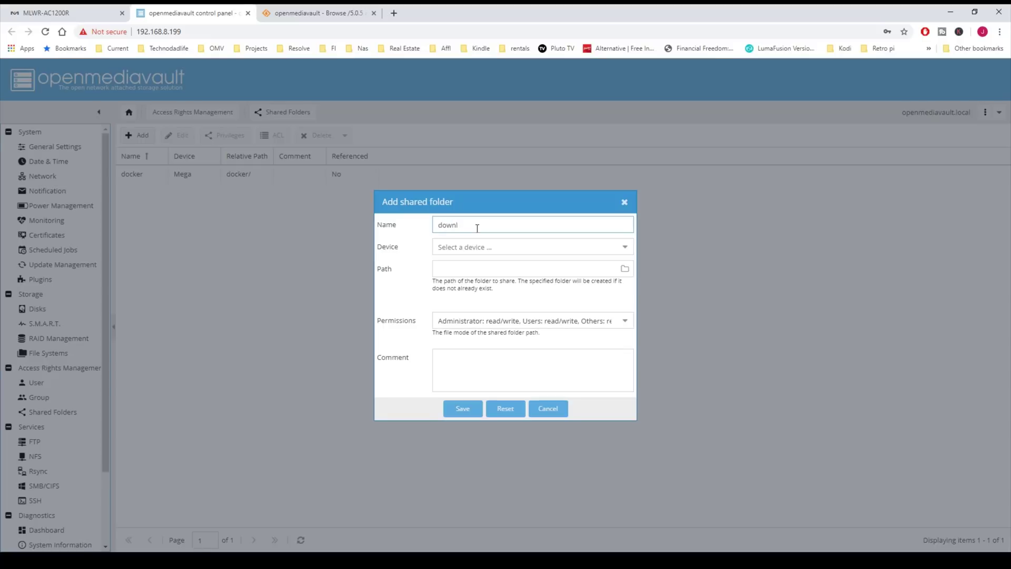
type("oads")
left_click(624, 249)
left_click(505, 263)
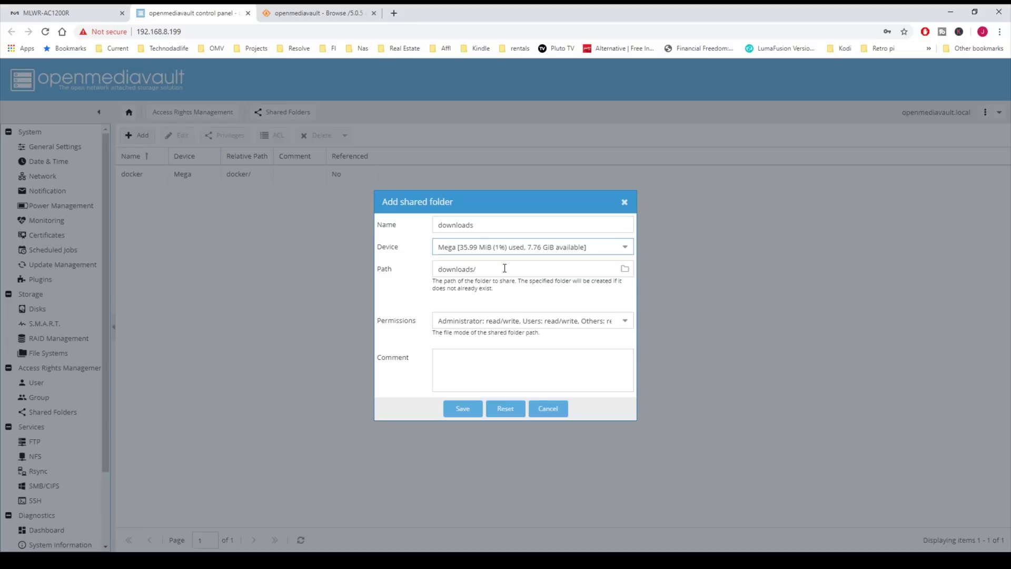
left_click(623, 322)
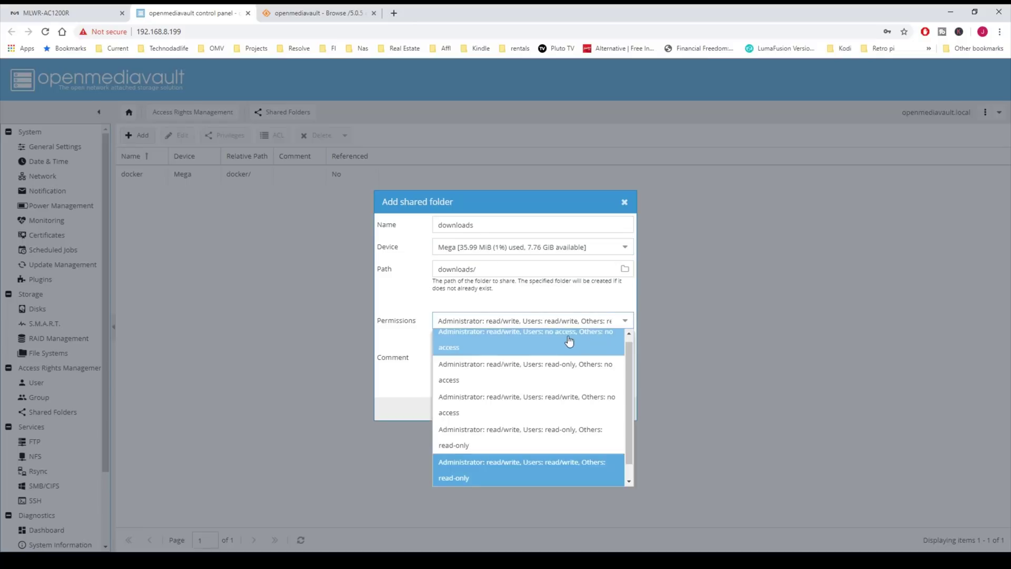
scroll(568, 341, "down", 2)
left_click(507, 481)
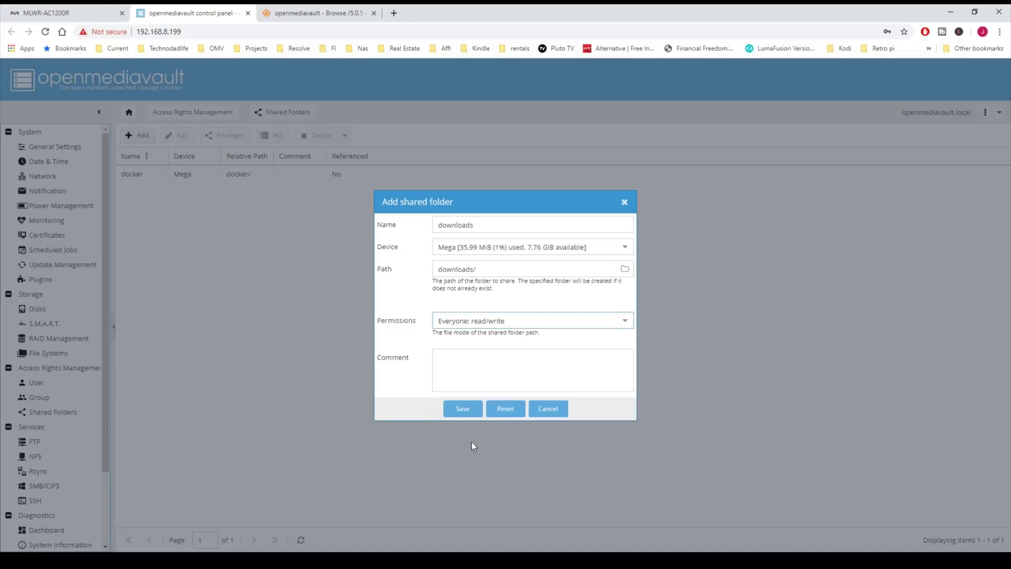
left_click(459, 409)
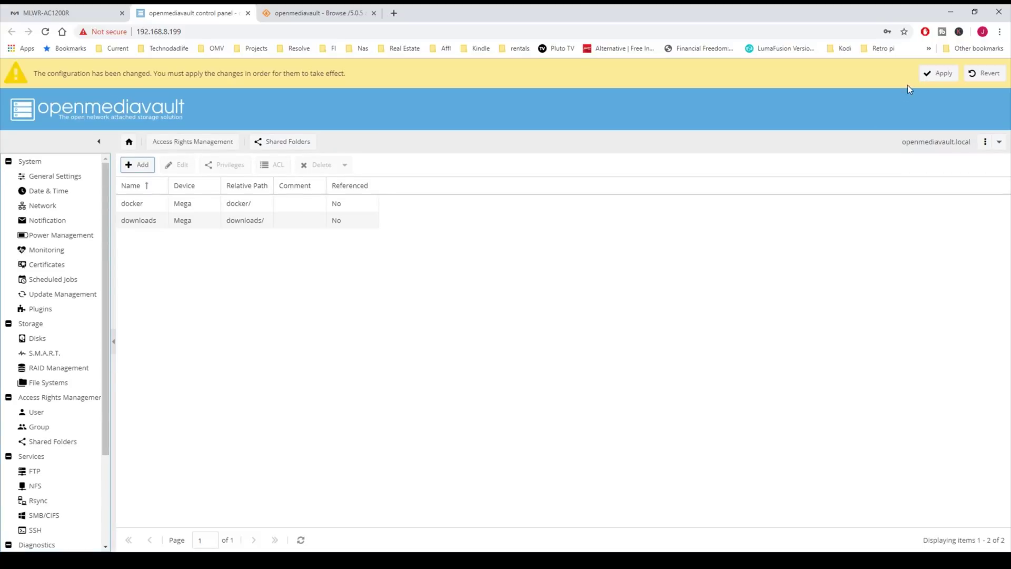
left_click(940, 73)
left_click(483, 333)
left_click(138, 136)
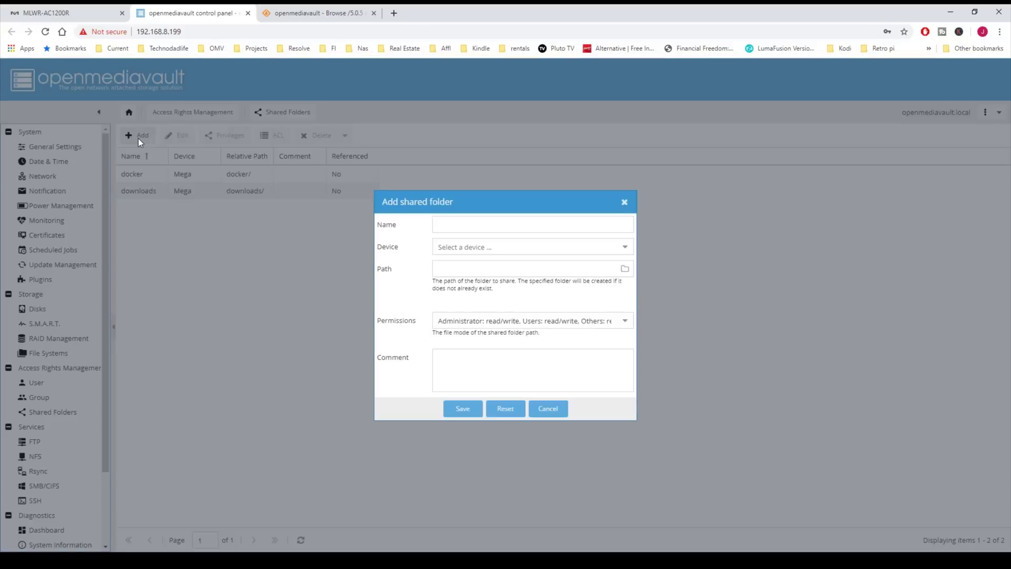
Step: Name the new shared folder 'media', place it on Mega with Everyone: read/write, save and apply
left_click(478, 225)
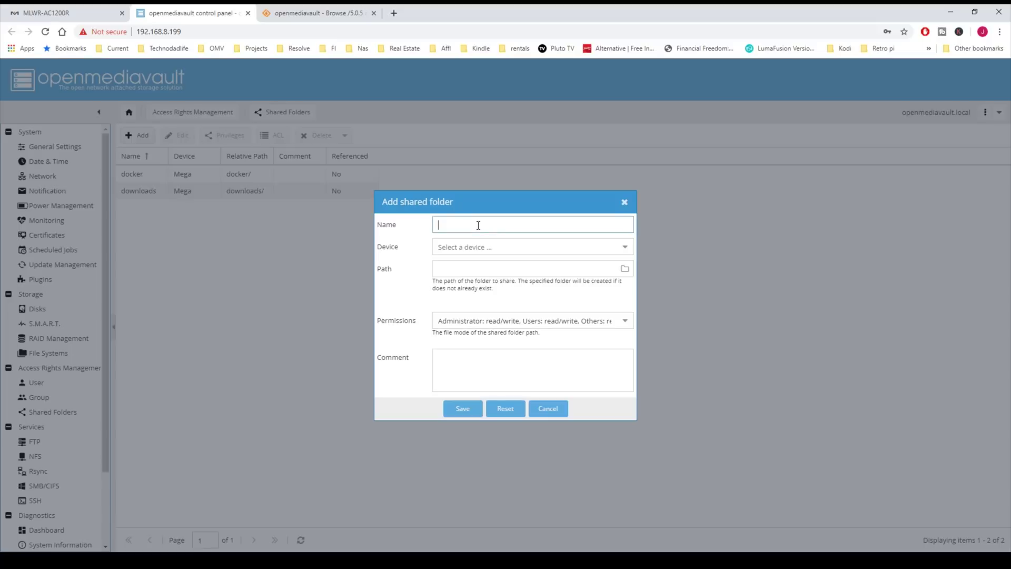
type("media")
left_click(624, 255)
left_click(572, 262)
left_click(624, 322)
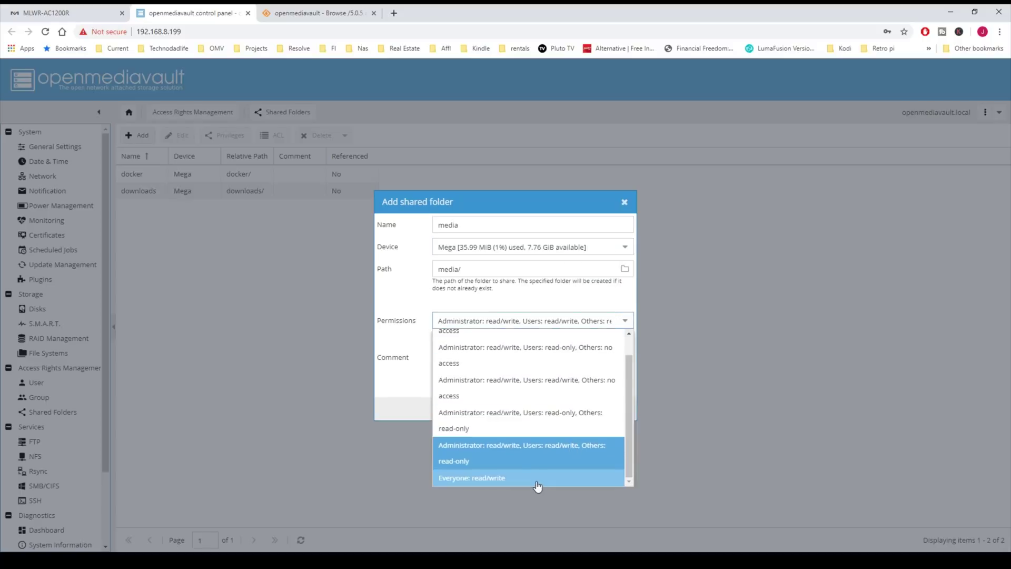
left_click(537, 486)
left_click(458, 410)
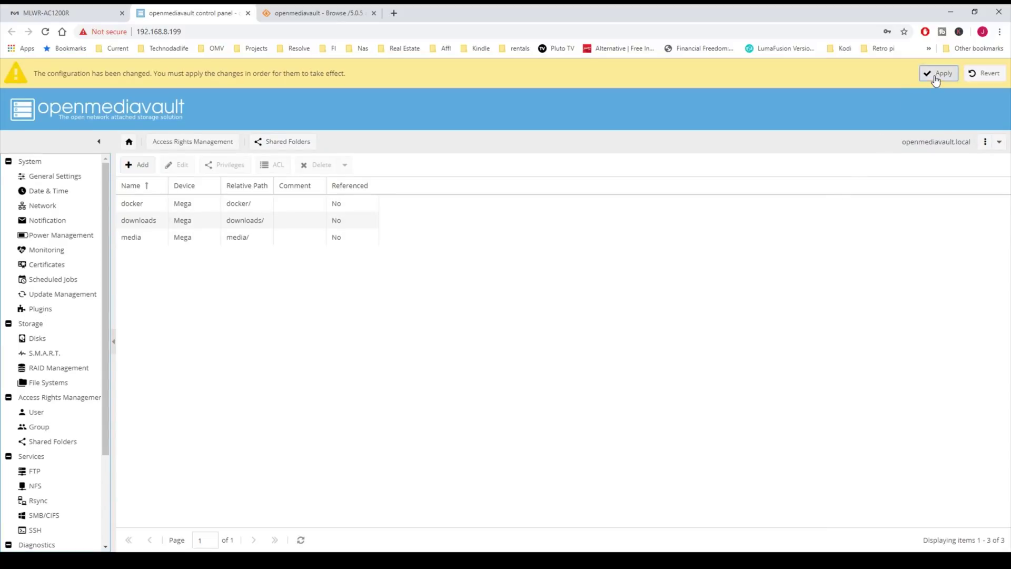
left_click(936, 75)
left_click(483, 333)
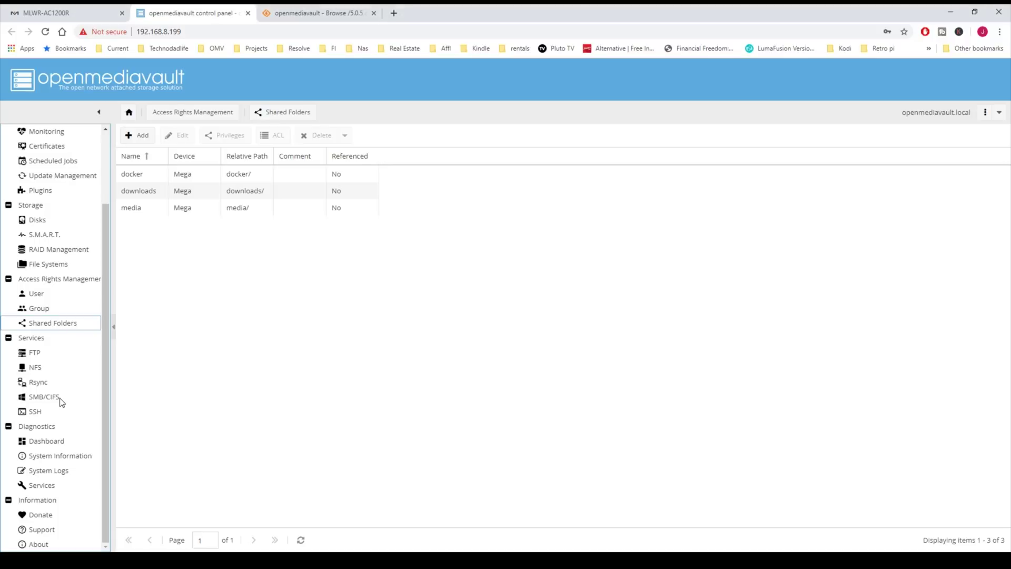
Step: Enable the SMB/CIFS service with workgroup WORKGROUP, then save and apply the change
left_click(60, 397)
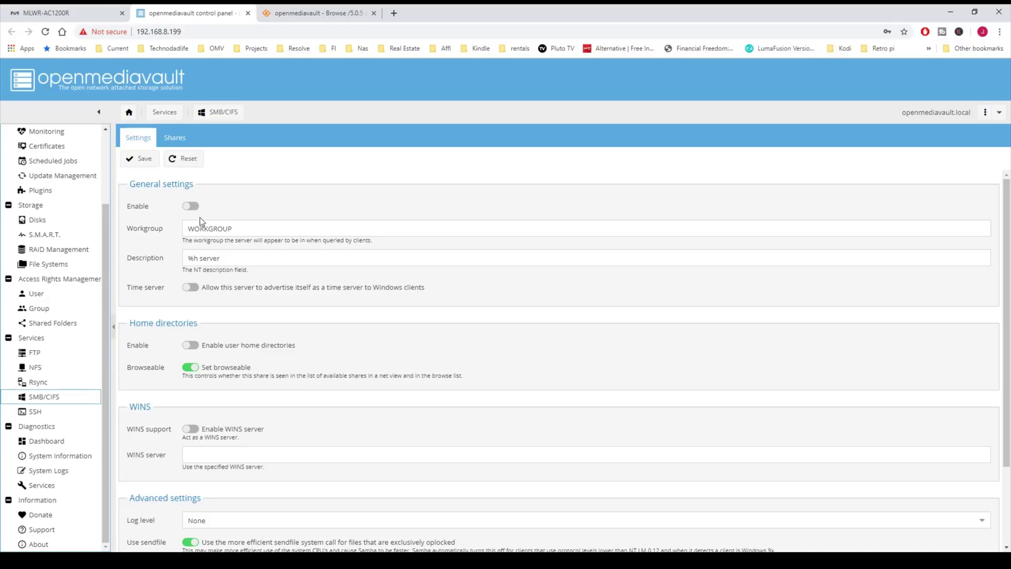
double_click(236, 226)
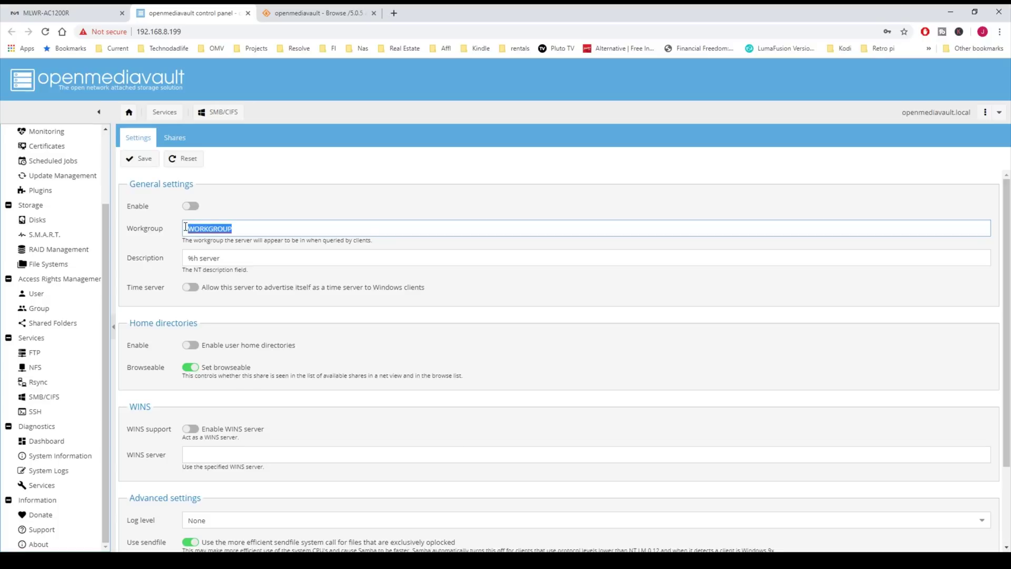
left_click(213, 205)
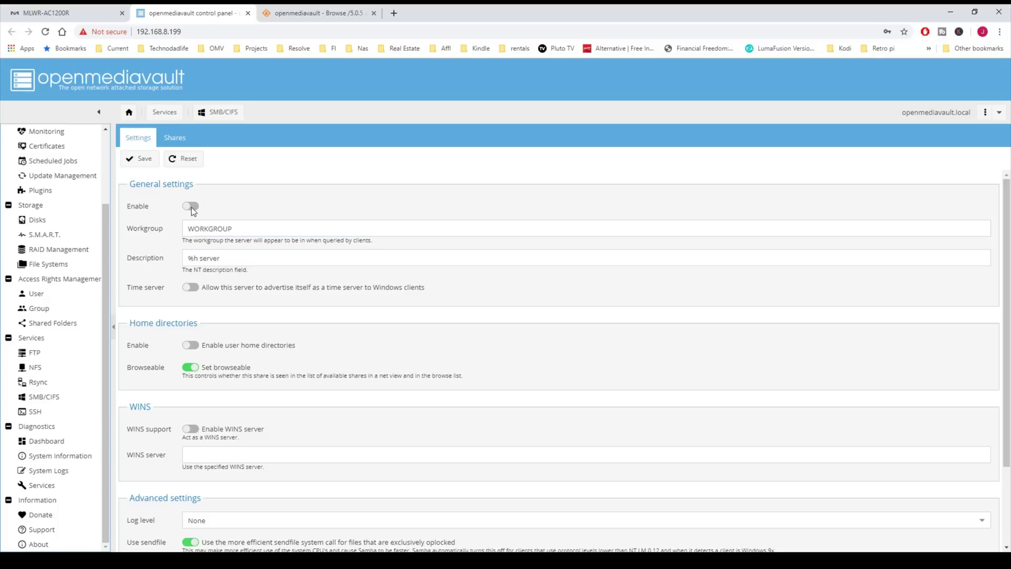
left_click(191, 206)
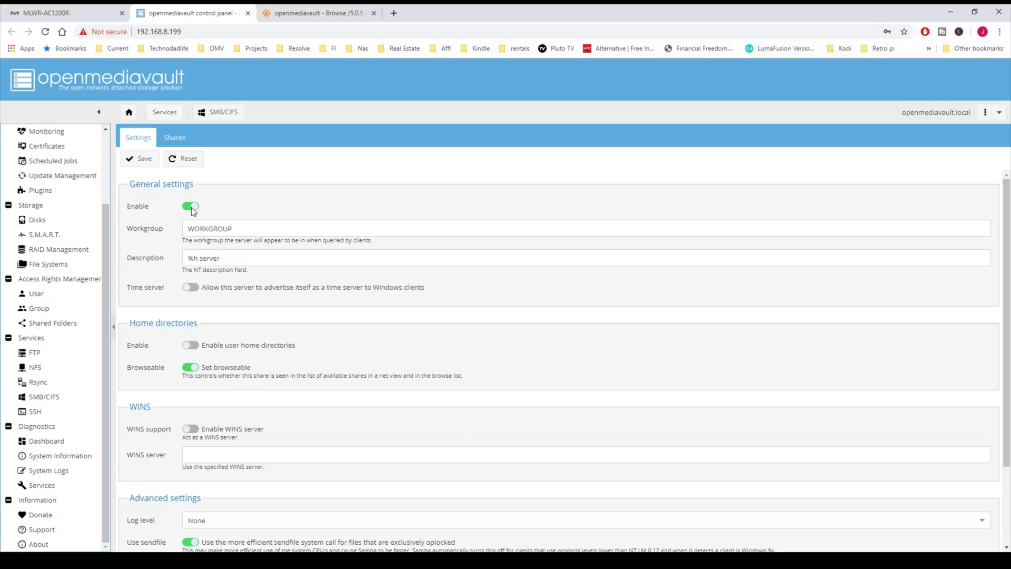
left_click(143, 164)
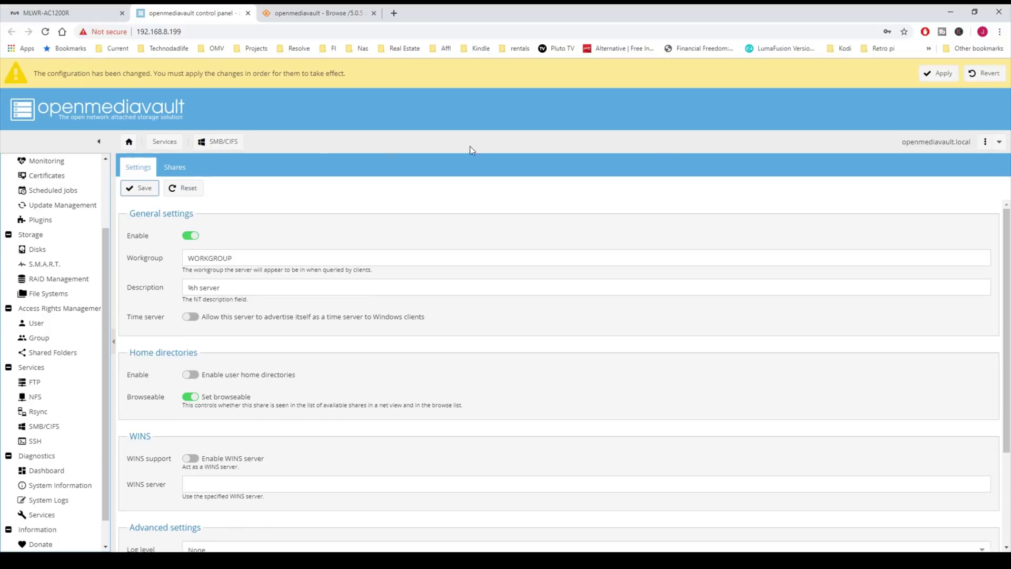
left_click(938, 75)
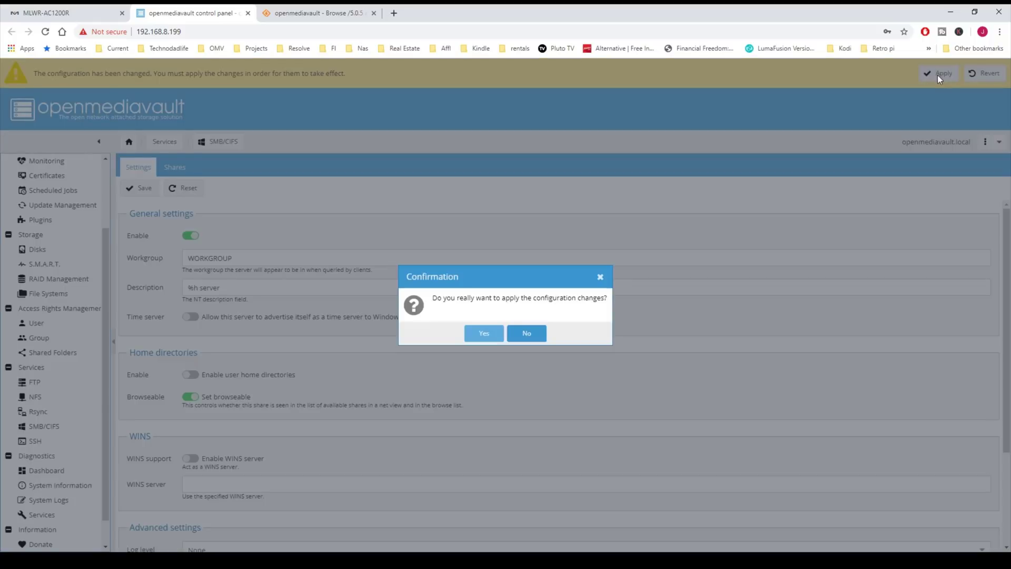
left_click(483, 334)
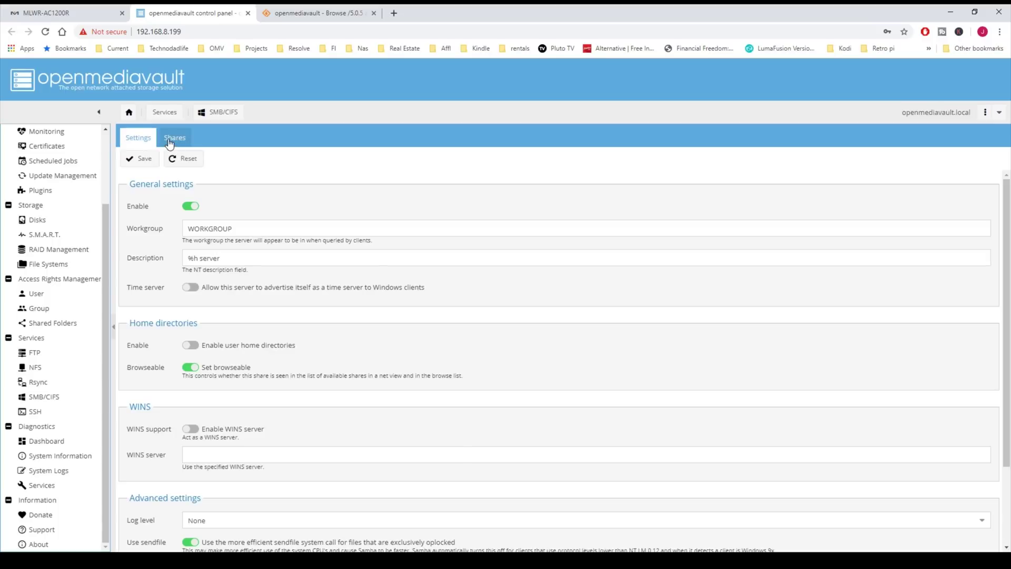
Step: Add an SMB share for 'docker' with guests allowed and permission inheritance, then save and apply
left_click(169, 141)
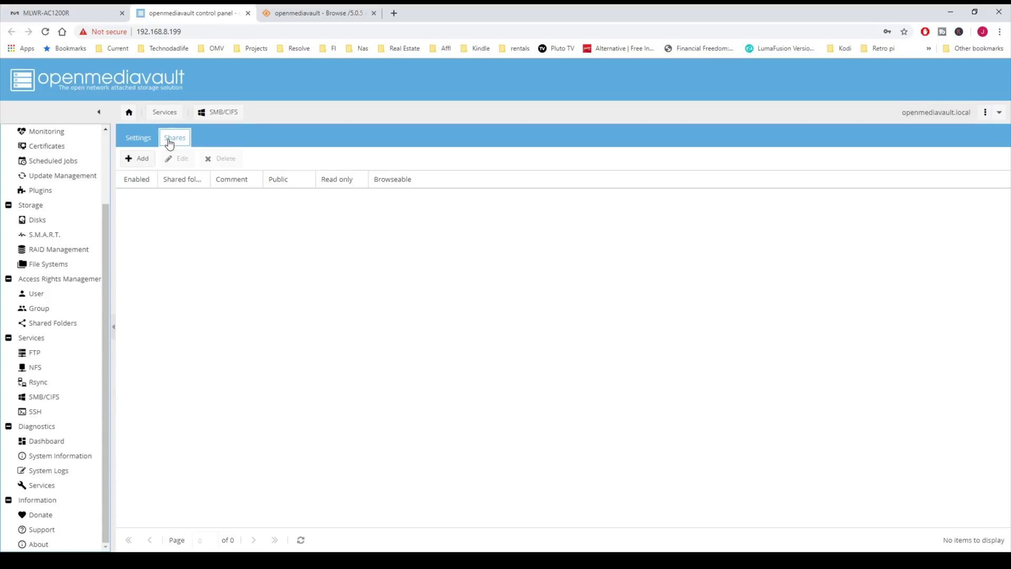
left_click(140, 160)
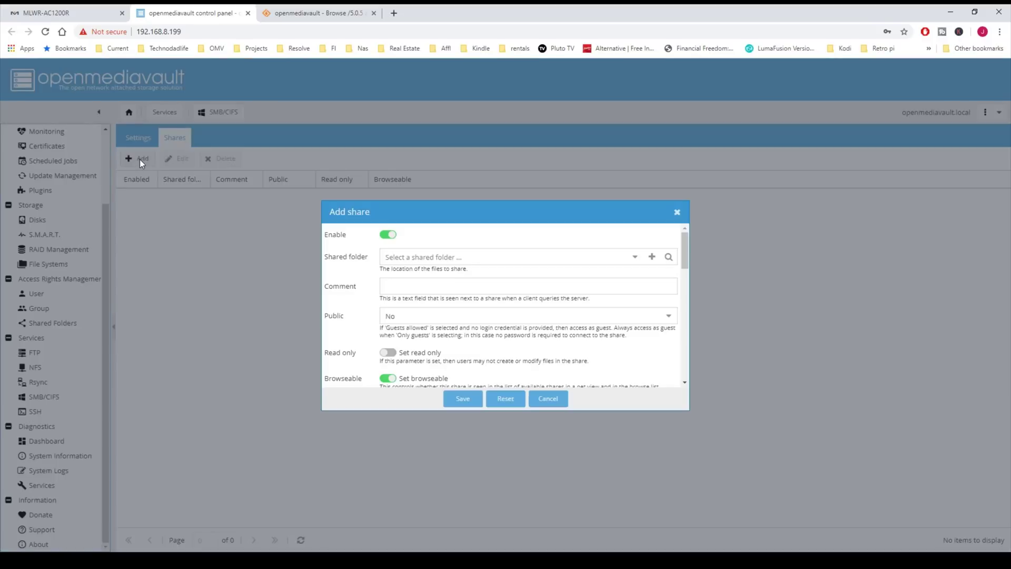
left_click(636, 258)
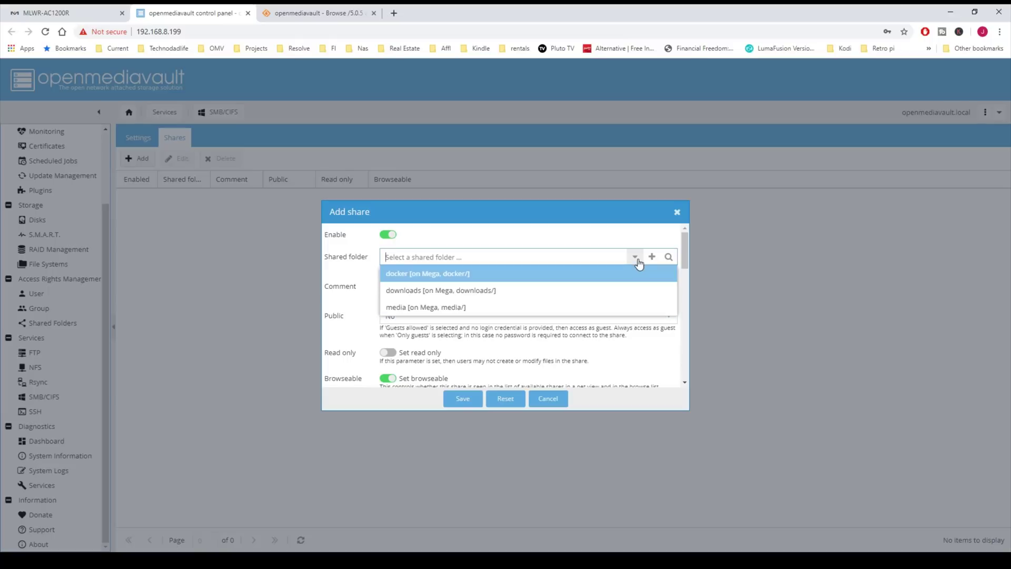
left_click(576, 275)
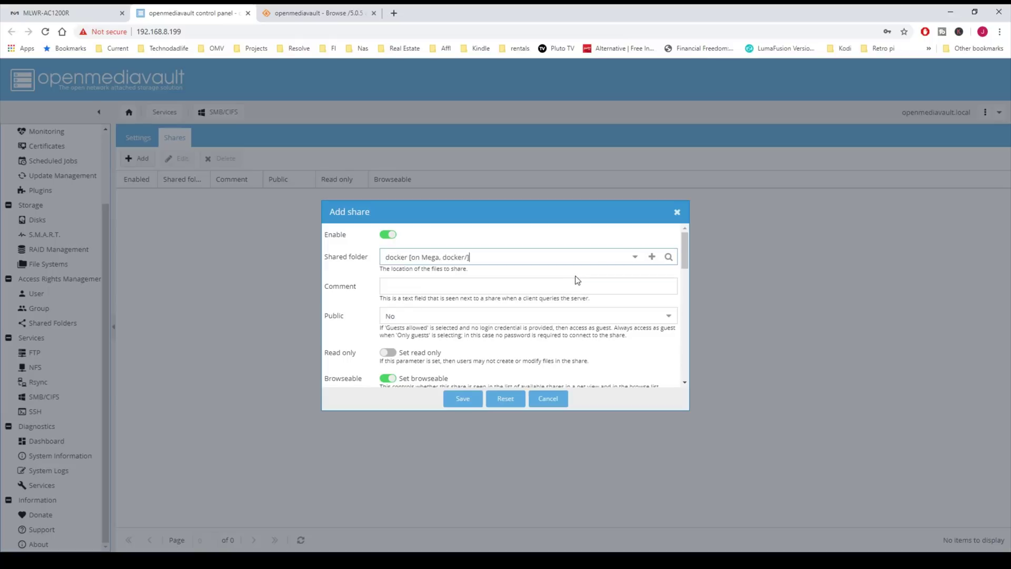
left_click(667, 317)
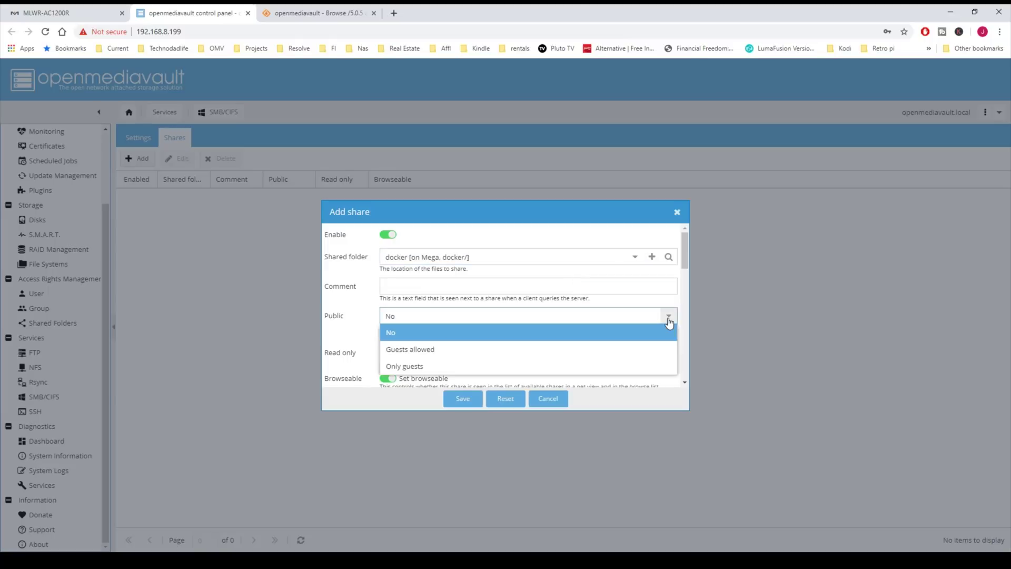
left_click(621, 357)
scroll(483, 314, "down", 3)
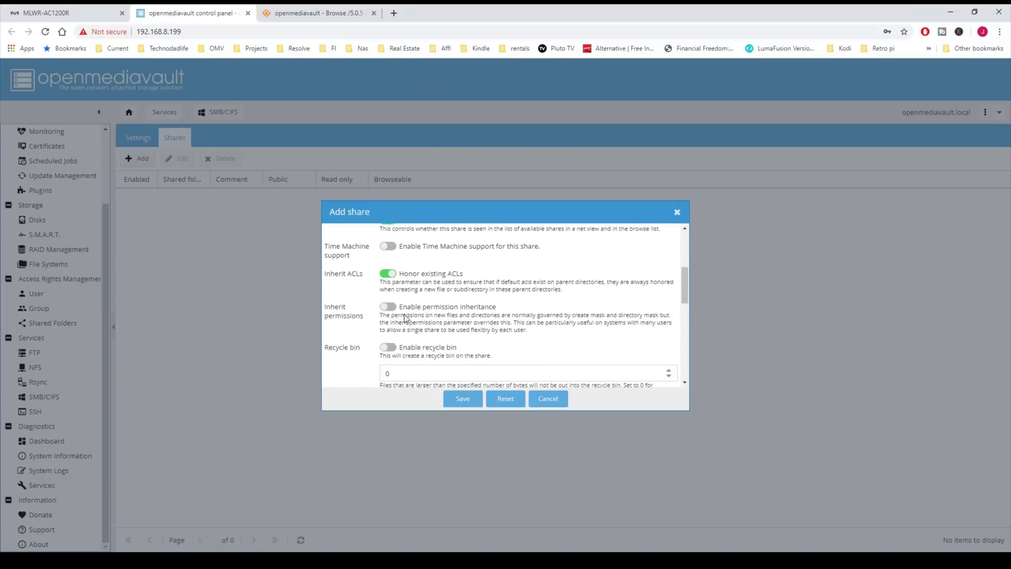
left_click(388, 307)
left_click(462, 398)
left_click(937, 73)
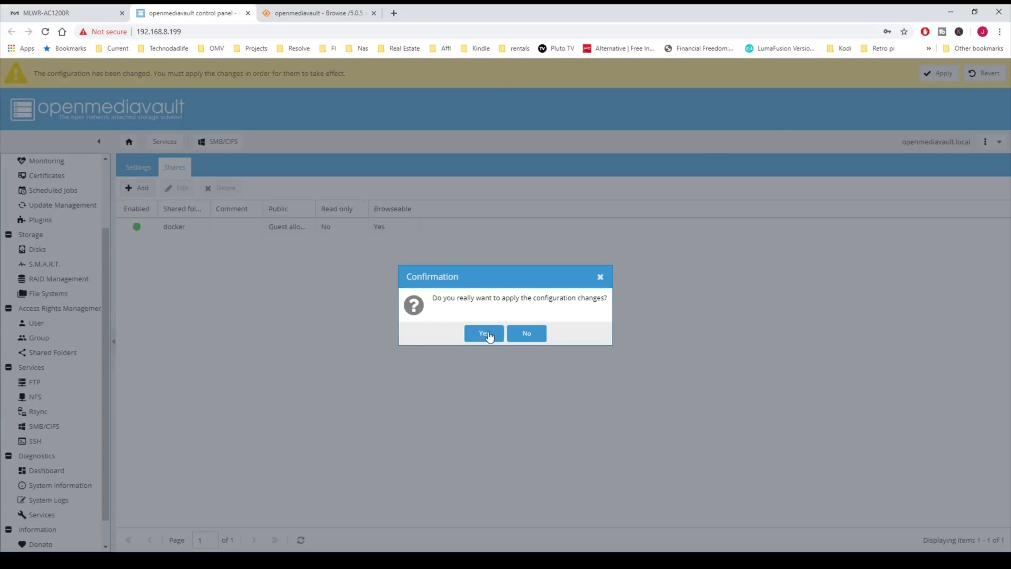
left_click(482, 333)
Step: Share the 'downloads' folder over SMB with guests allowed and permission inheritance, then save and apply
left_click(143, 159)
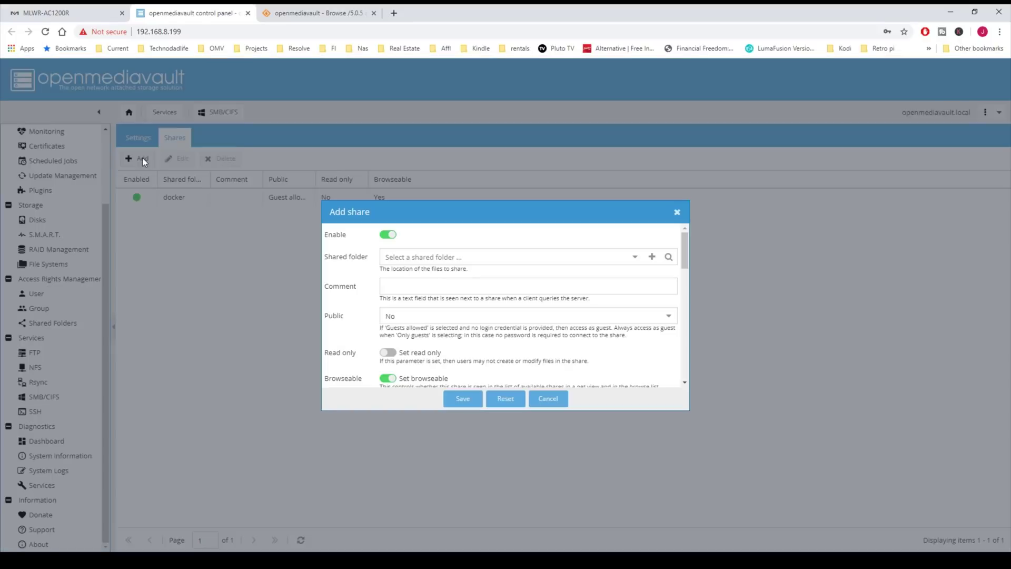
left_click(634, 257)
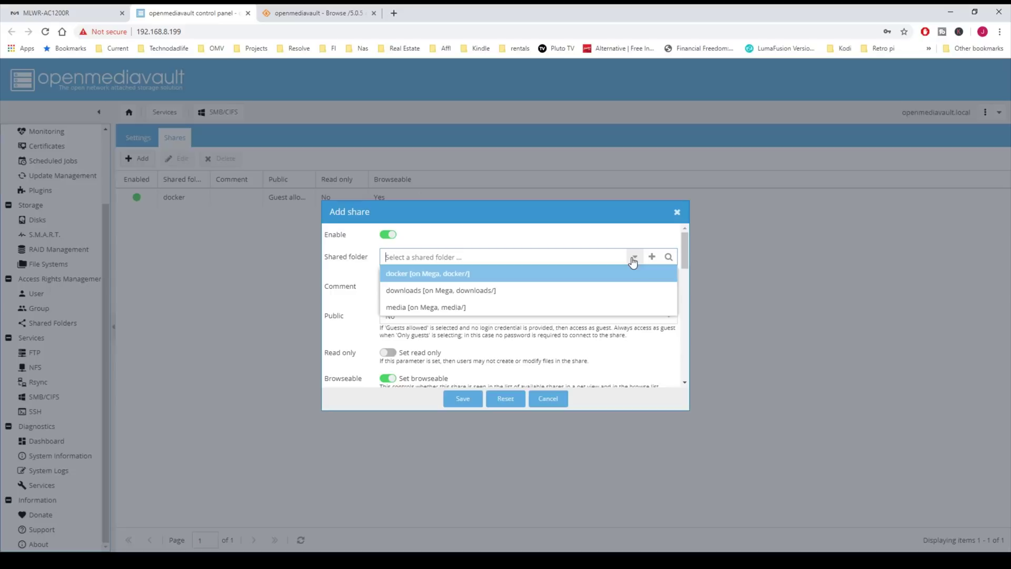
left_click(571, 291)
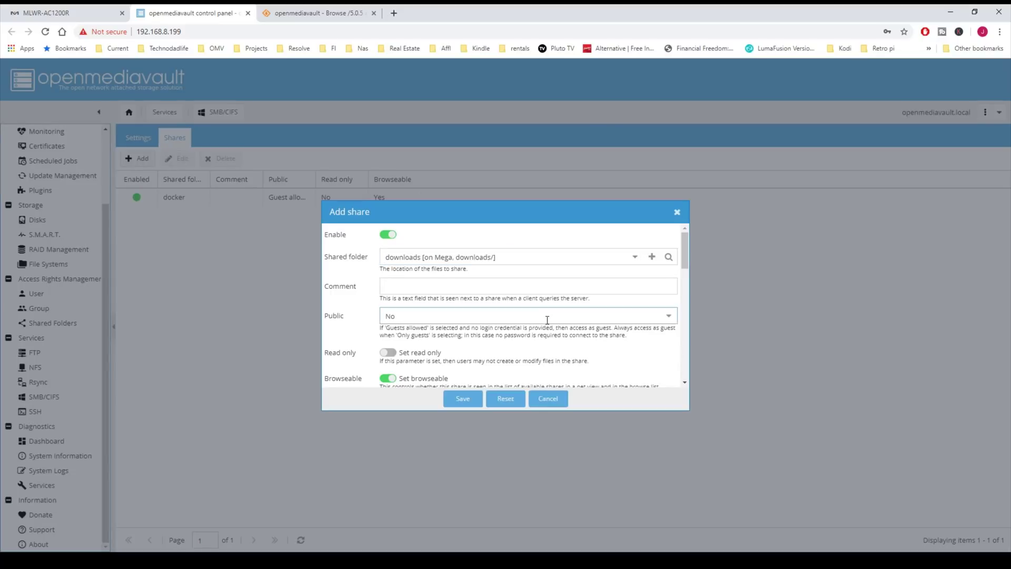
left_click(529, 316)
left_click(515, 358)
scroll(481, 366, "down", 4)
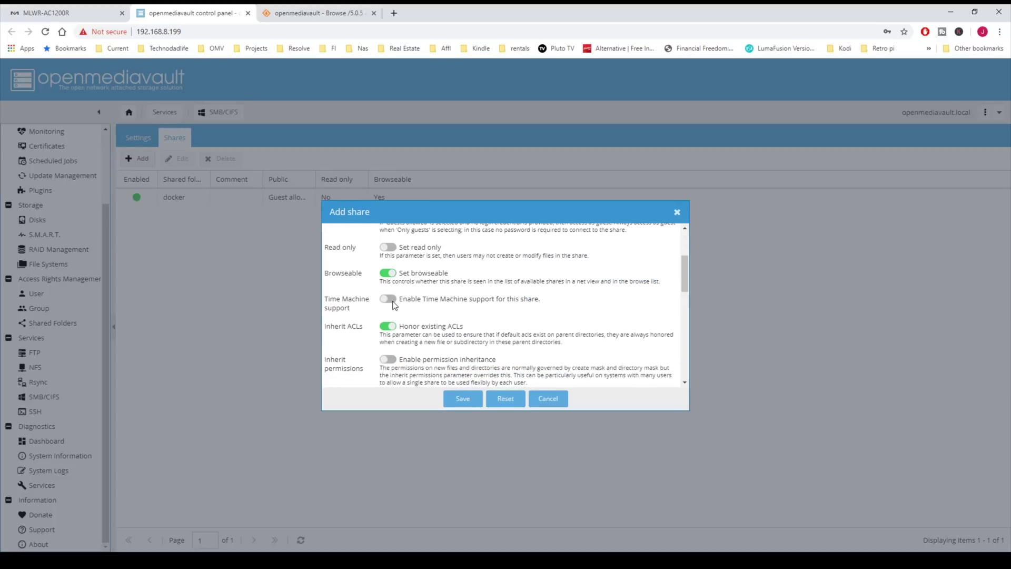
left_click(395, 360)
left_click(462, 399)
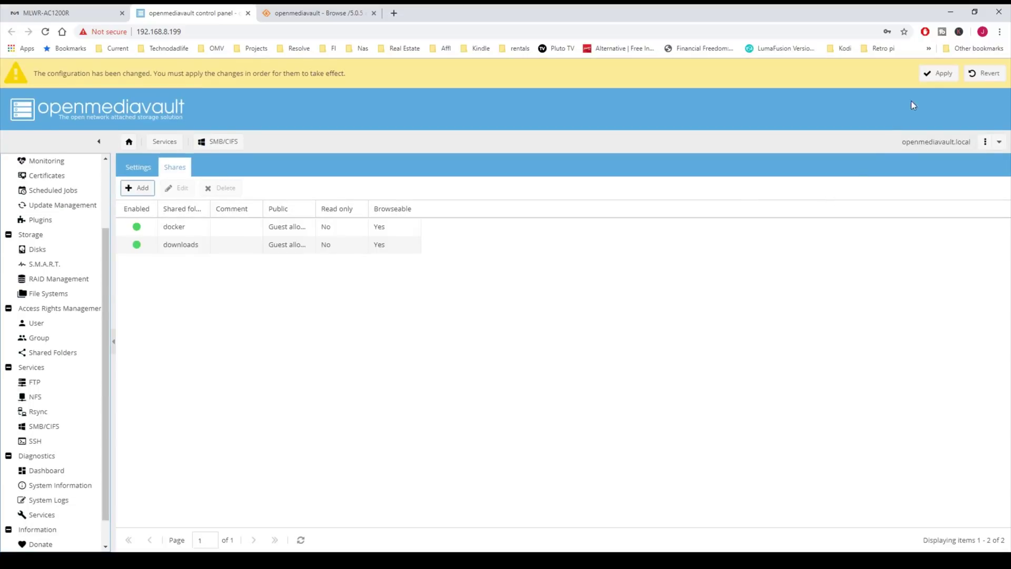
left_click(937, 74)
left_click(481, 332)
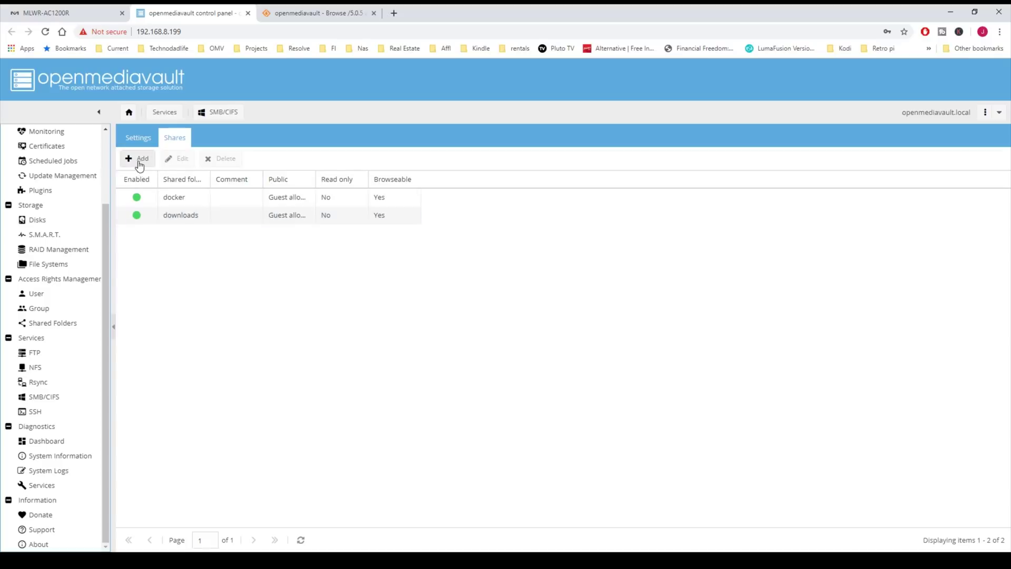
Step: Add an SMB share for 'media' with guests allowed and permission inheritance, then save and apply
left_click(137, 160)
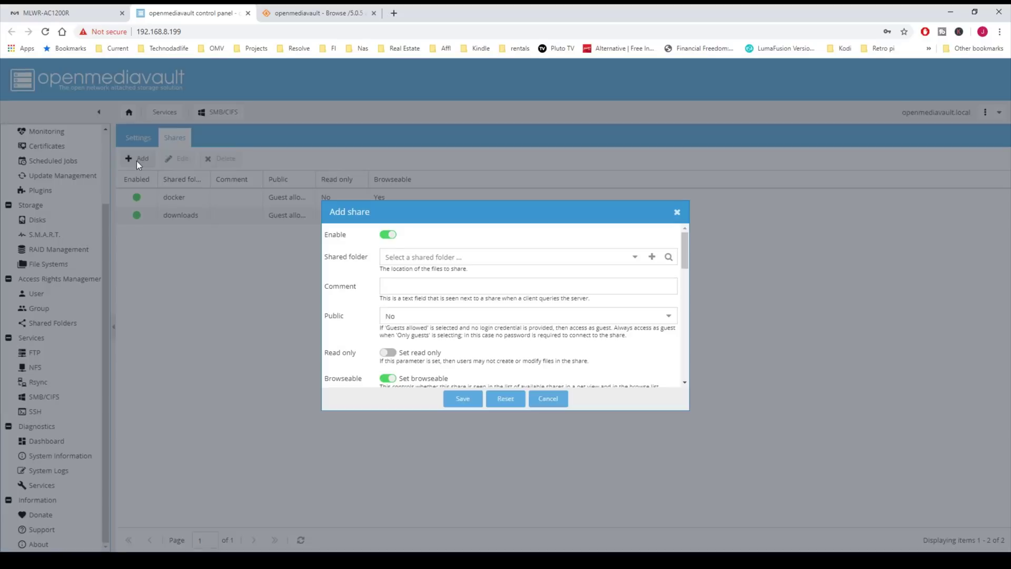
left_click(635, 256)
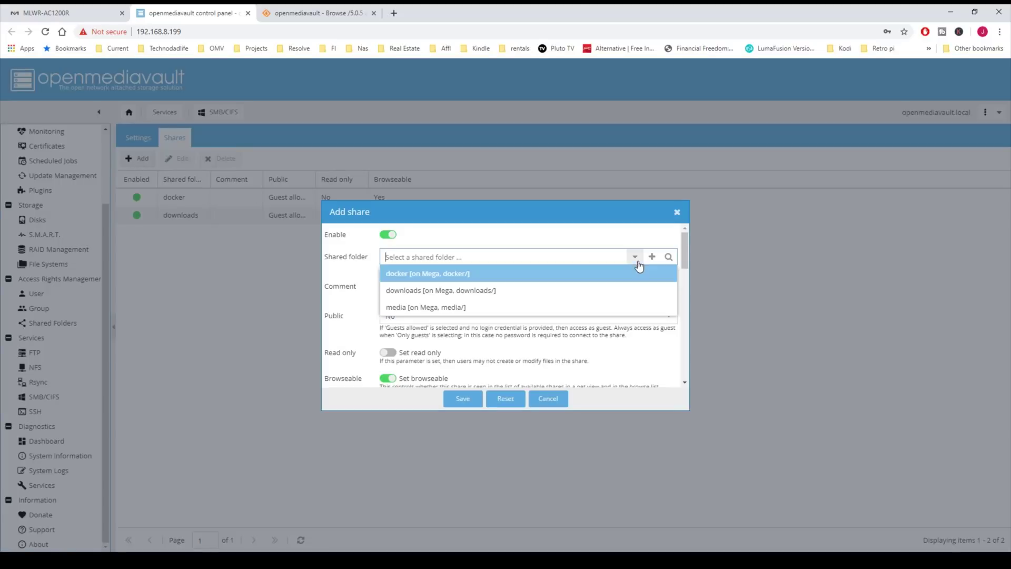
left_click(531, 310)
left_click(668, 315)
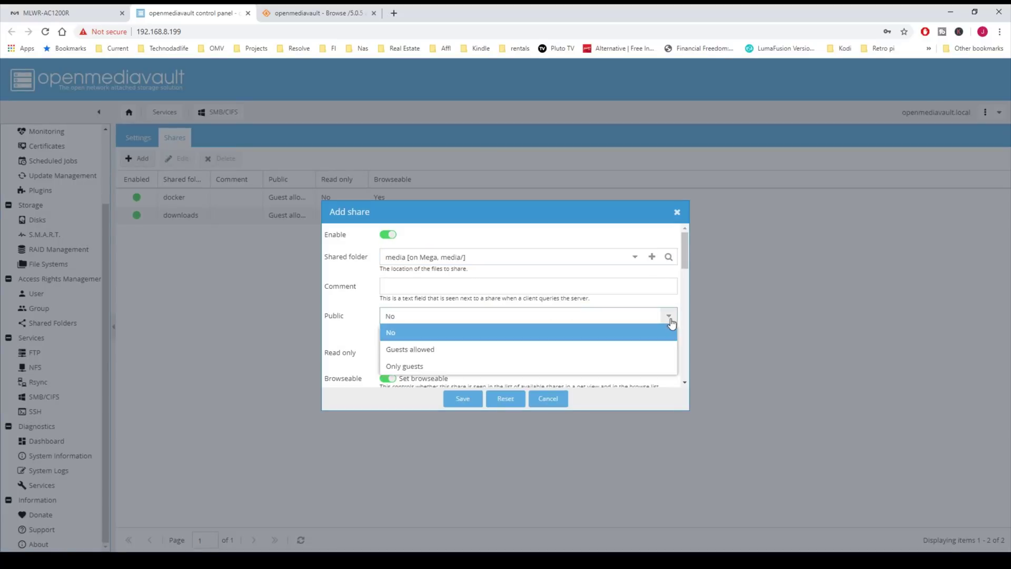
left_click(601, 349)
scroll(594, 347, "down", 3)
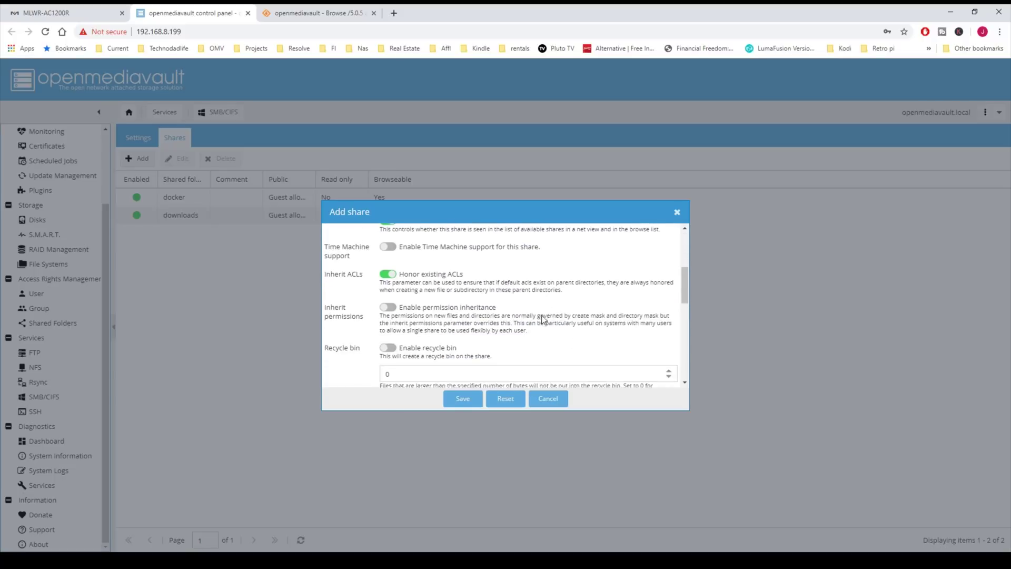
left_click(388, 310)
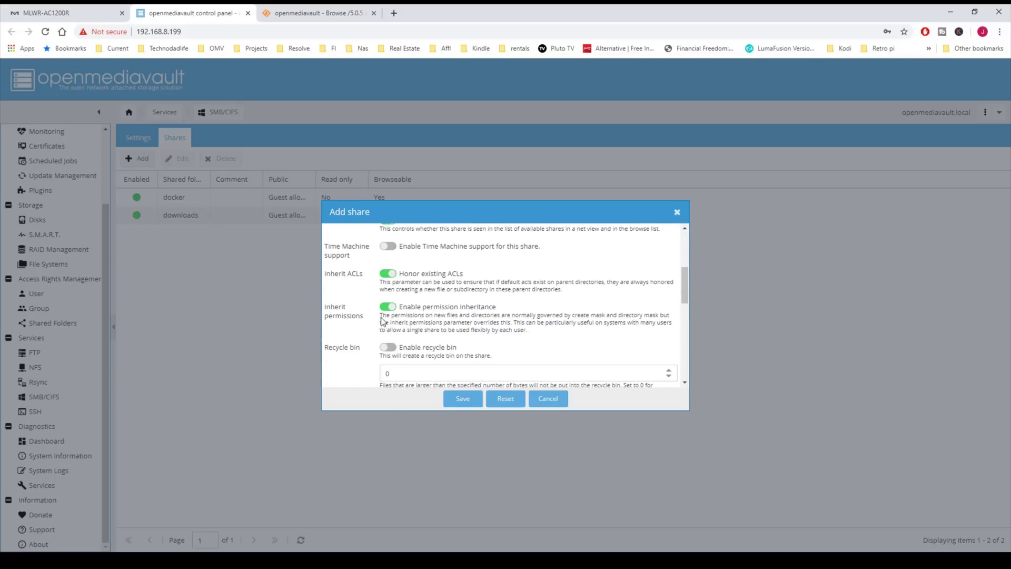
left_click(462, 399)
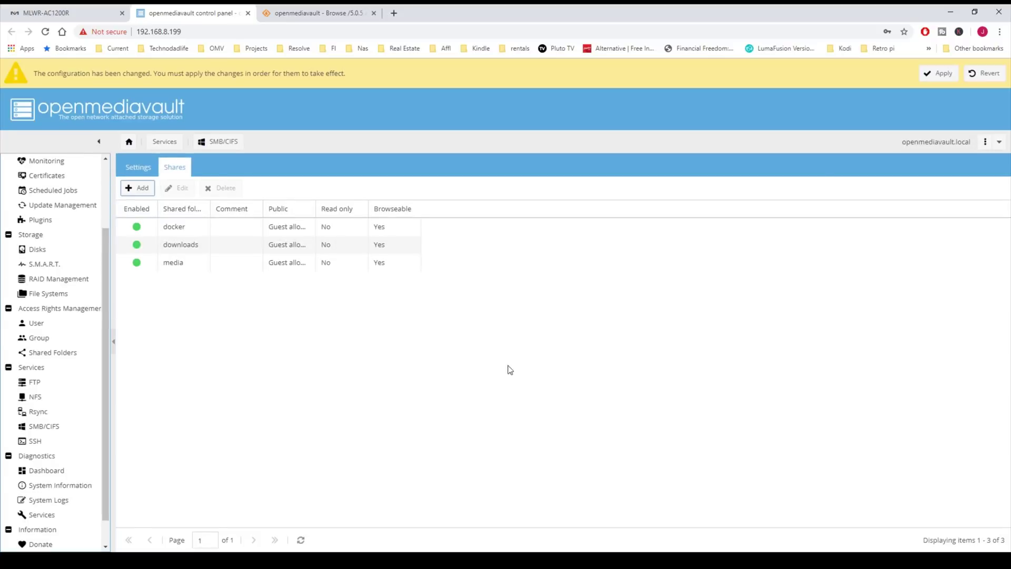
left_click(936, 75)
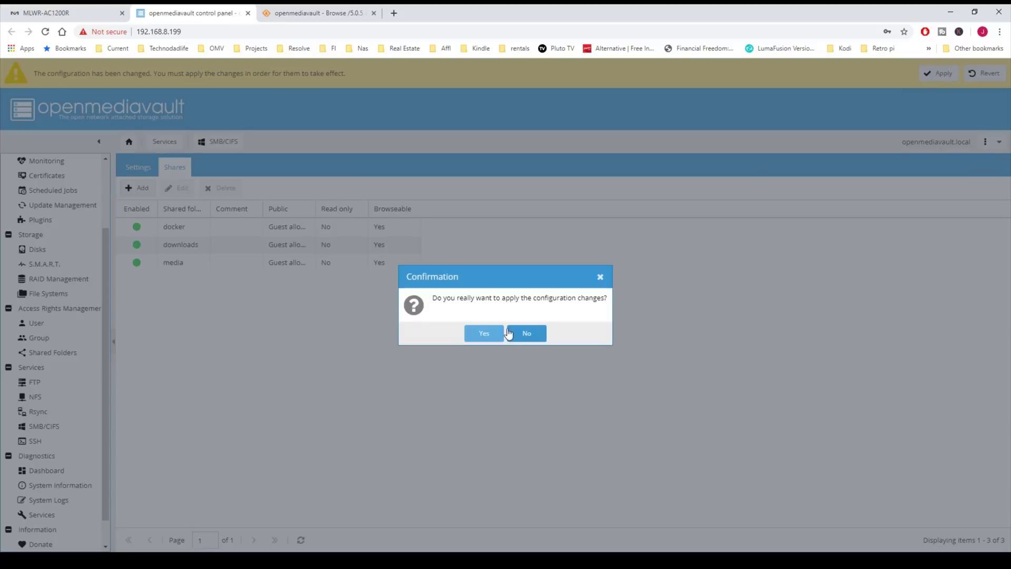
left_click(487, 333)
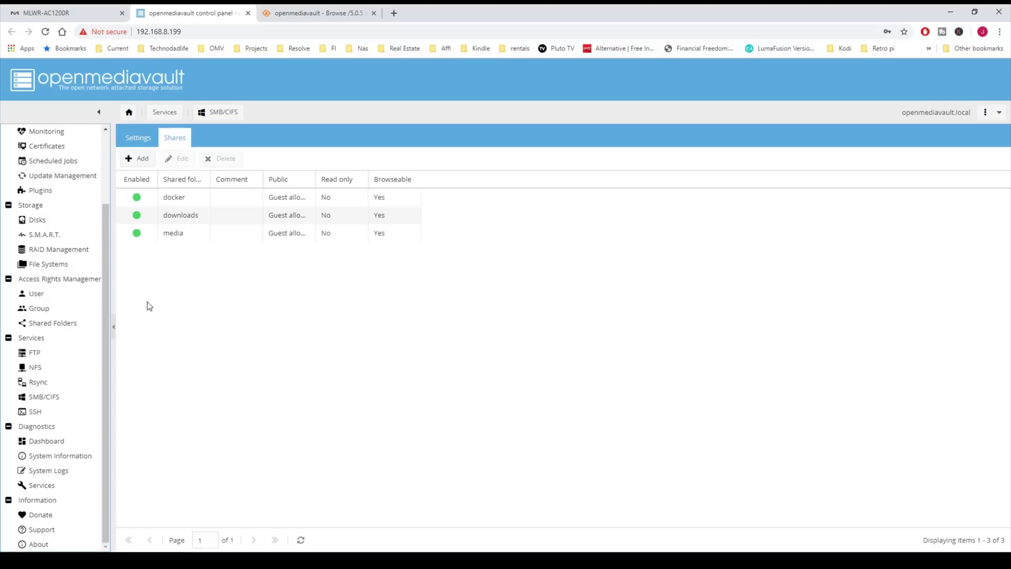
left_click_drag(106, 317, 108, 246)
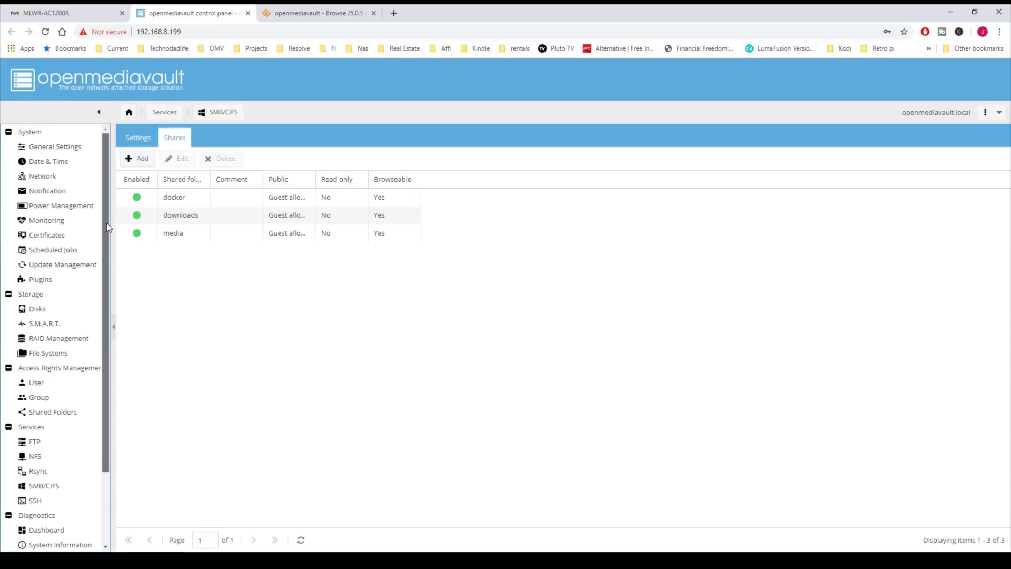
Step: Open the omv-extras.org guides page and scroll to the root command-line wget install command
left_click(51, 279)
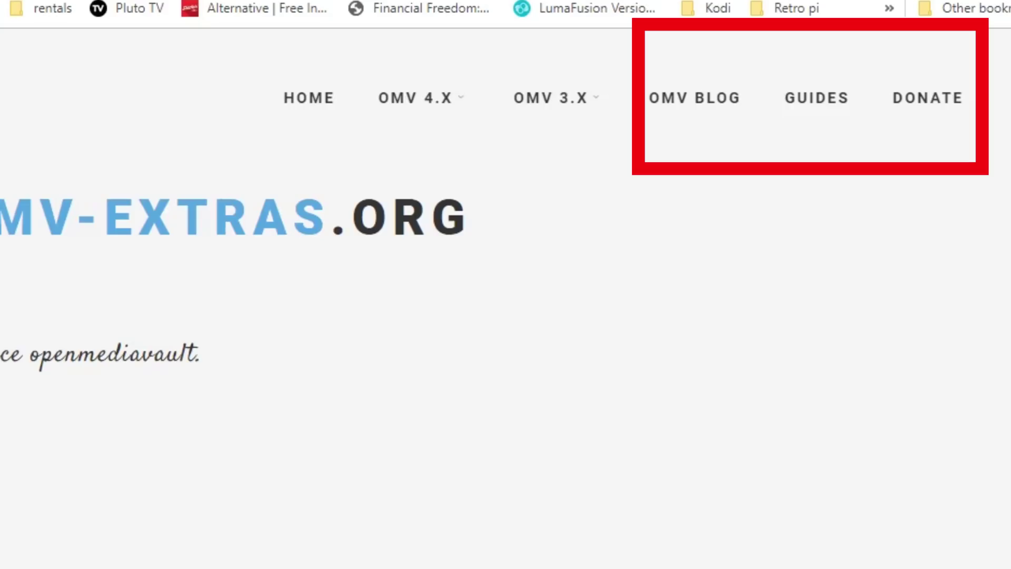
left_click(816, 98)
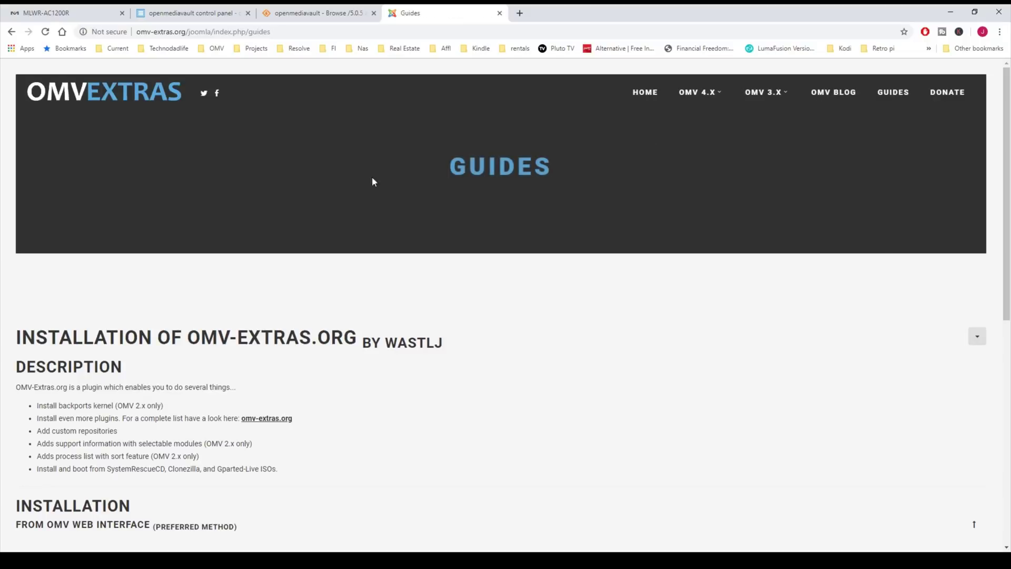
scroll(369, 169, "down", 4)
scroll(373, 159, "down", 5)
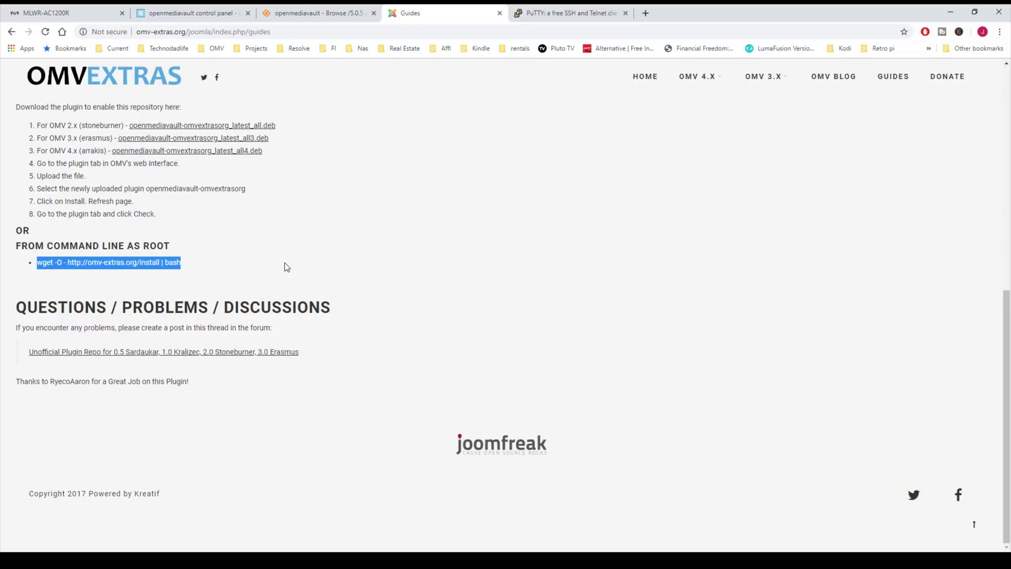
left_click(284, 262)
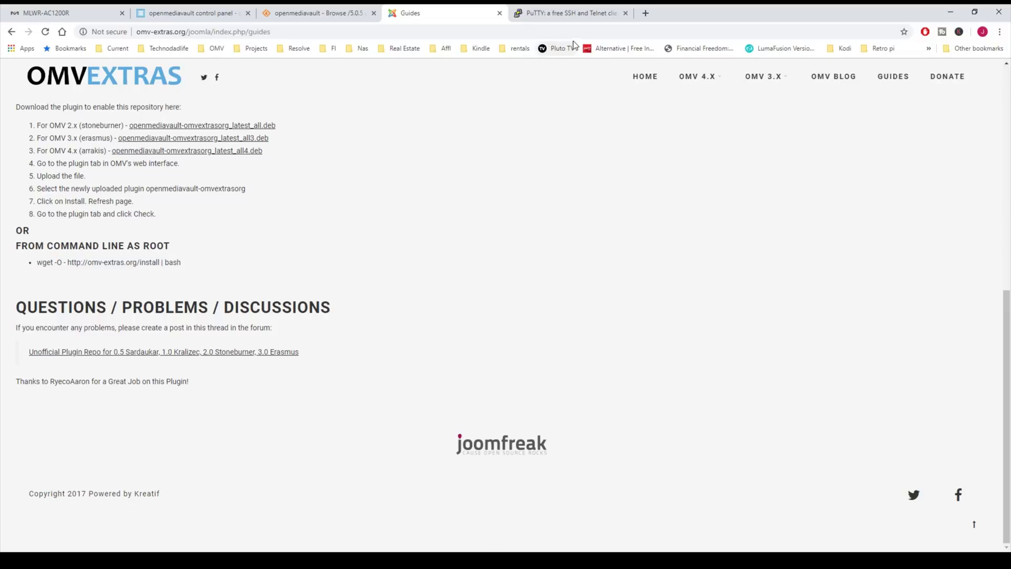
Step: Review the Windows MSI installers on the PuTTY 0.72 download page
left_click(577, 15)
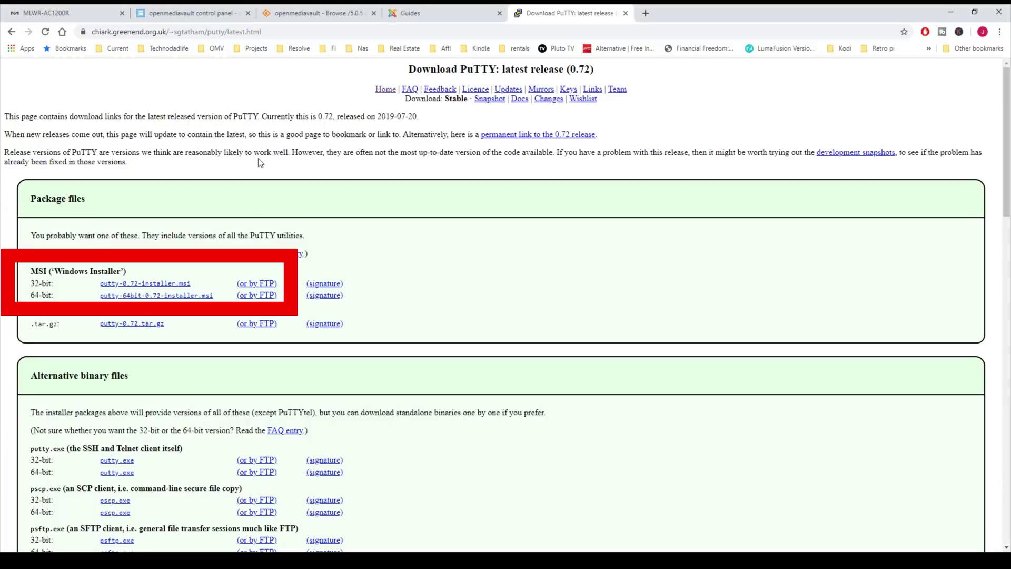
scroll(259, 163, "down", 1)
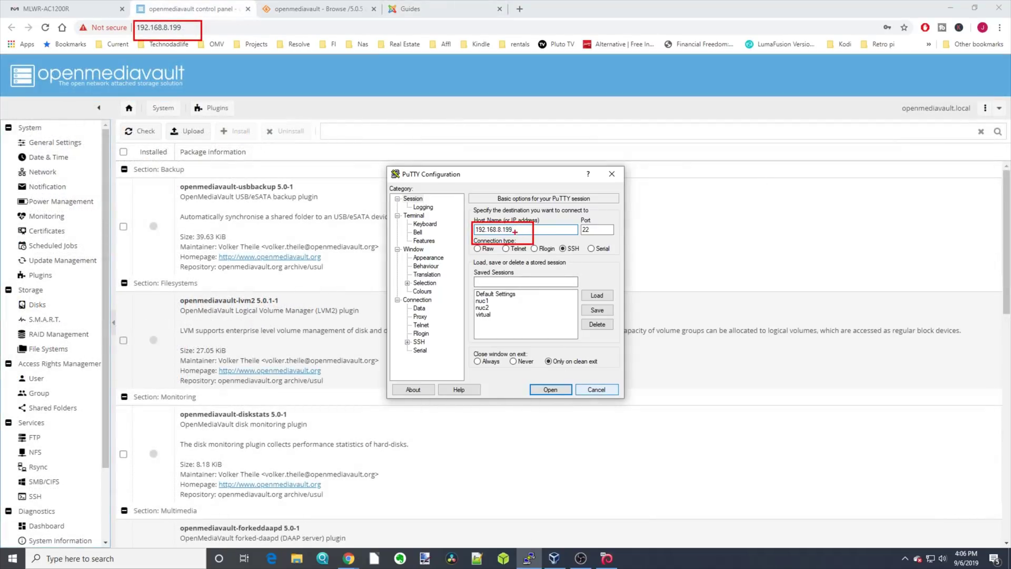
Step: Open the SSH session to 192.168.8.199 in PuTTY and log in as root
left_click_drag(517, 232, 529, 228)
left_click_drag(209, 27, 243, 26)
left_click_drag(143, 30, 163, 31)
key("Escape")
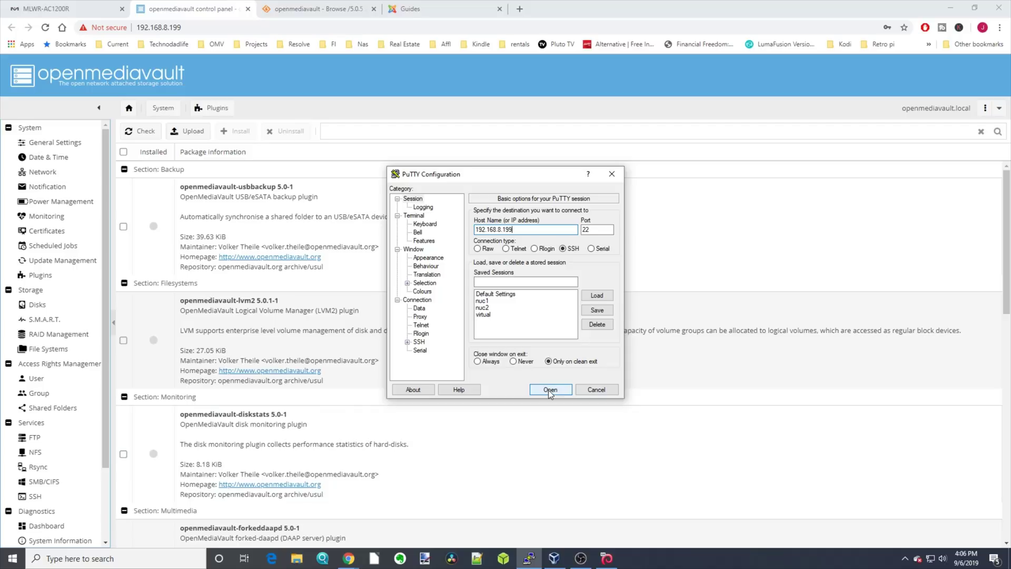
left_click(548, 390)
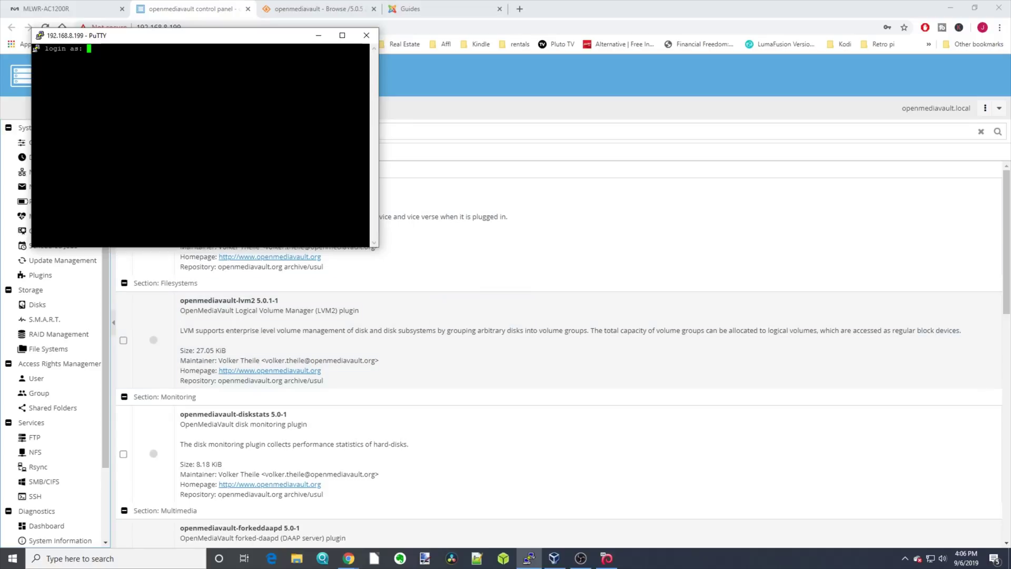
type("root")
key("Return")
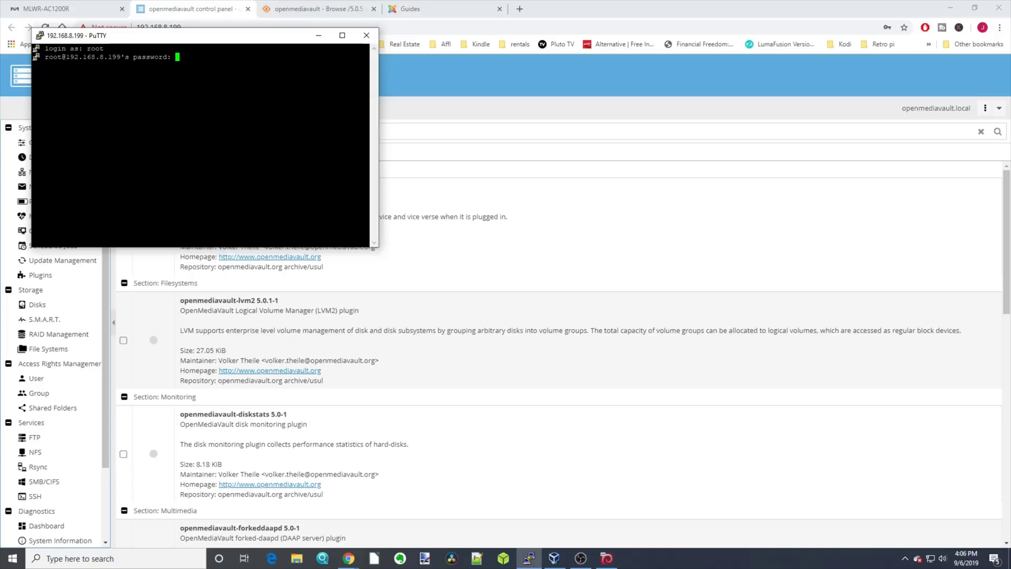
key("Return")
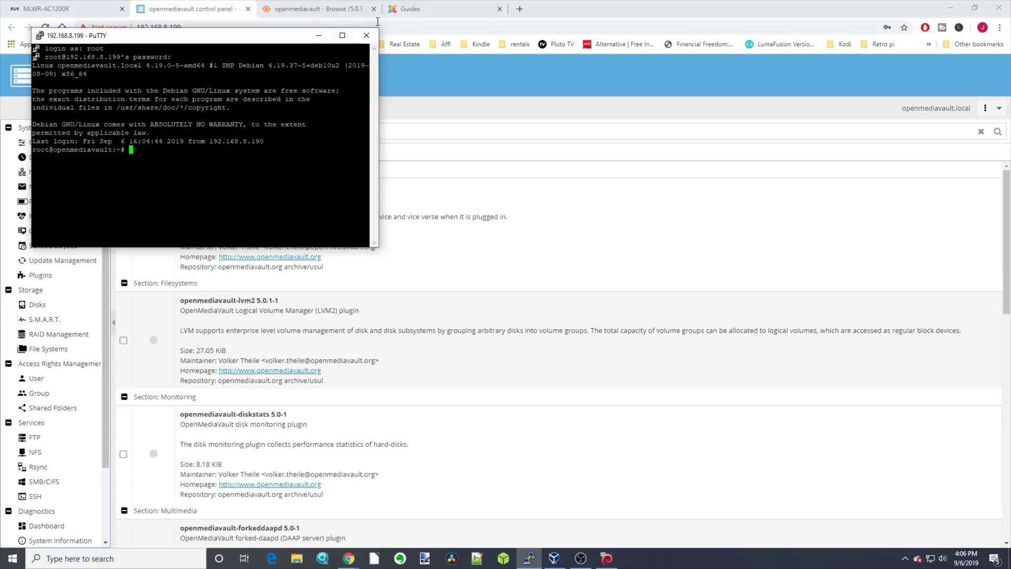
left_click(435, 9)
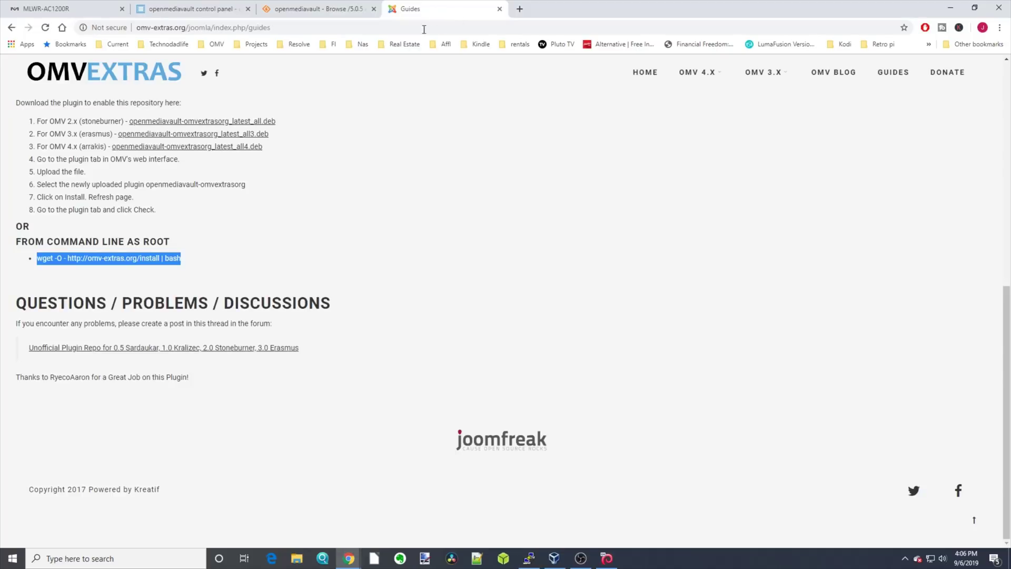
right_click(111, 258)
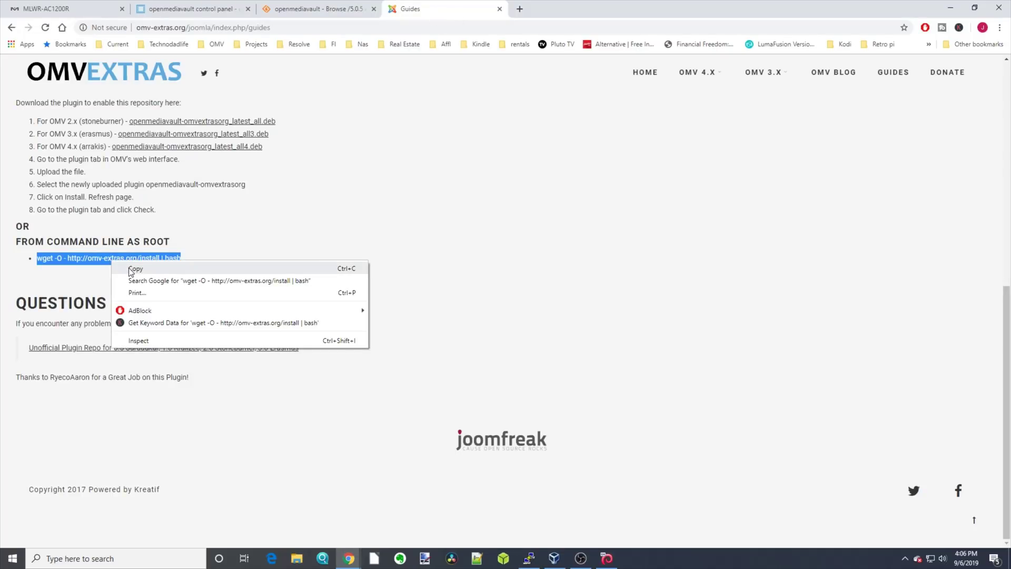
left_click(131, 269)
left_click(529, 558)
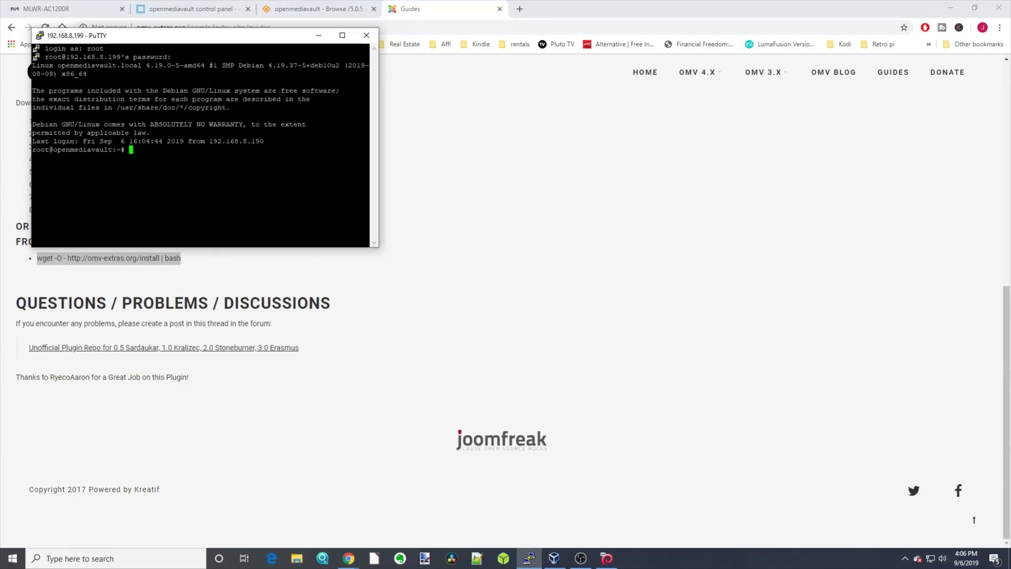
key("shift+Insert")
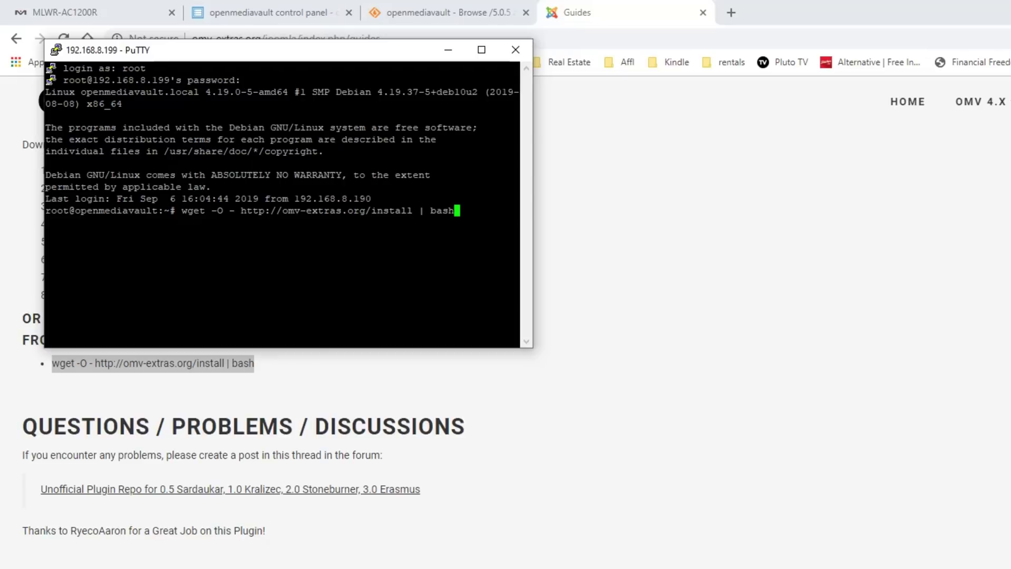
key("Return")
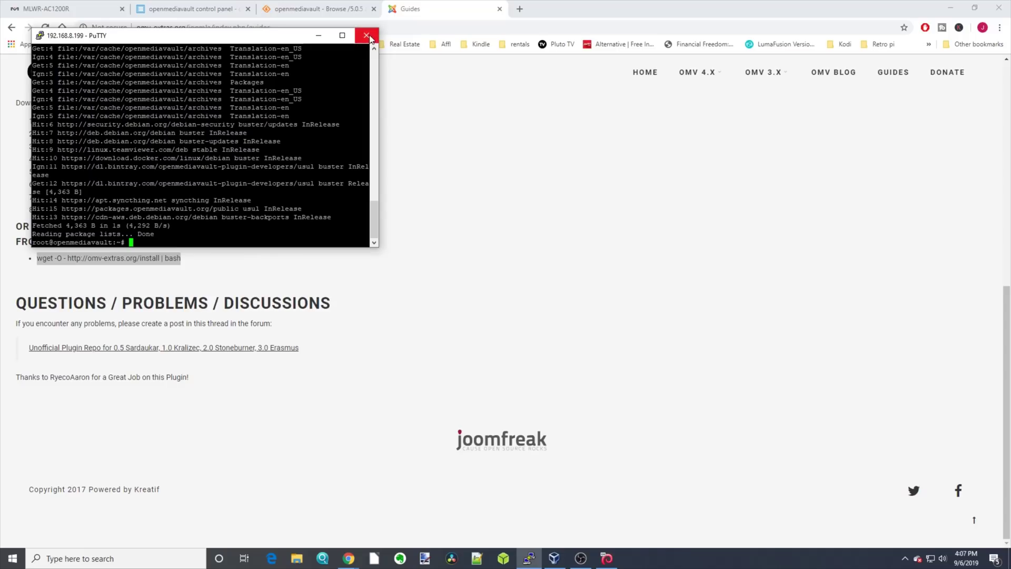
Step: Close the PuTTY session and return to the openmediavault Plugins page
left_click(367, 36)
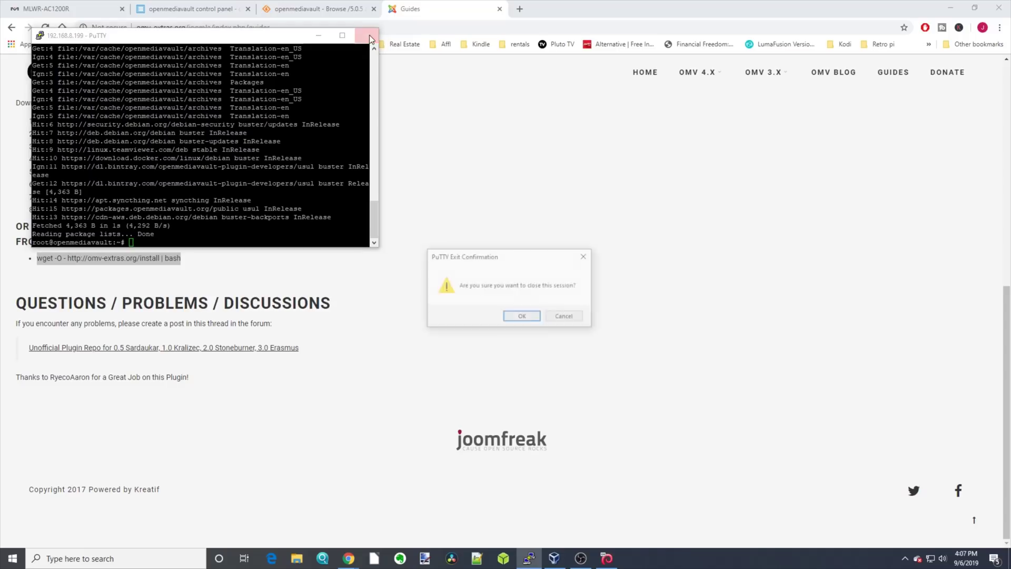
left_click(523, 317)
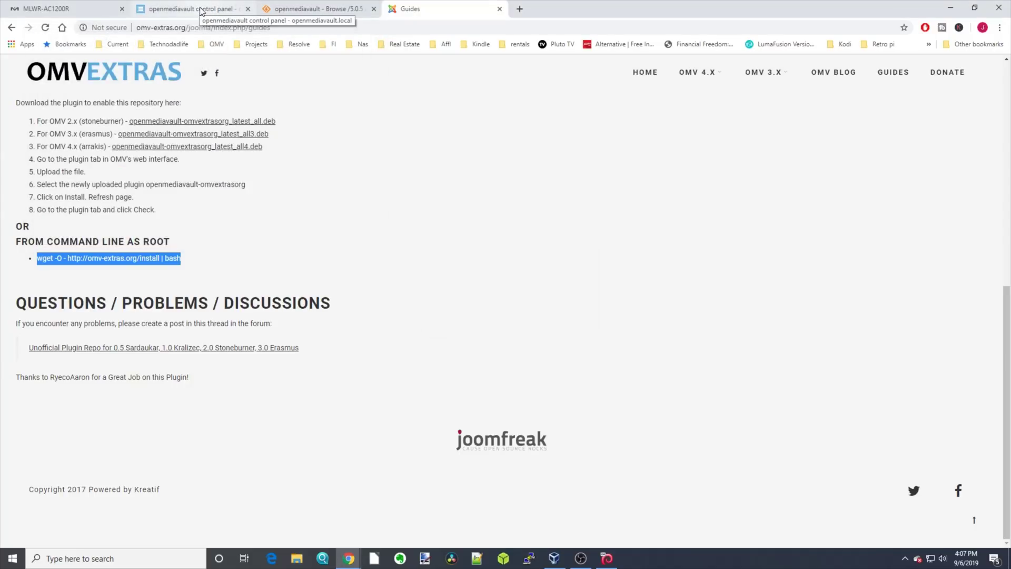
left_click(202, 11)
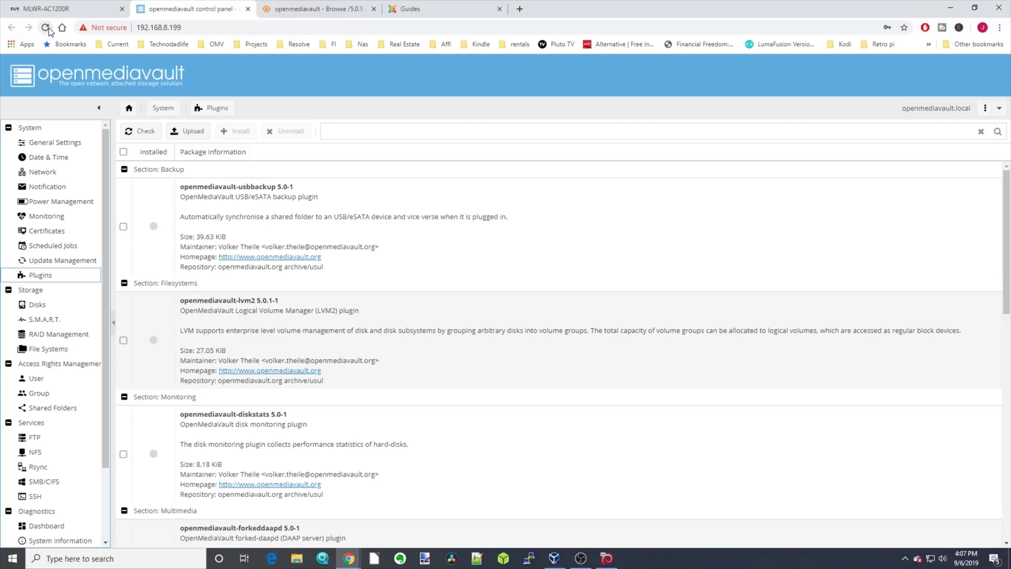
Step: Reload the openmediavault control panel page
left_click(74, 45)
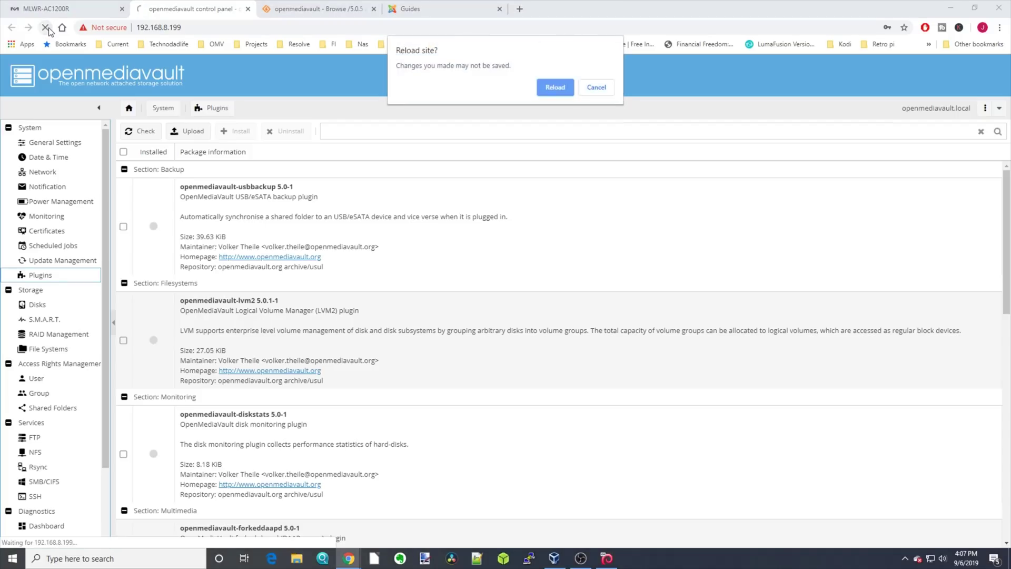
left_click(555, 87)
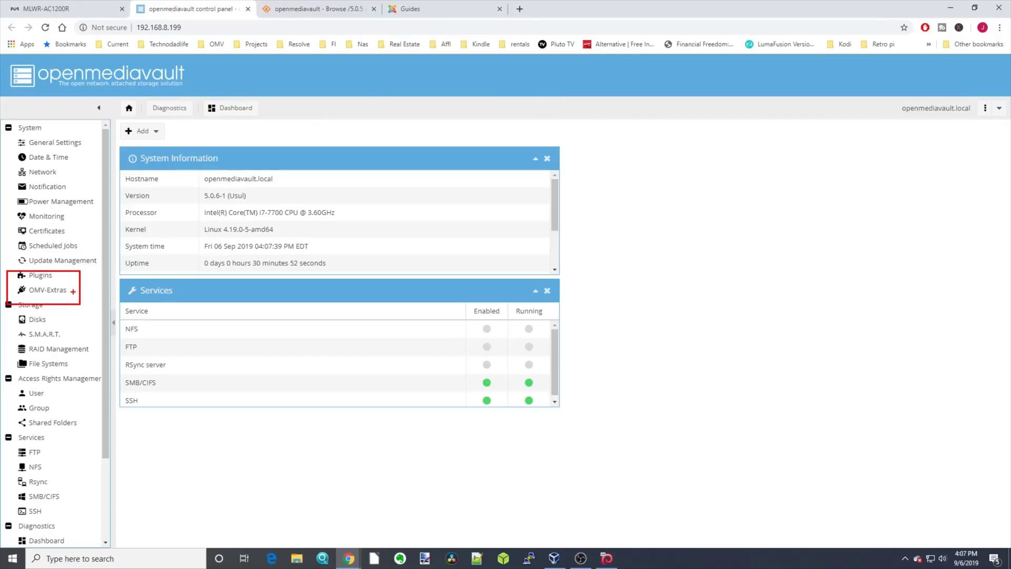
left_click_drag(73, 291, 88, 291)
key("Escape")
Step: Change the OMV-Extras Docker Storage path to /sharedfolders/docker and save it
left_click(53, 295)
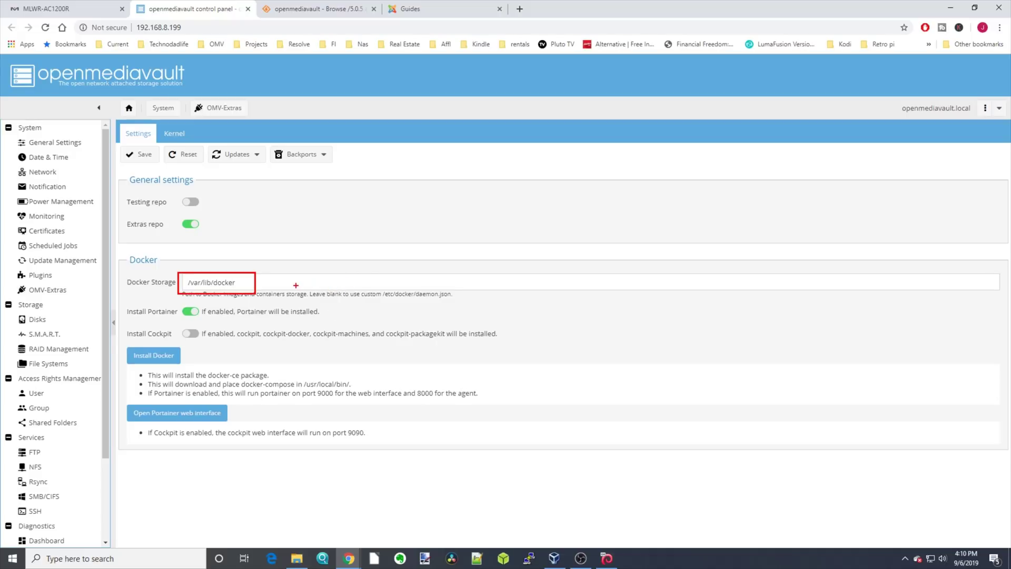
left_click_drag(270, 285, 284, 273)
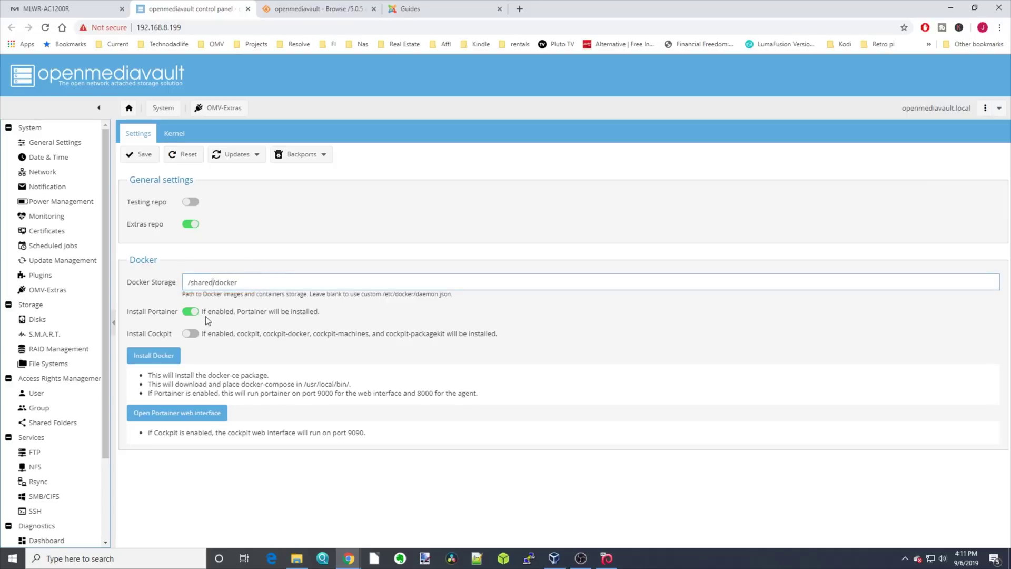
type("folders")
left_click(140, 155)
Step: Install Docker and Portainer from OMV-Extras and close the finished install log
left_click_drag(196, 355, 232, 355)
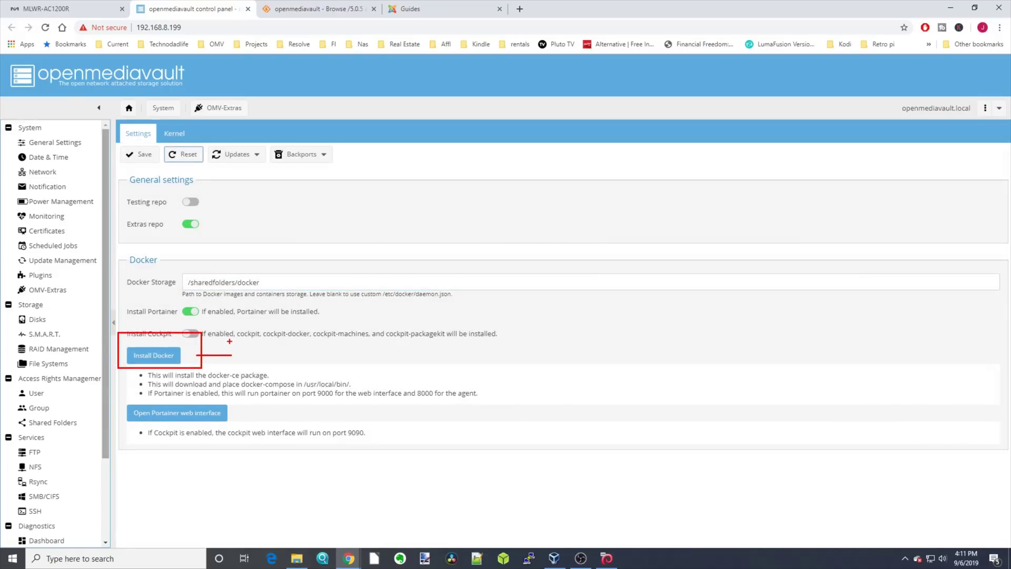
key("Escape")
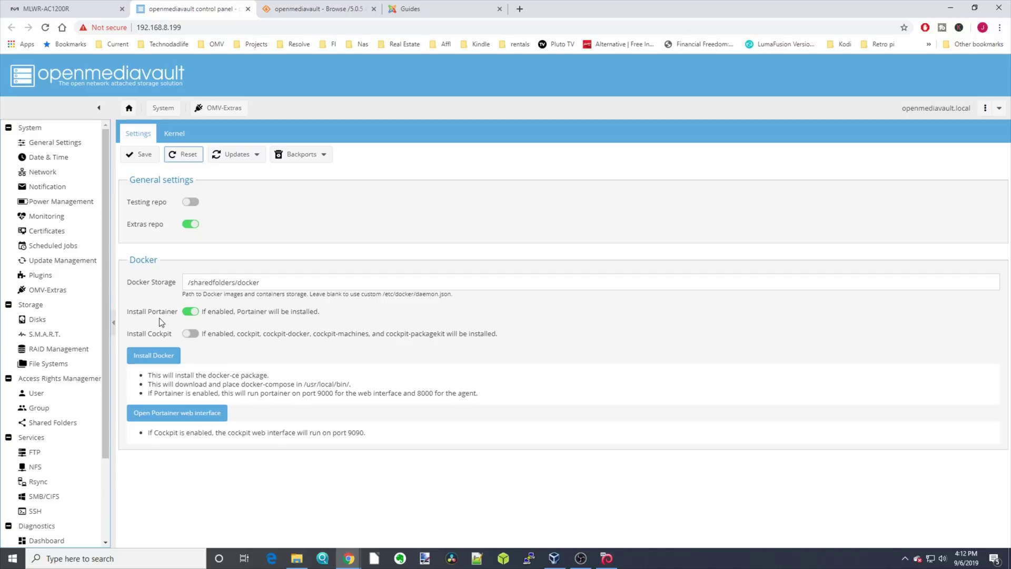
left_click(155, 358)
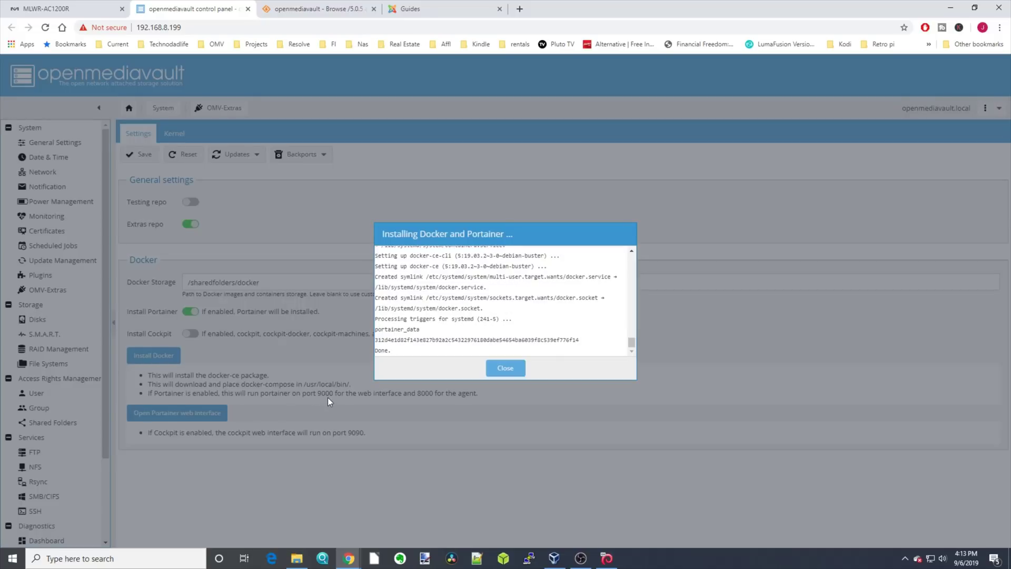
left_click(506, 368)
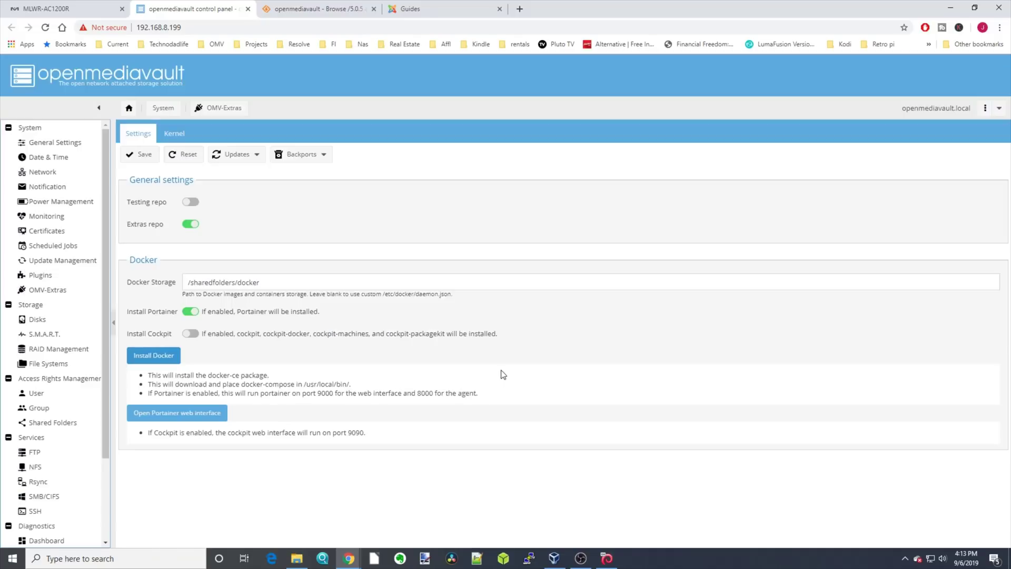
Step: Open the Portainer web interface on port 9000
key("ctrl+2")
mouse_move(118, 394)
left_mouse_down()
mouse_move(251, 430)
mouse_move(258, 415)
left_mouse_up()
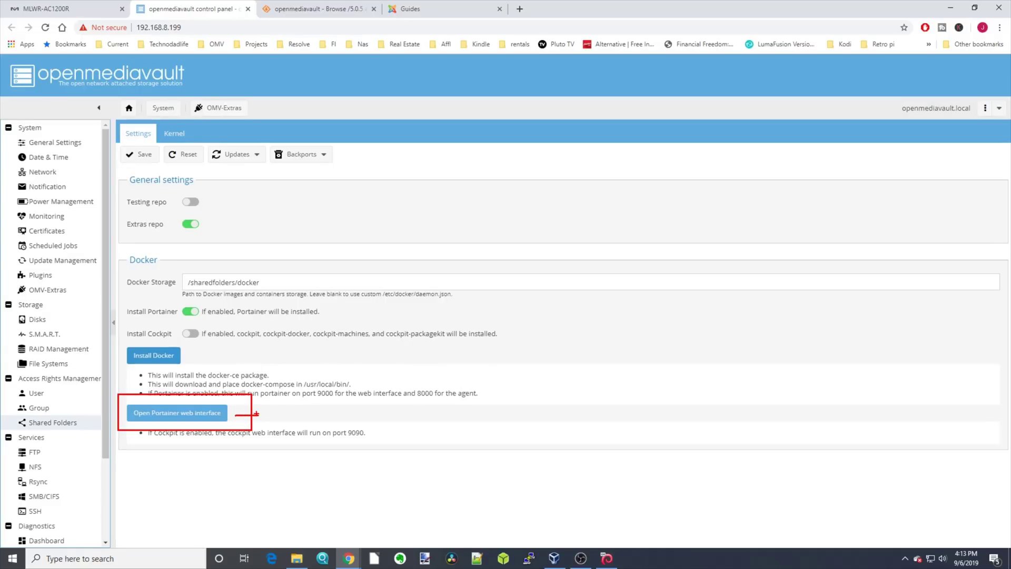
key("Escape")
left_click(162, 410)
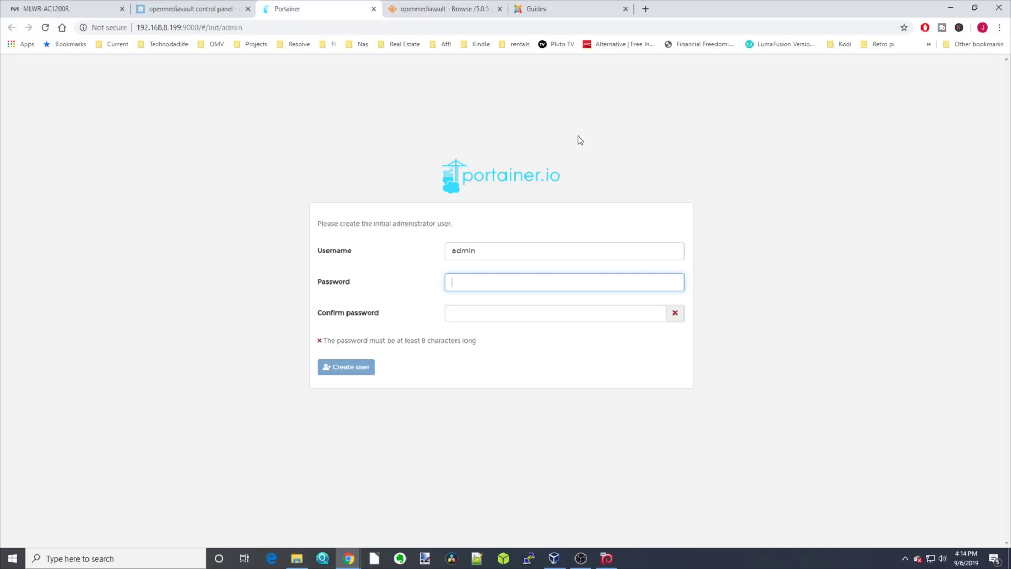
Step: Create the Portainer admin user with a confirmed password, then connect to the Local Docker environment
type("*********")
key("Tab")
type("*********")
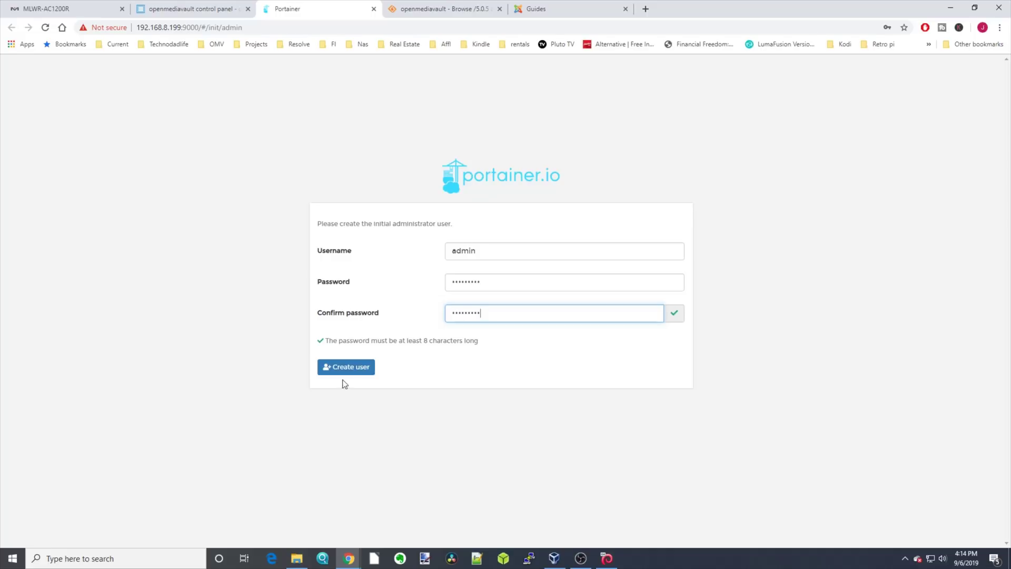
left_click(349, 371)
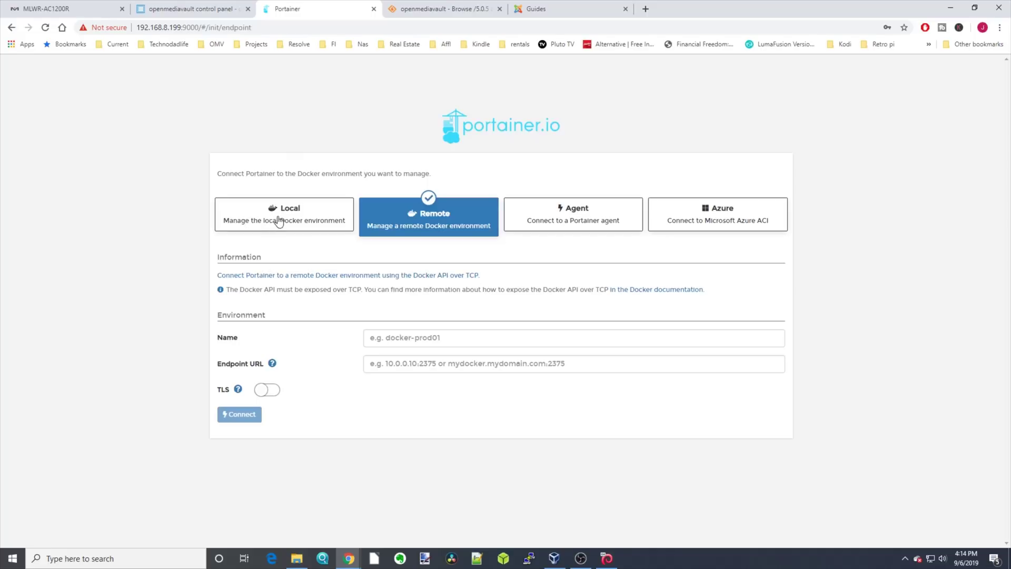
left_click(283, 225)
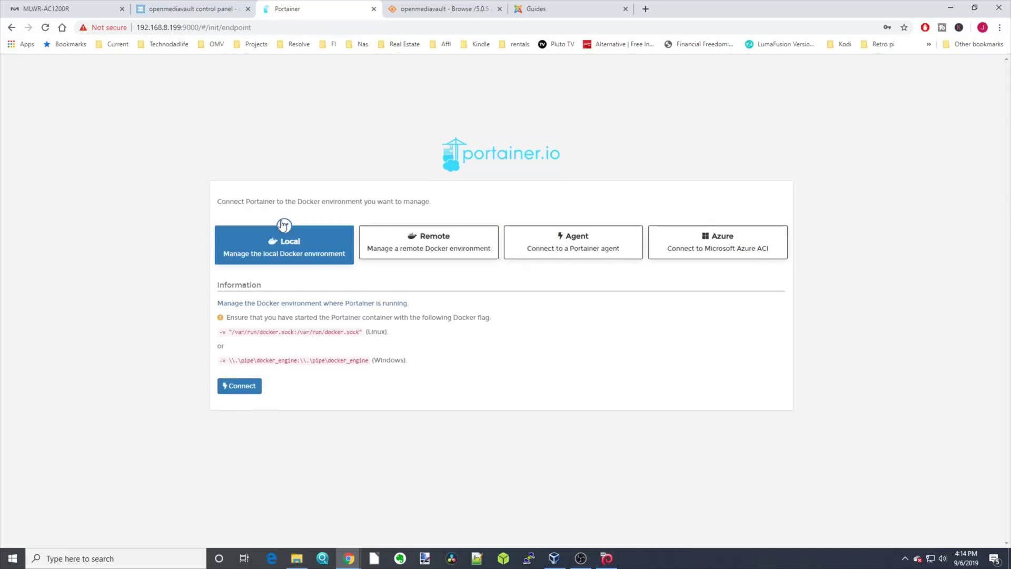
left_click(246, 389)
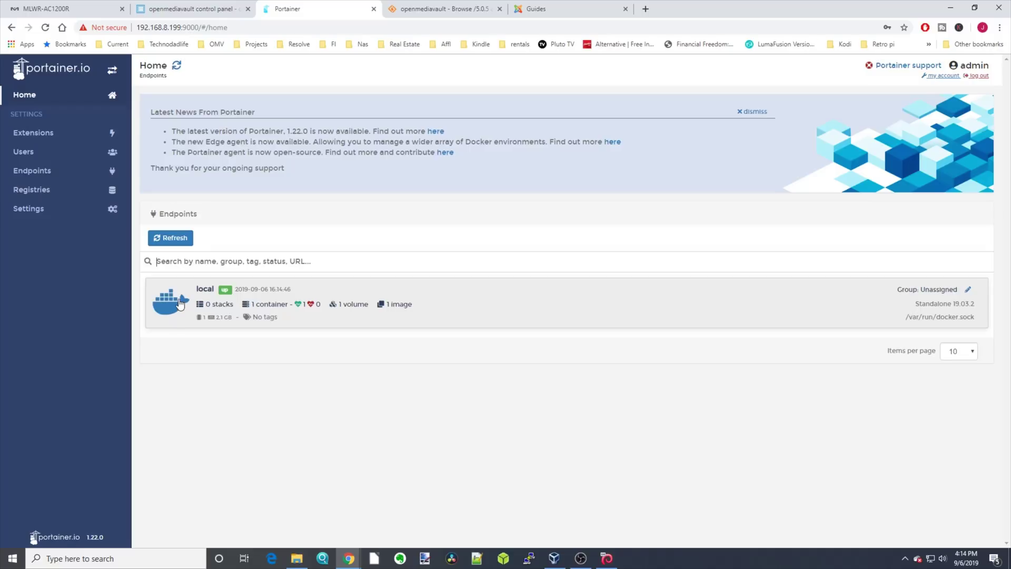
Step: Open the local endpoint's dashboard showing 1 container, 1 image, 1 volume and 3 networks
left_click(179, 304)
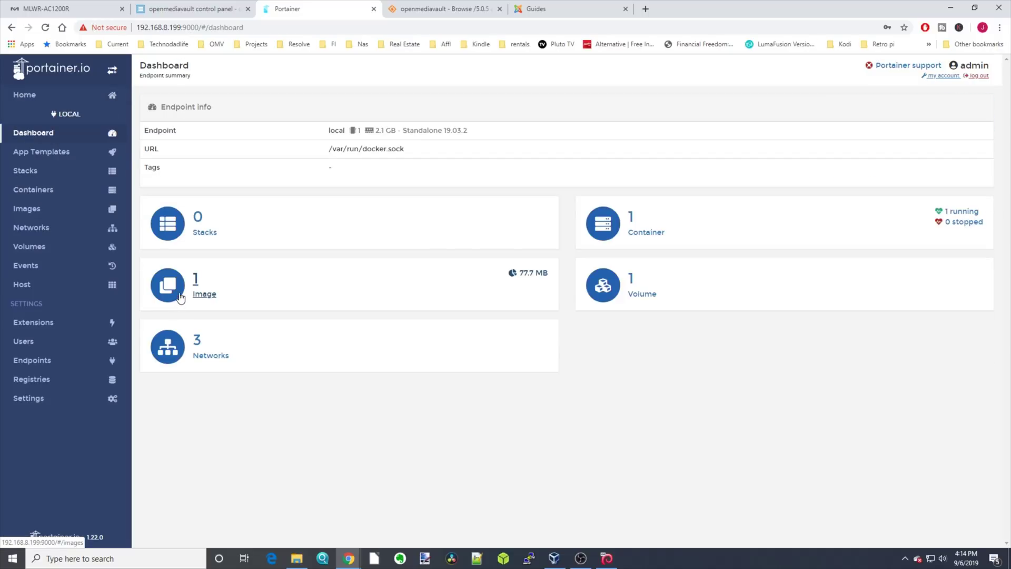